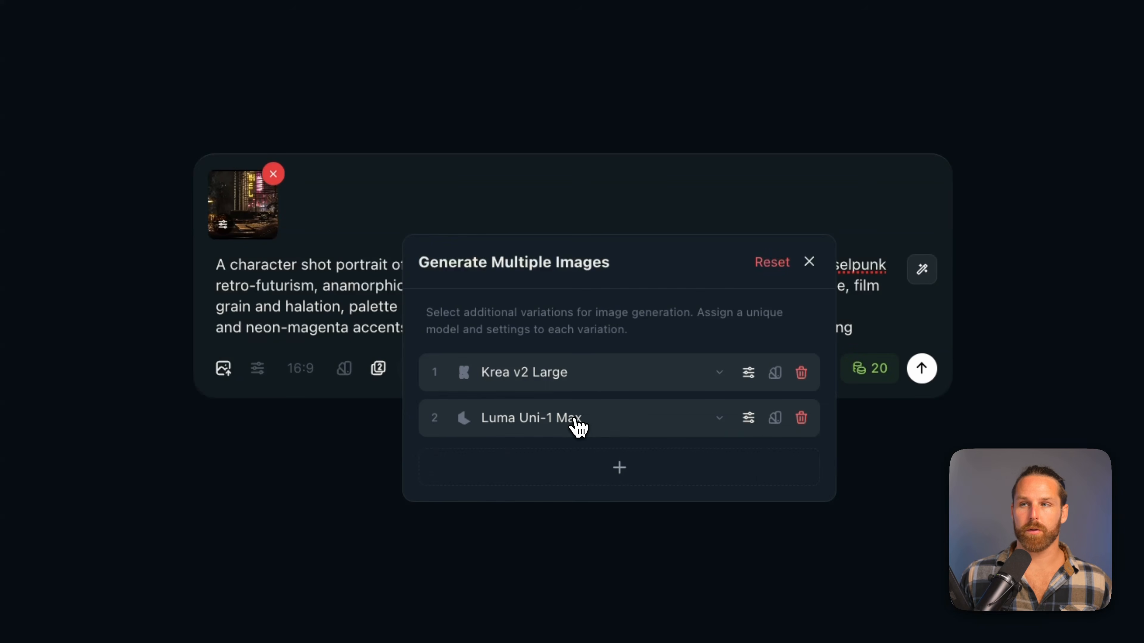
# Choose Luma Uni-1 Max as the second image variation's model and generate the private eye detective portraits
pyautogui.click(578, 426)
pyautogui.scroll(-3, 599, 338)
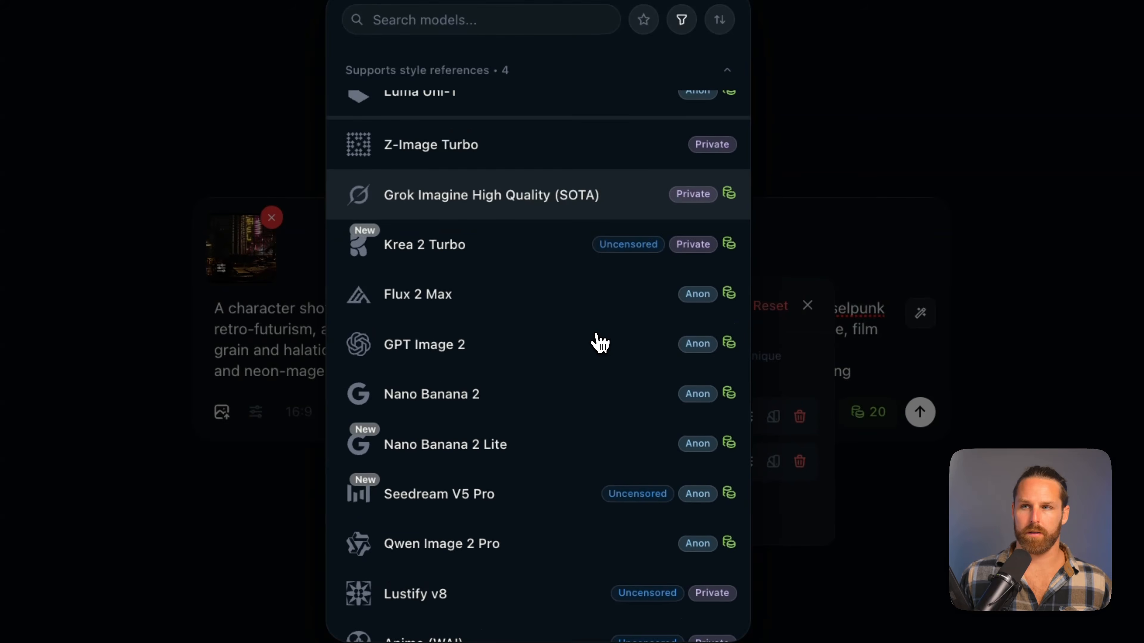
pyautogui.scroll(-5, 597, 342)
pyautogui.scroll(10, 554, 134)
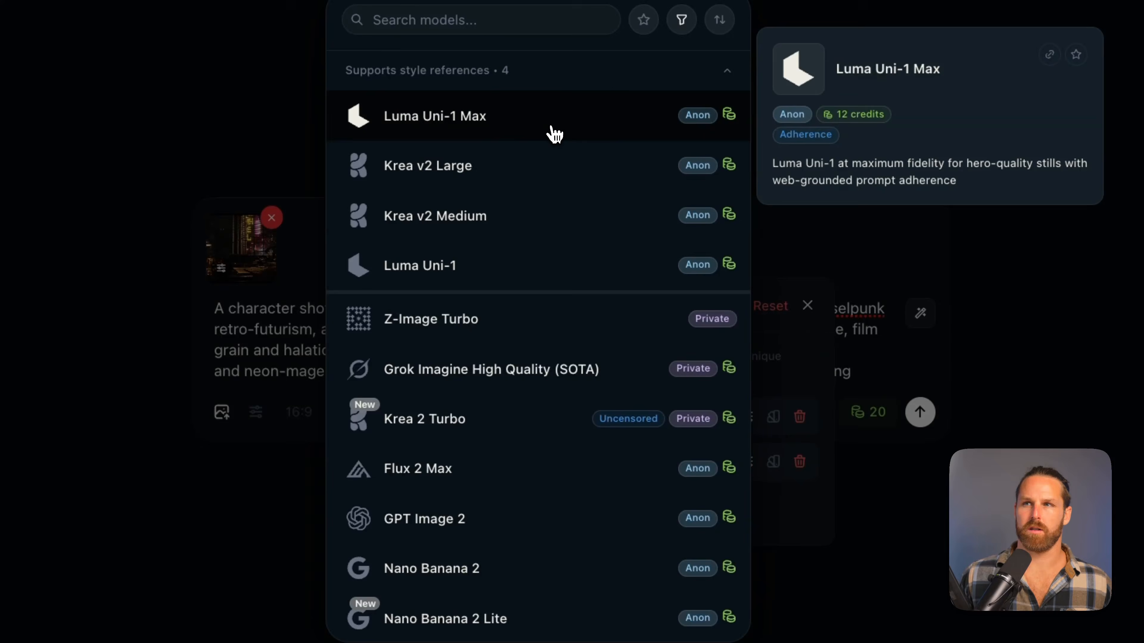
pyautogui.click(555, 134)
pyautogui.press('Escape')
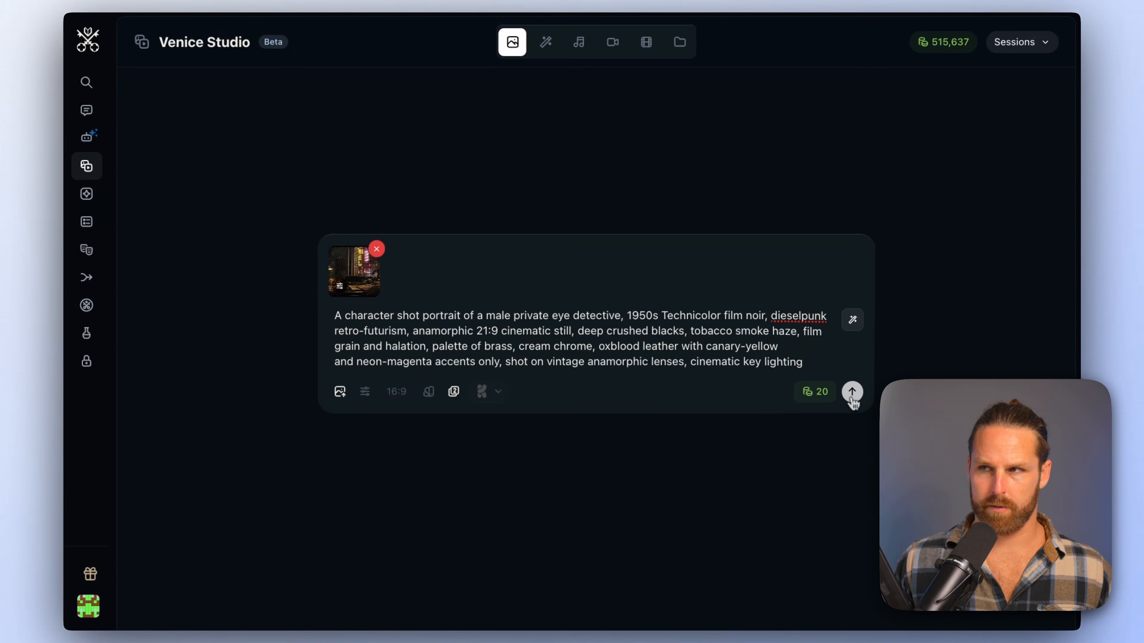
pyautogui.click(851, 392)
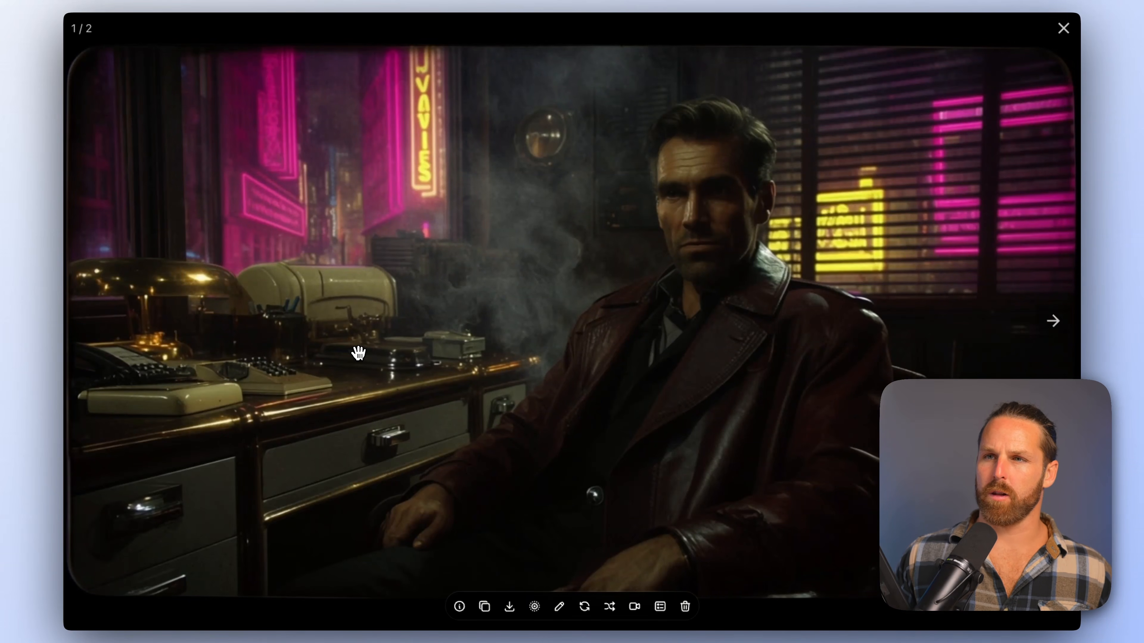
pyautogui.press('Escape')
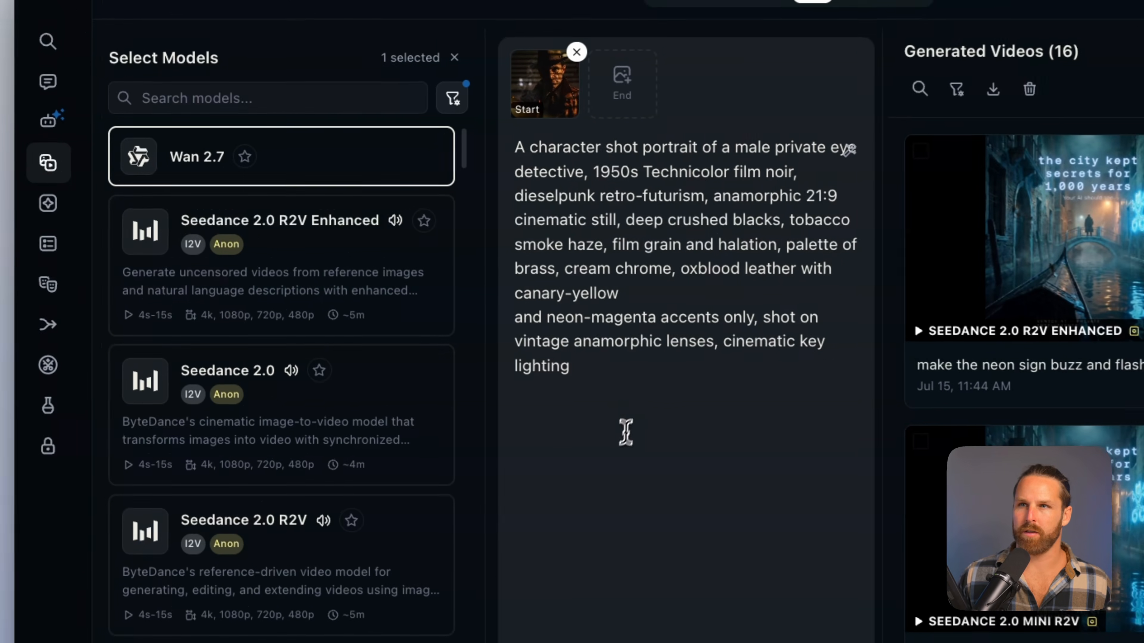
# Dock the video prompt editor to the sidebar
pyautogui.moveTo(485, 350); pyautogui.dragTo(410, 157)
pyautogui.click(475, 222)
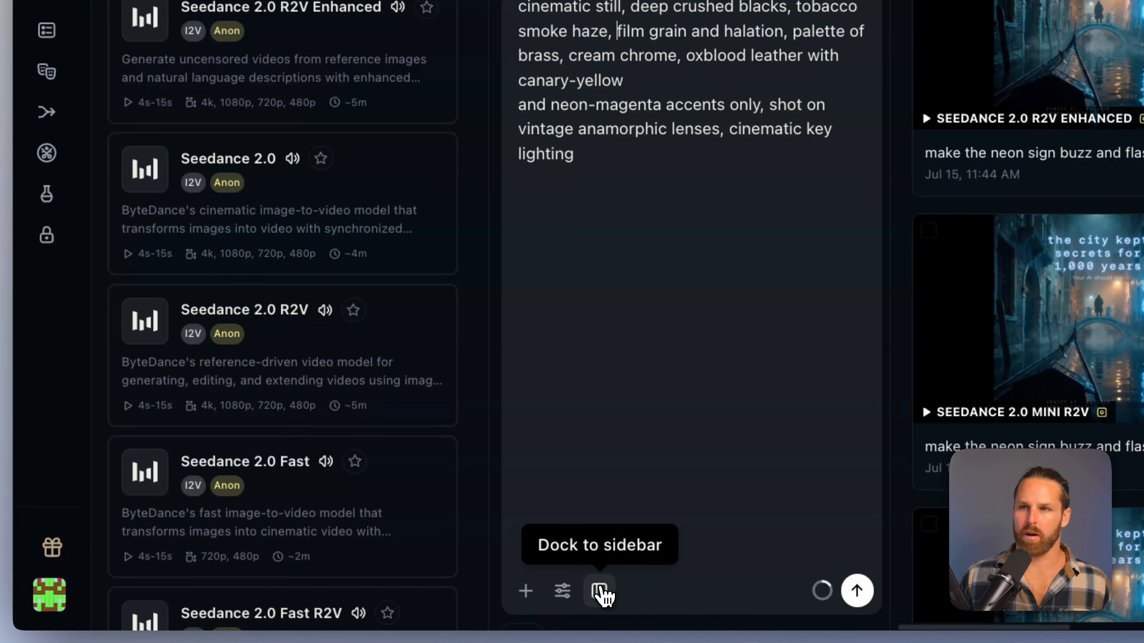
pyautogui.click(603, 594)
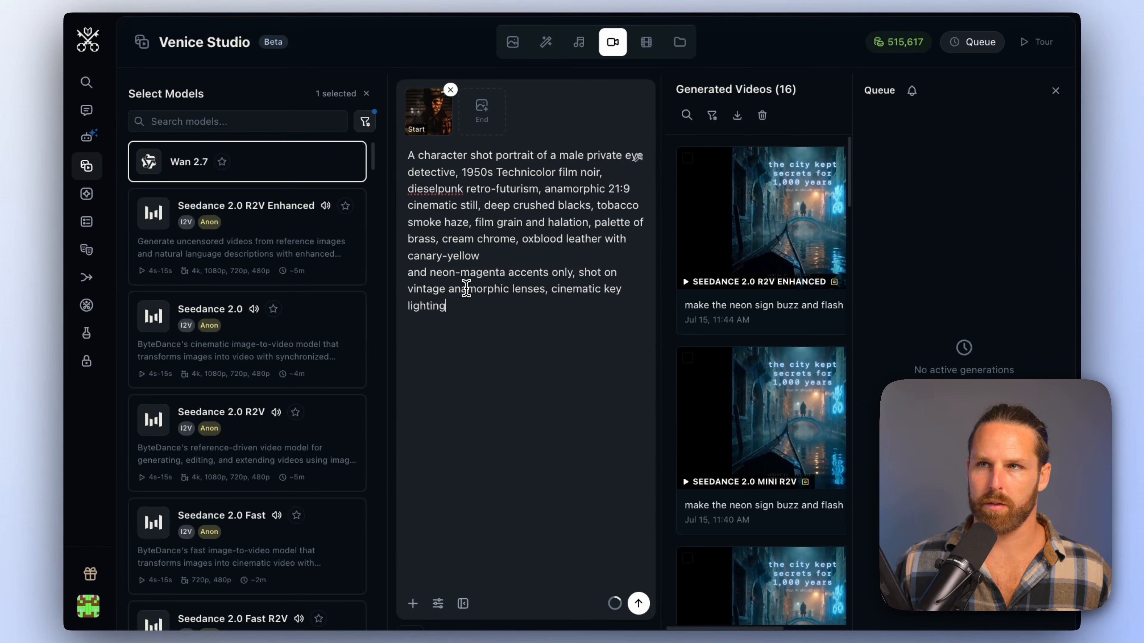
pyautogui.moveTo(406, 155); pyautogui.dragTo(513, 324)
pyautogui.click(515, 328)
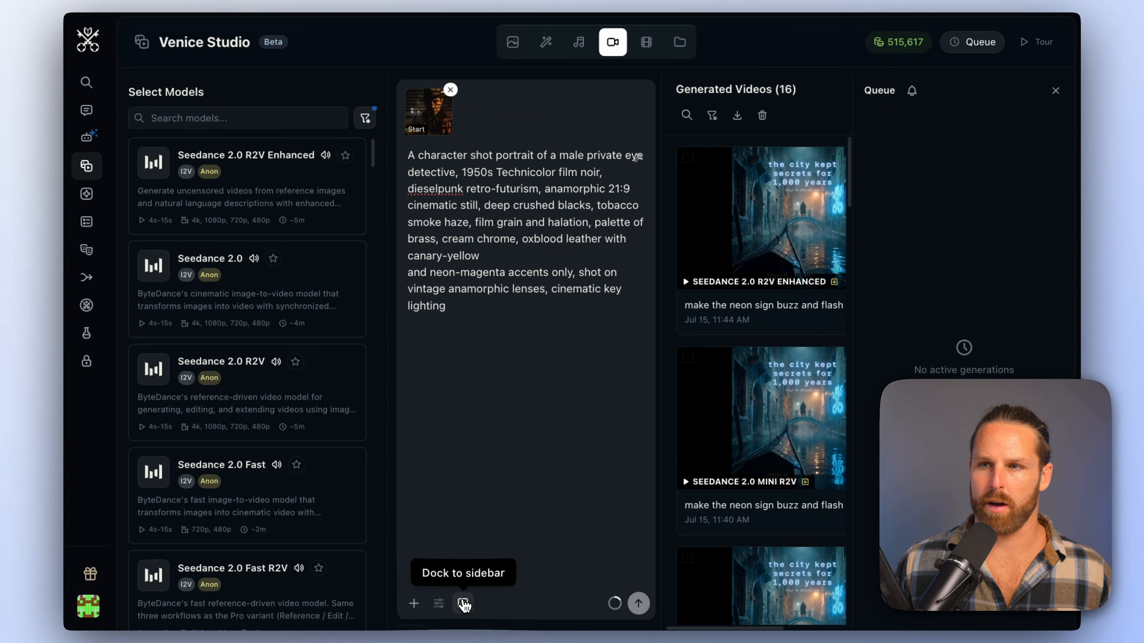
pyautogui.click(459, 603)
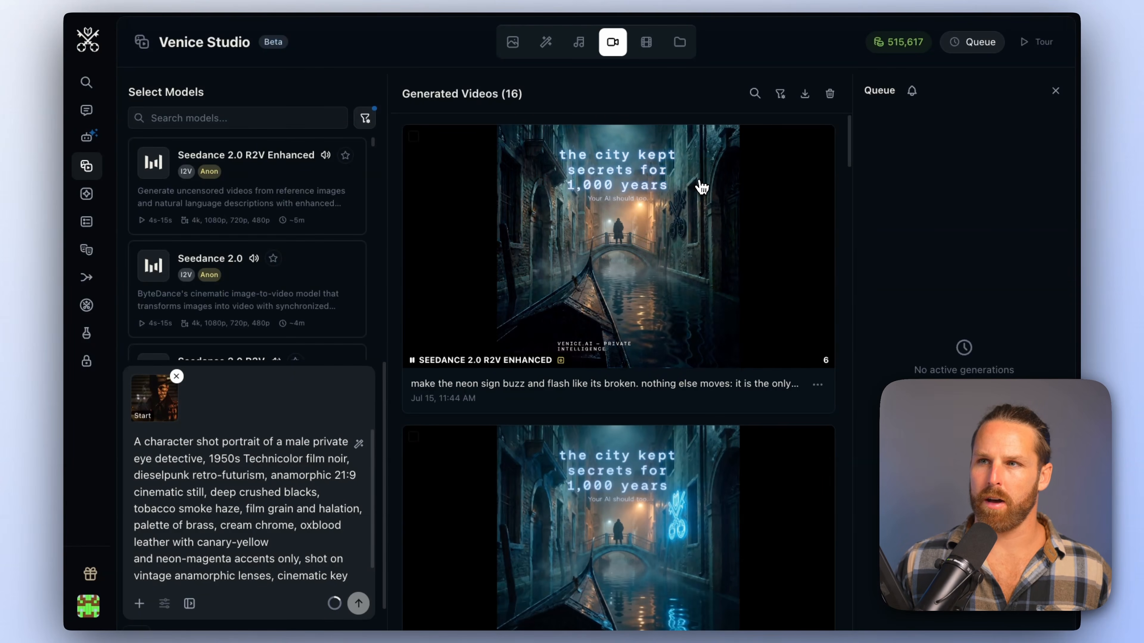
# Look through the previously generated videos and delete them all
pyautogui.scroll(-8, 725, 251)
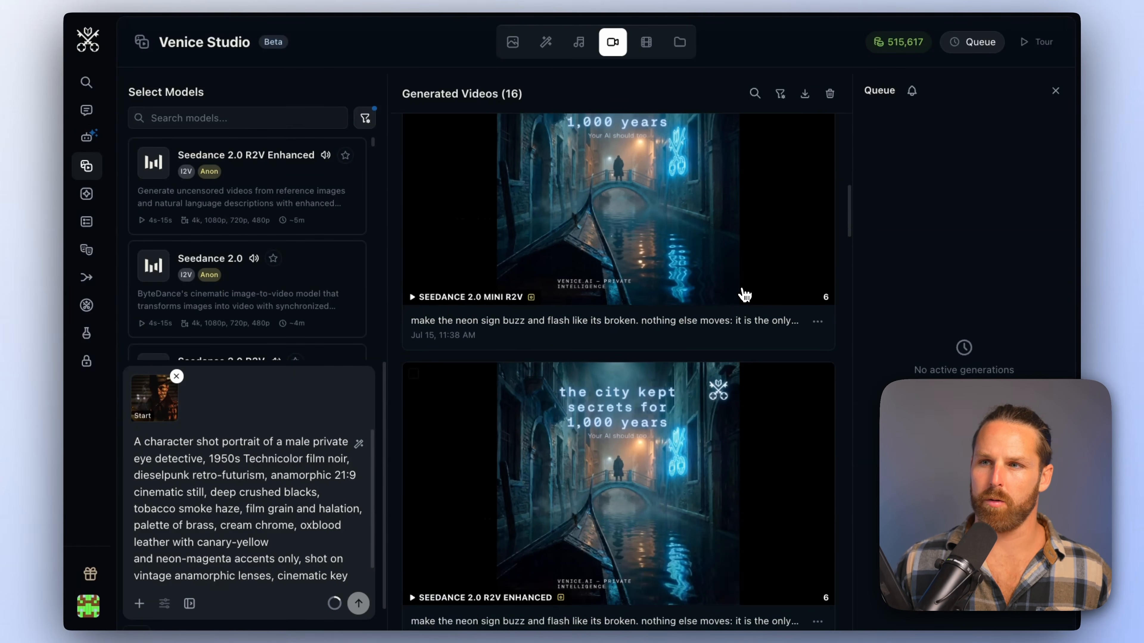
pyautogui.scroll(-6, 744, 295)
pyautogui.scroll(10, 744, 295)
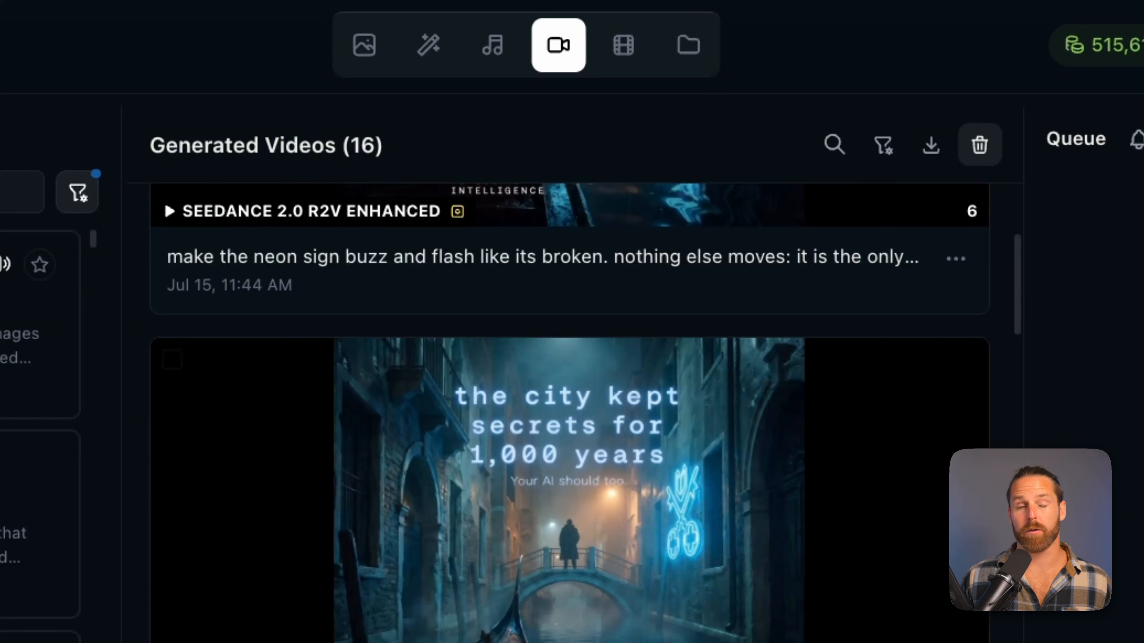
pyautogui.scroll(-3, 812, 317)
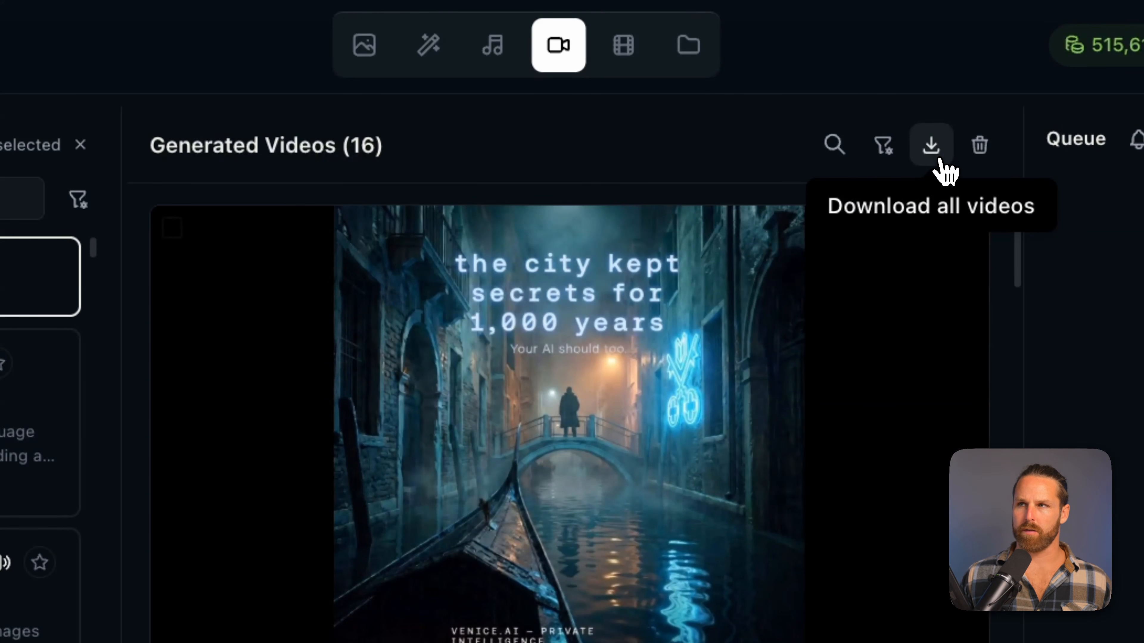
pyautogui.click(977, 148)
pyautogui.click(815, 249)
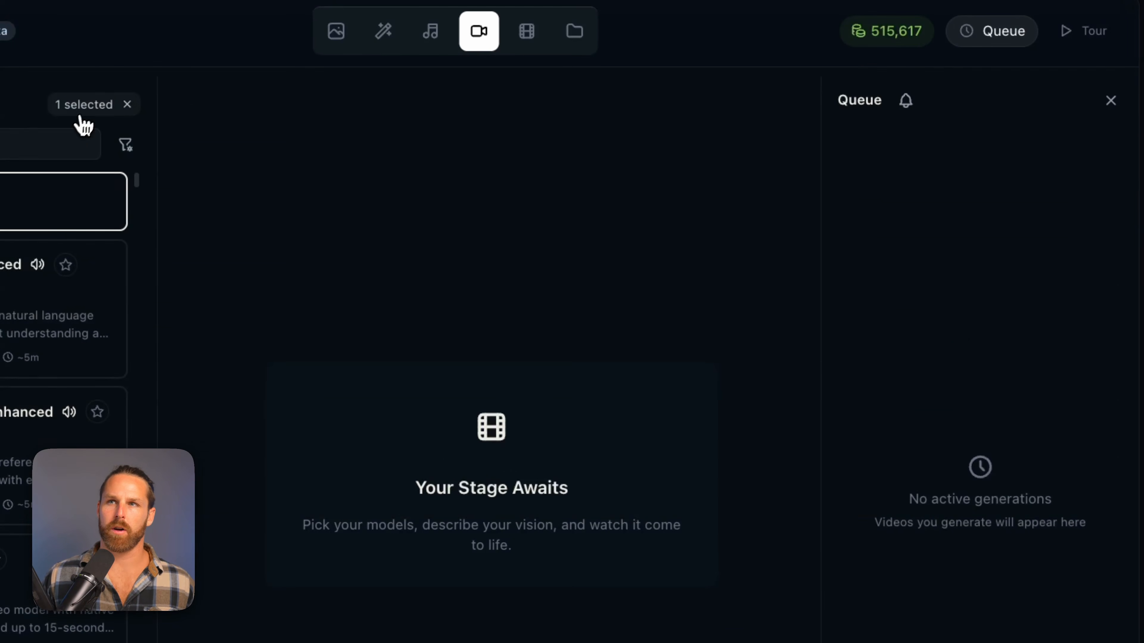
# Filter the video models by the Image to Video input type
pyautogui.click(125, 144)
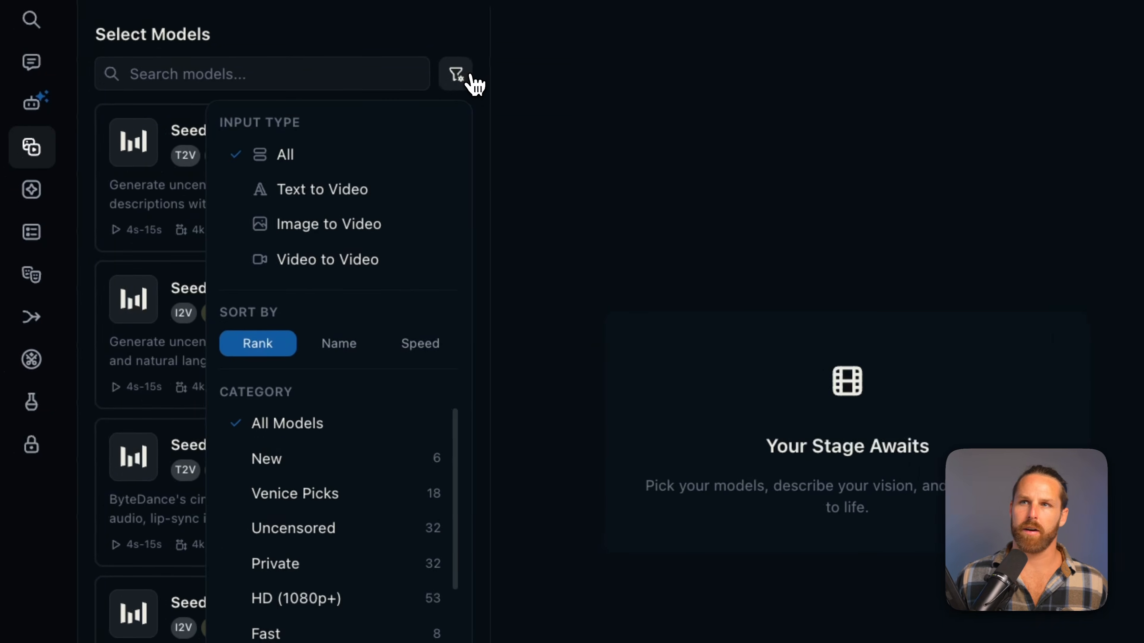
pyautogui.click(345, 232)
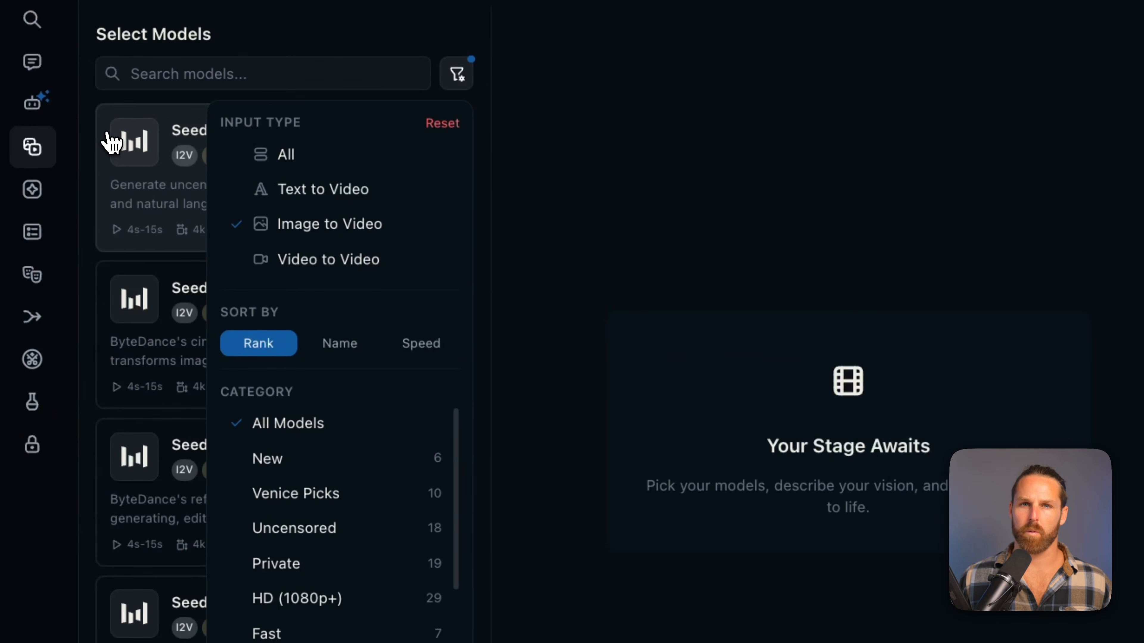
pyautogui.click(113, 144)
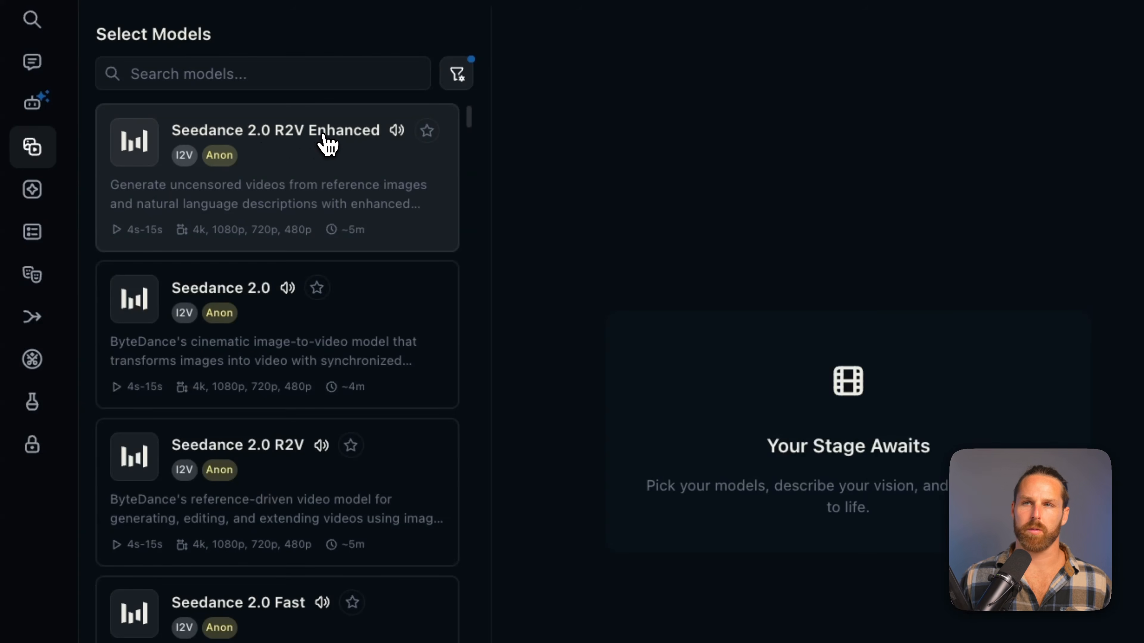
# Select the Seedance 2.0 R2V Enhanced, Wan 2.7 Reference and HappyHorse 1.1 video models
pyautogui.click(328, 145)
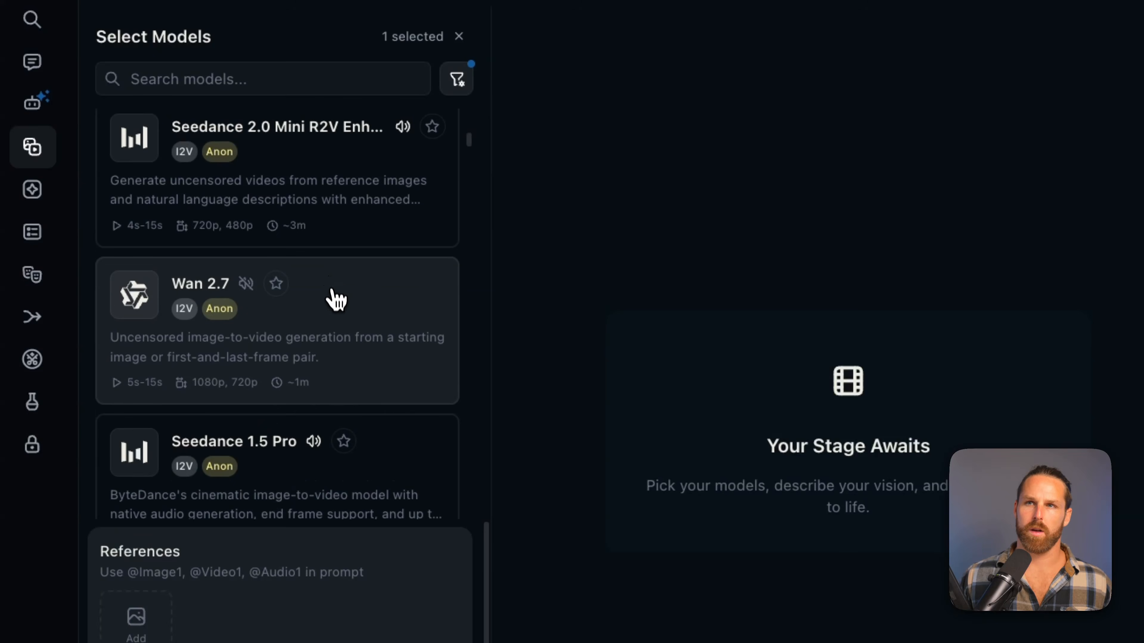
pyautogui.click(339, 351)
pyautogui.click(342, 354)
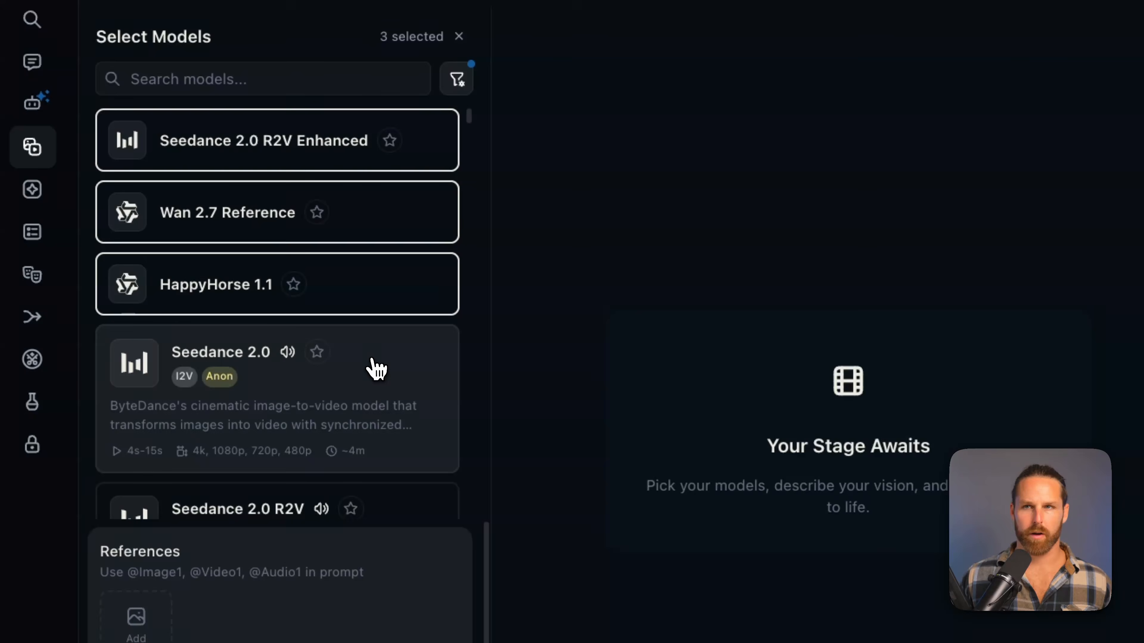
pyautogui.scroll(-1, 366, 287)
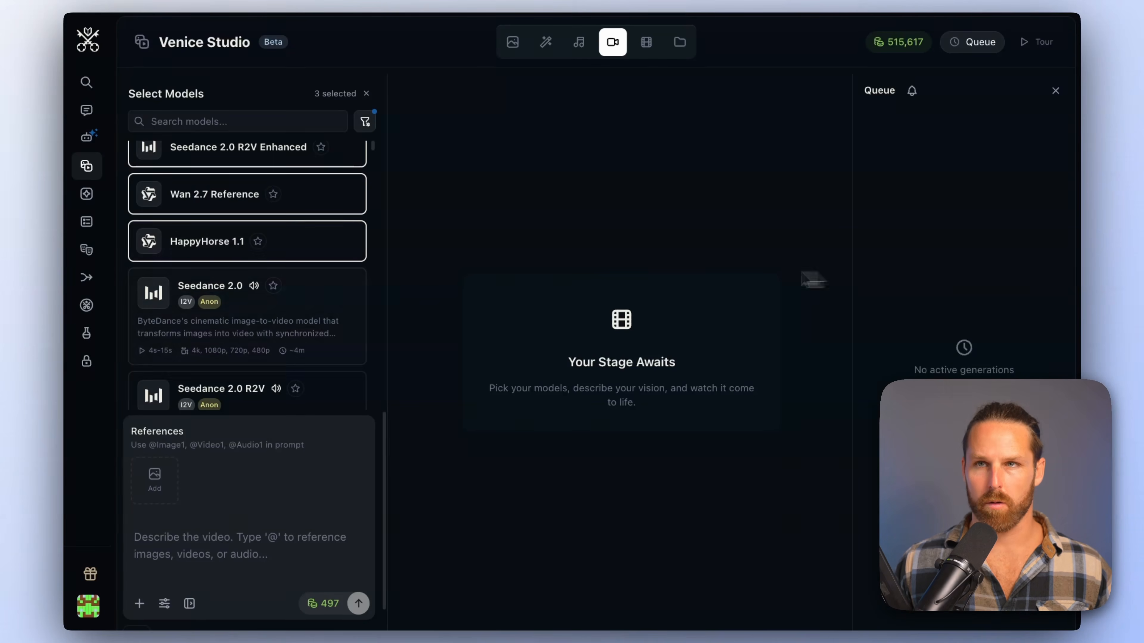
pyautogui.scroll(1, 249, 181)
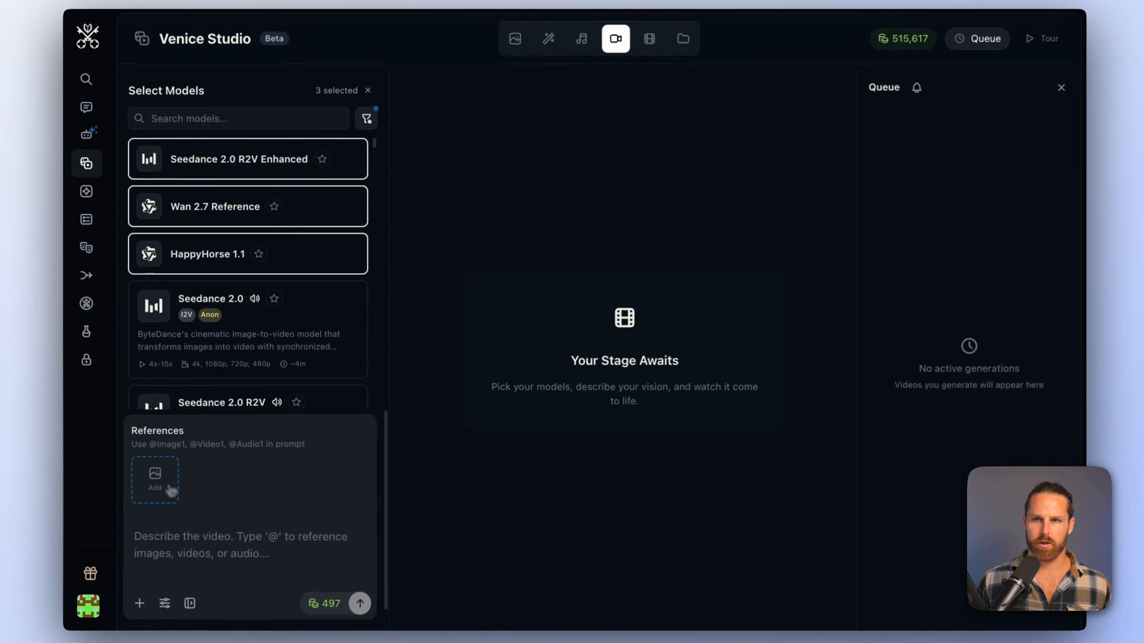
# Add the city image as a style reference and prompt a wide establishing shot drifting slowly over the rain-soaked retro-futurist city at night
pyautogui.click(245, 319)
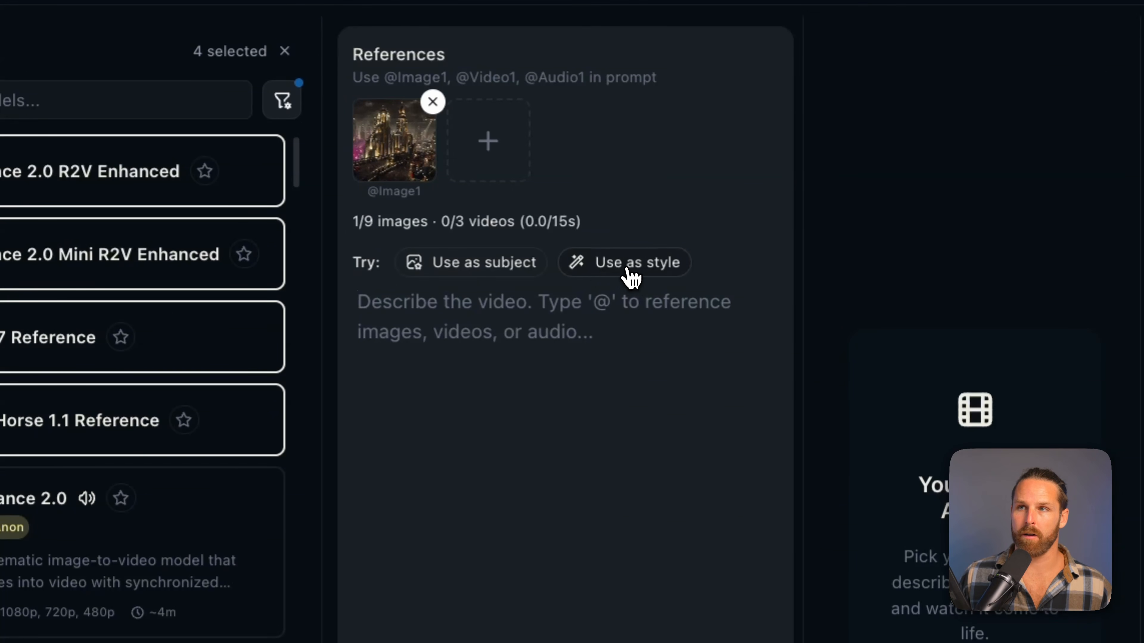
pyautogui.click(628, 270)
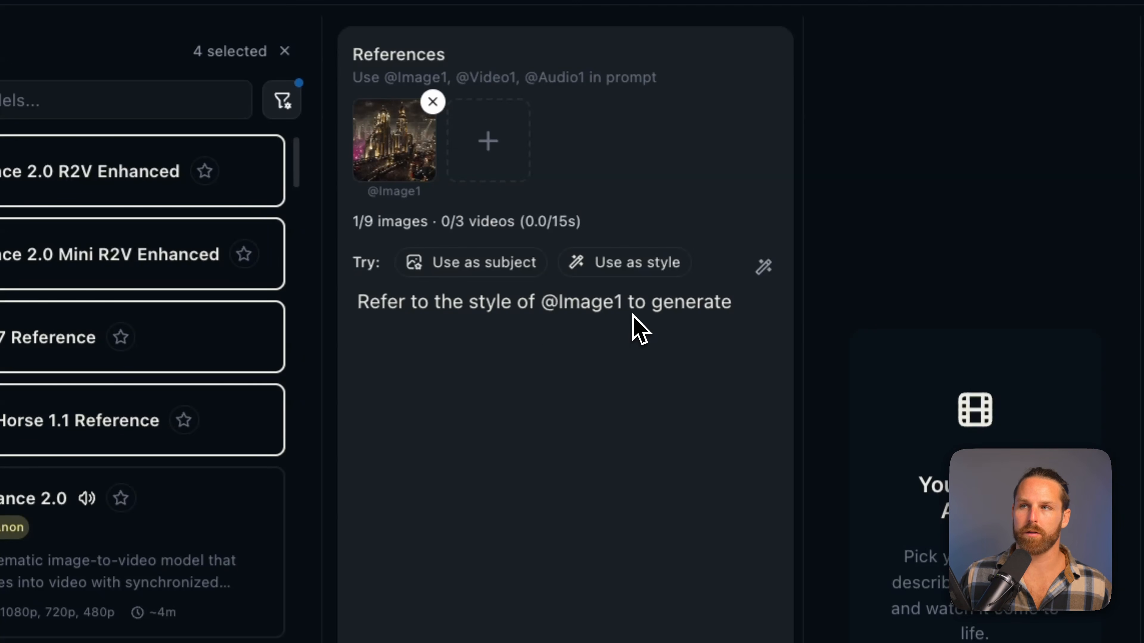
pyautogui.write('a wide establishing shot:')
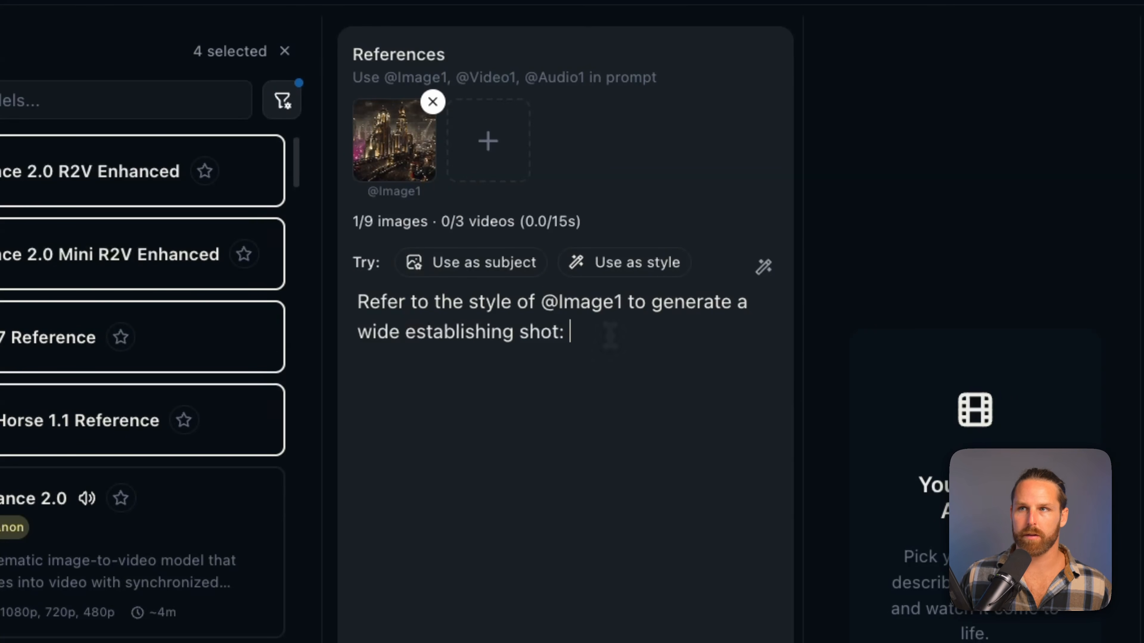
pyautogui.write('Slow forward aerial drift over the rain-soaked retro-futurist city at night. Zeppelins drift laterally between towers, their searchlights sweeping slowly. Rain falls through neon haze; signage flickers gently. Elevated traffic streams like tracer light far below. Camera: continuous slow dolly forward with a very slight downward tilt, as if beginning a descent.')
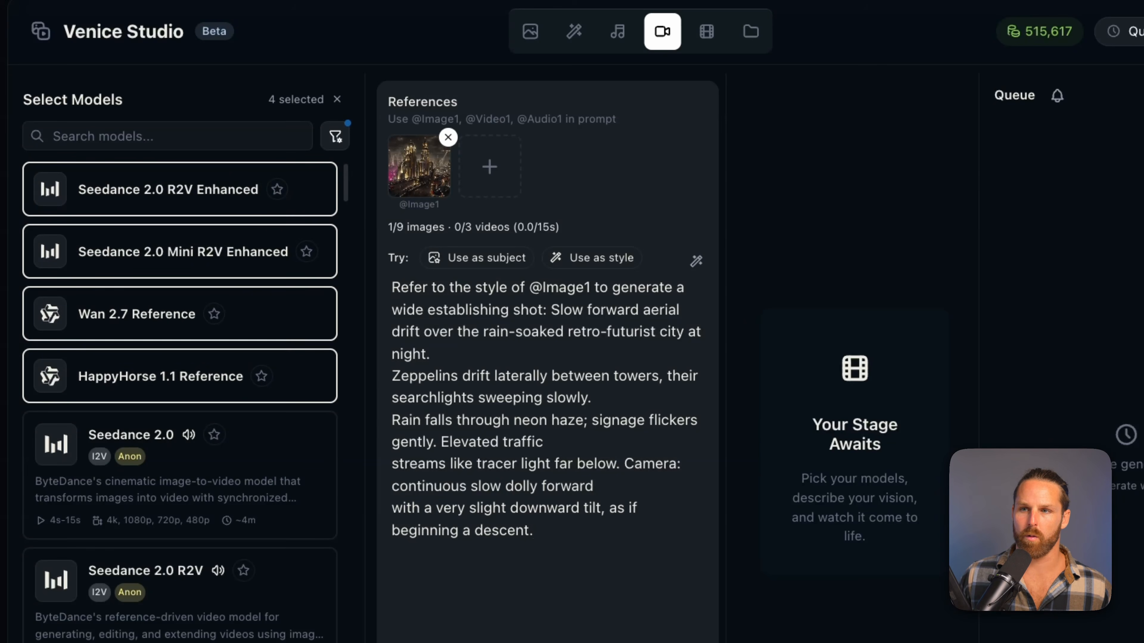
# Set the shared video settings to a 5s duration and 720p resolution
pyautogui.click(431, 594)
pyautogui.click(486, 474)
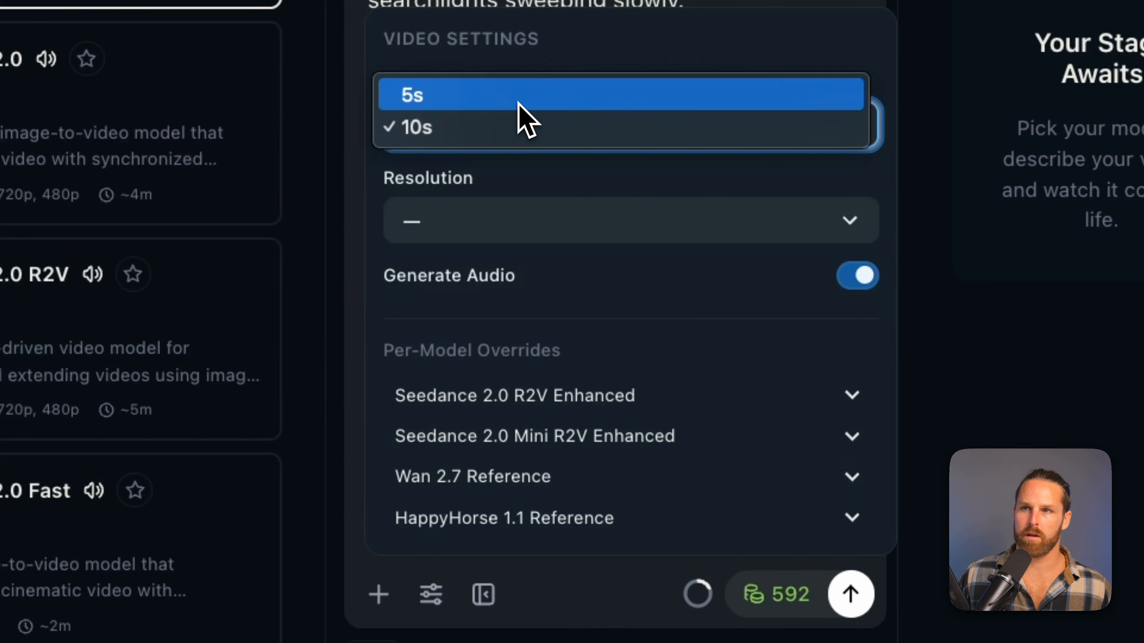
pyautogui.click(522, 96)
pyautogui.click(503, 227)
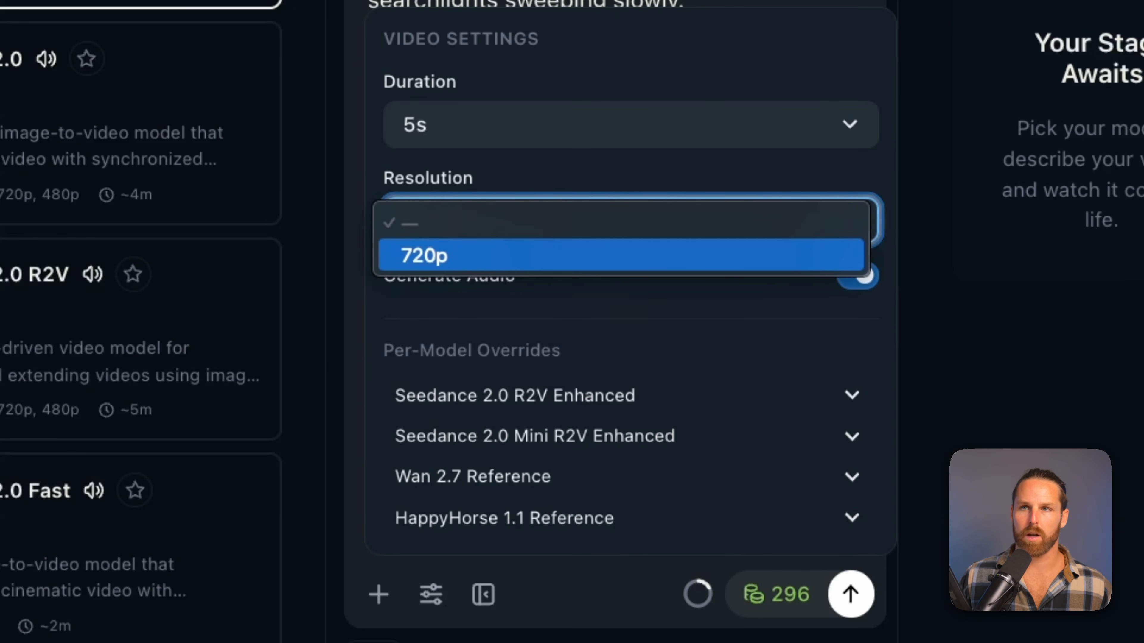
pyautogui.click(513, 255)
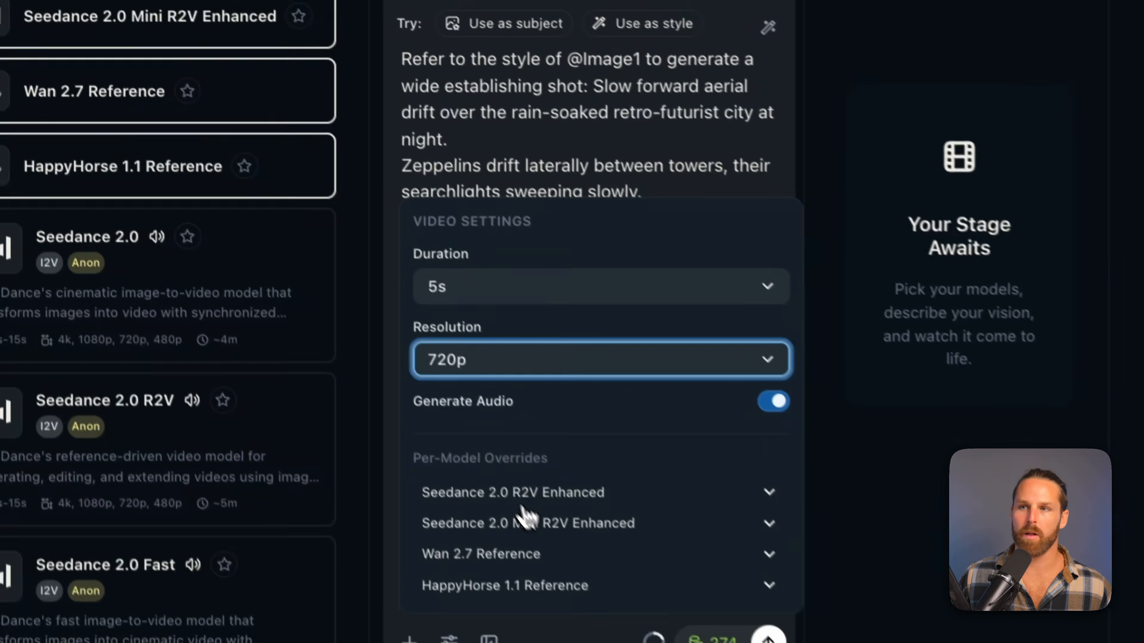
# Keep the Seedance 2.0 Mini R2V Enhanced override at 720p and set HappyHorse 1.1 Reference to 1080p
pyautogui.click(498, 488)
pyautogui.click(552, 486)
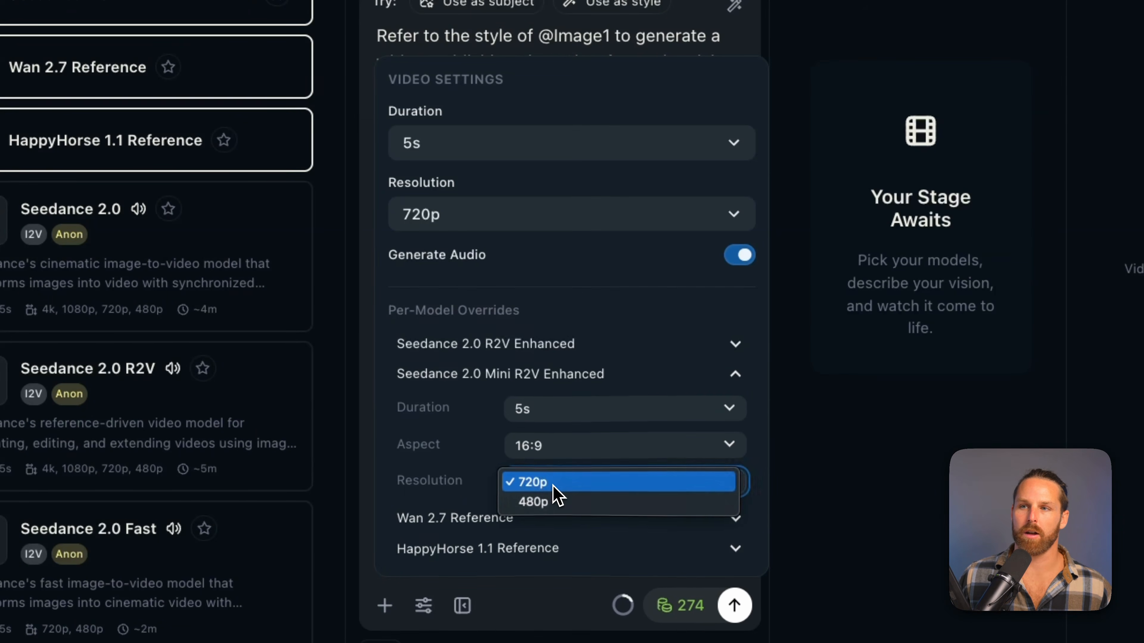
pyautogui.click(553, 480)
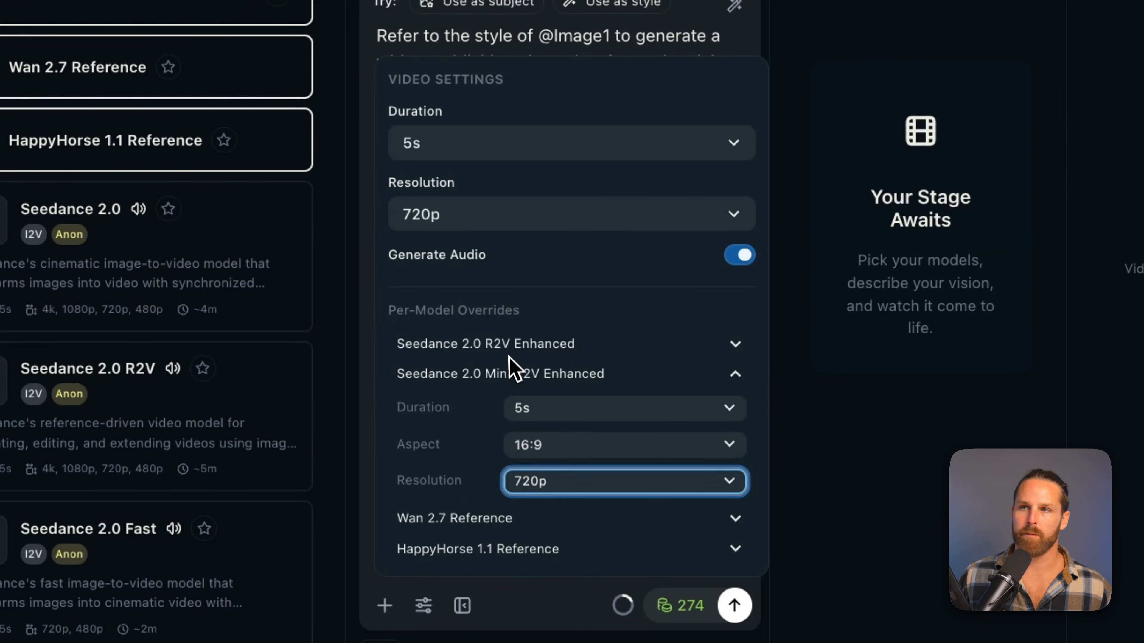
pyautogui.click(491, 536)
pyautogui.click(546, 538)
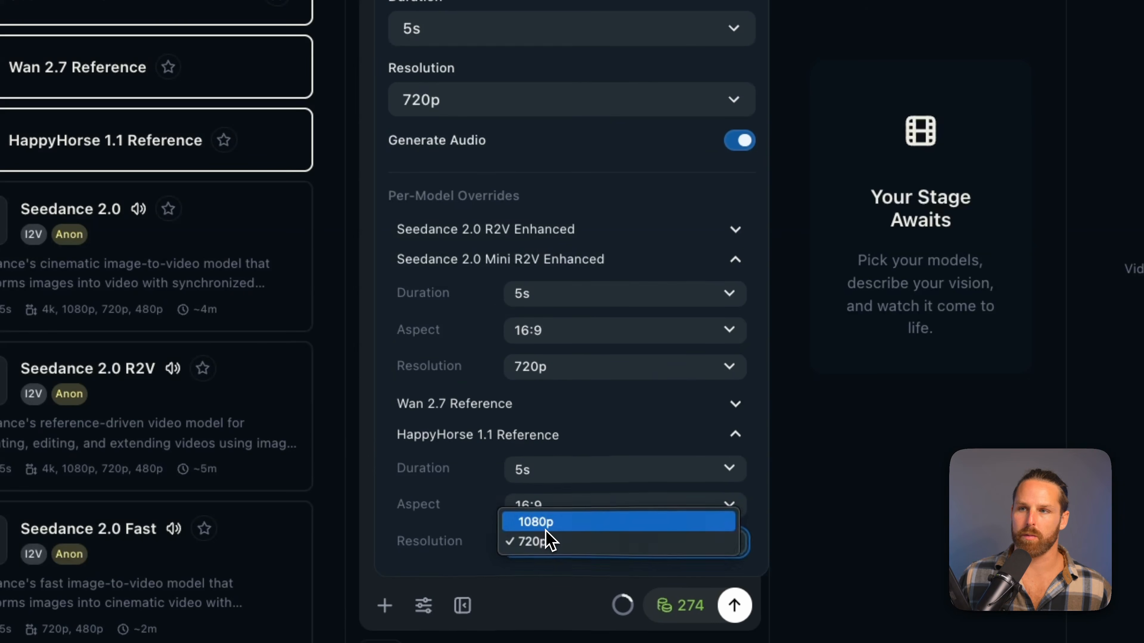
pyautogui.click(545, 525)
# Set the resolution override for Seedance 2.0 R2V Enhanced to 1080p
pyautogui.click(531, 228)
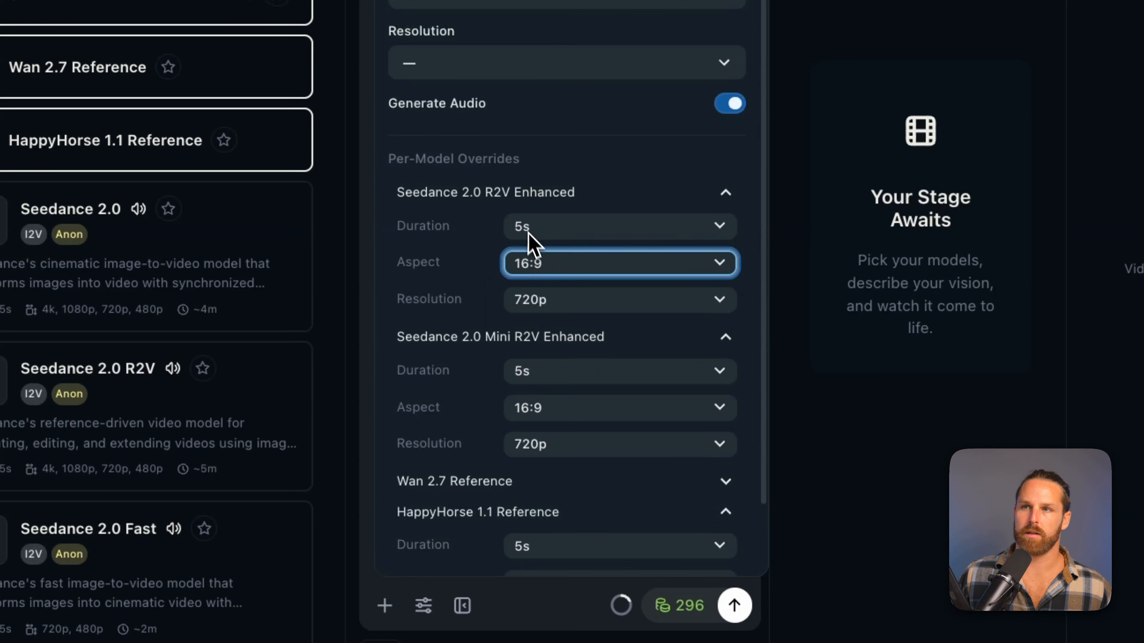
pyautogui.click(549, 299)
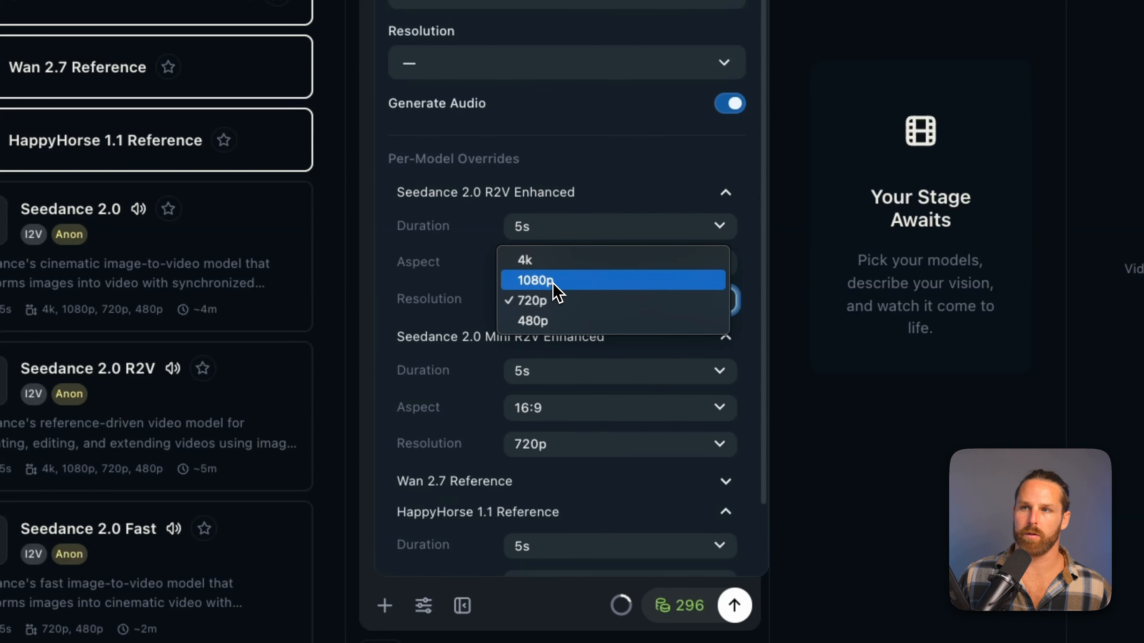
pyautogui.click(554, 280)
pyautogui.click(558, 301)
pyautogui.click(554, 301)
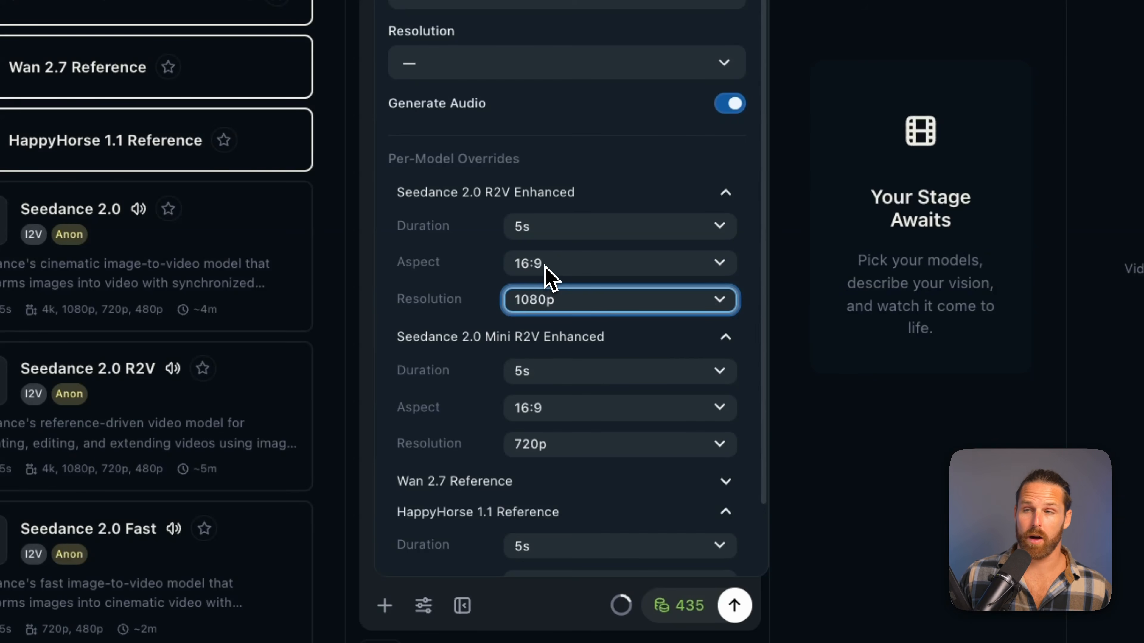
# Set the aspect ratio to 21:9 for both Seedance 2.0 R2V Enhanced and Seedance 2.0 Mini R2V Enhanced
pyautogui.scroll(-1, 544, 266)
pyautogui.click(545, 241)
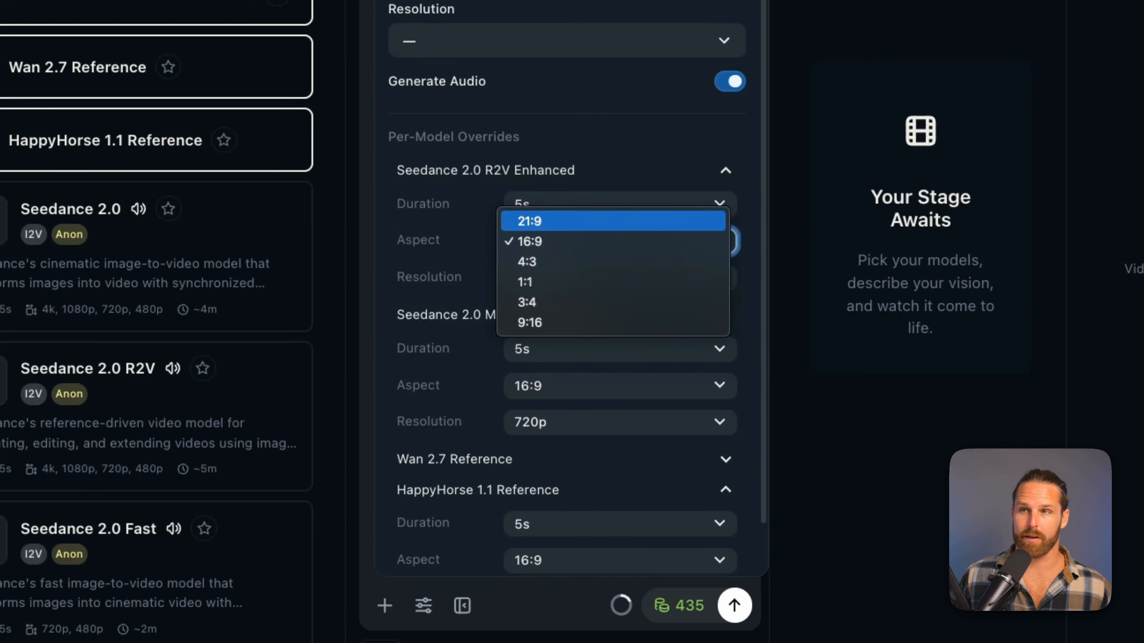
pyautogui.press('Return')
pyautogui.click(571, 386)
pyautogui.press('Up')
pyautogui.press('Return')
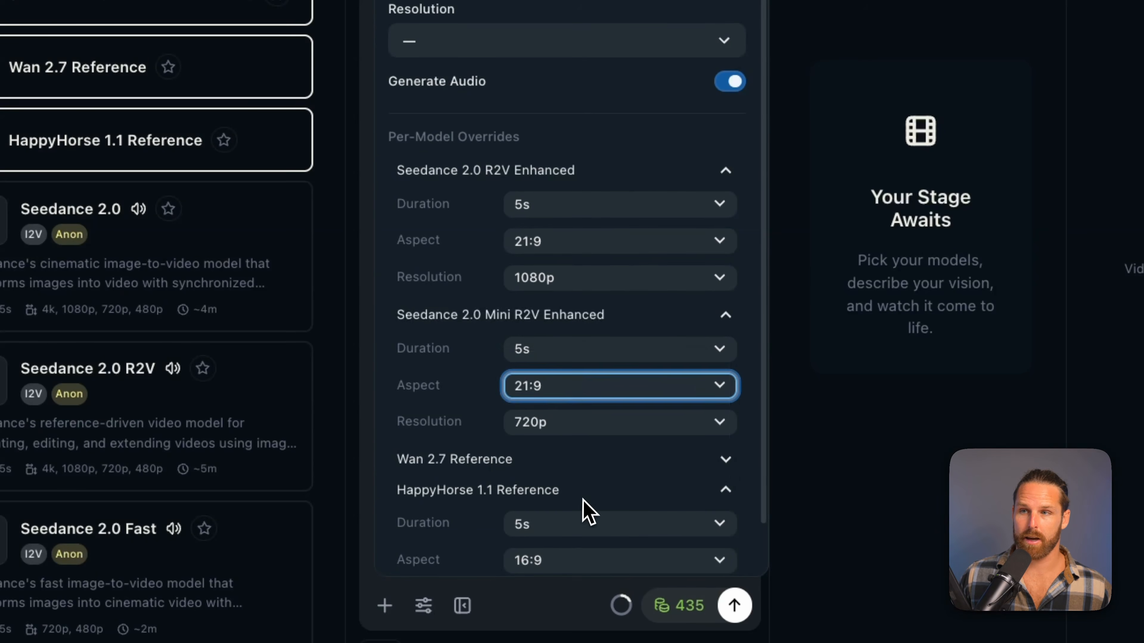
# Set the HappyHorse 1.1 Reference aspect ratio to 21:9 and check the resolution override options for Wan 2.7 Reference
pyautogui.scroll(-1, 587, 522)
pyautogui.click(585, 538)
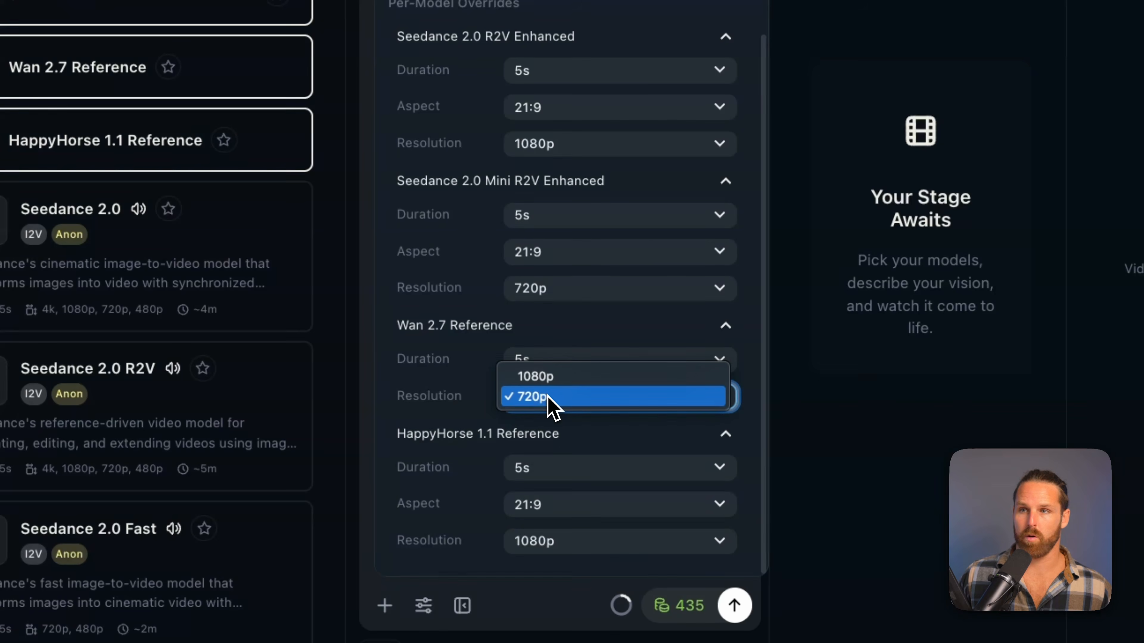
pyautogui.click(533, 339)
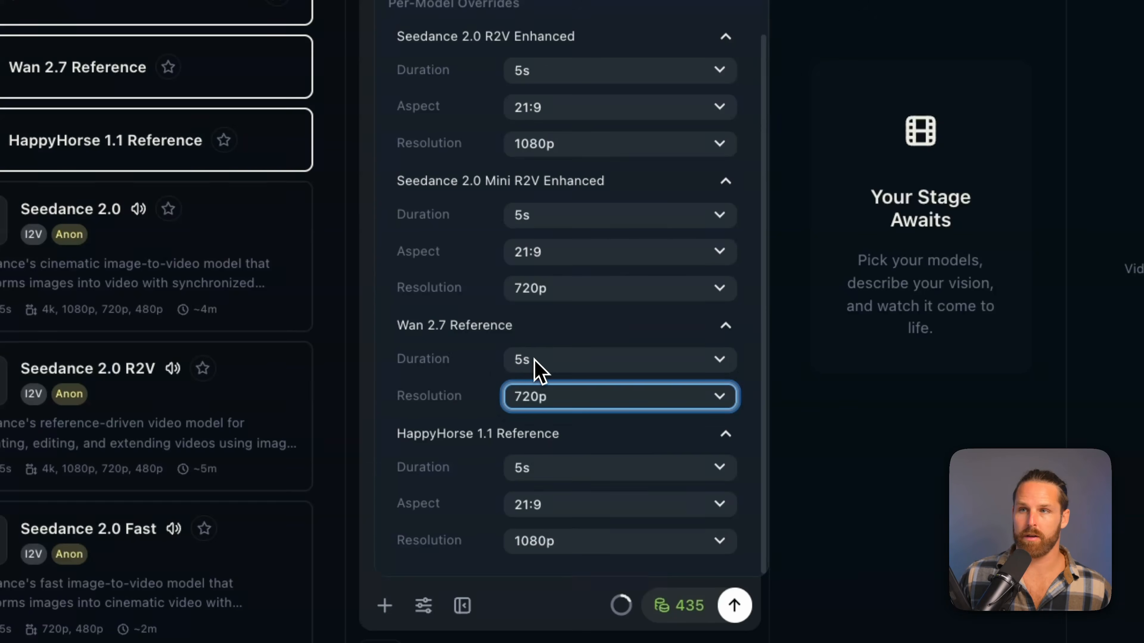
pyautogui.click(476, 339)
pyautogui.click(485, 402)
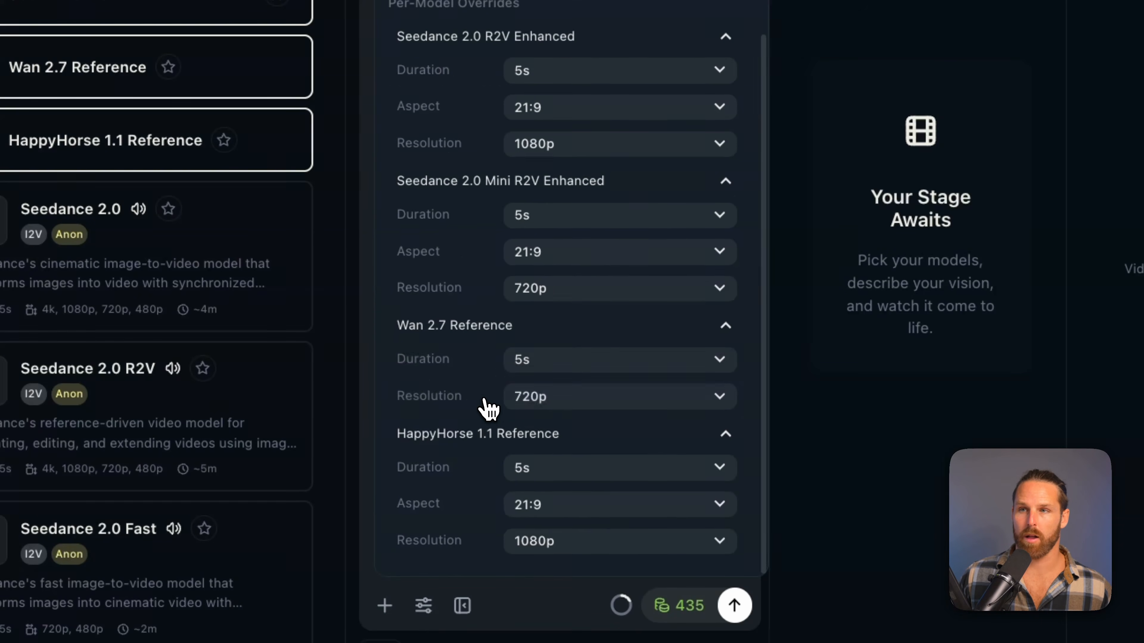
# Deselect Wan 2.7 Reference and review the per-model overrides of the three remaining models
pyautogui.click(304, 288)
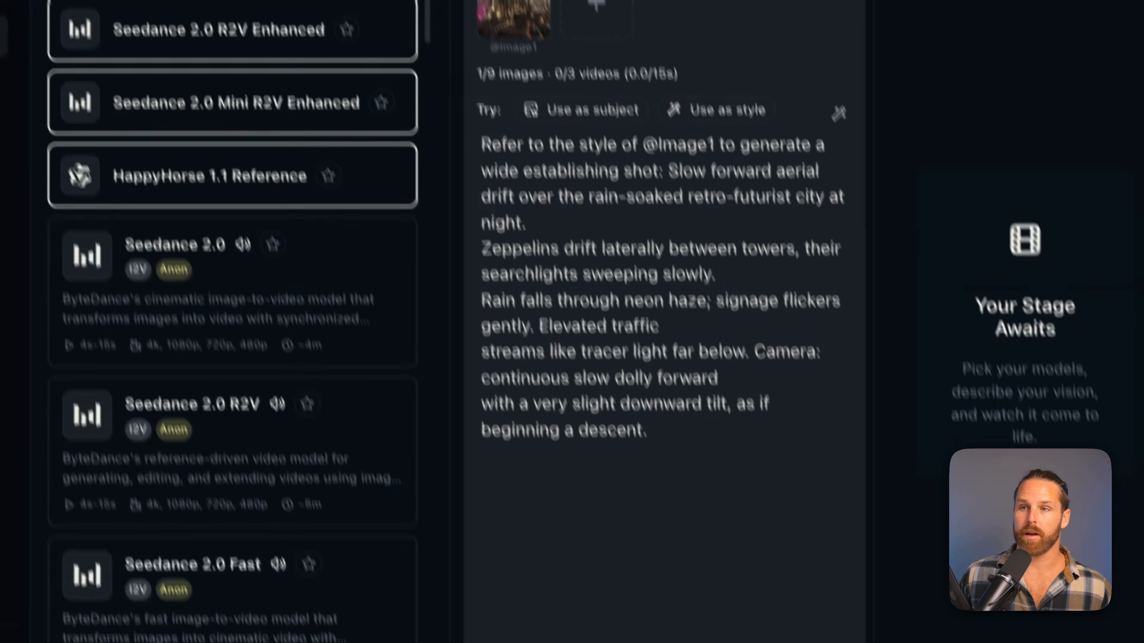
pyautogui.click(491, 609)
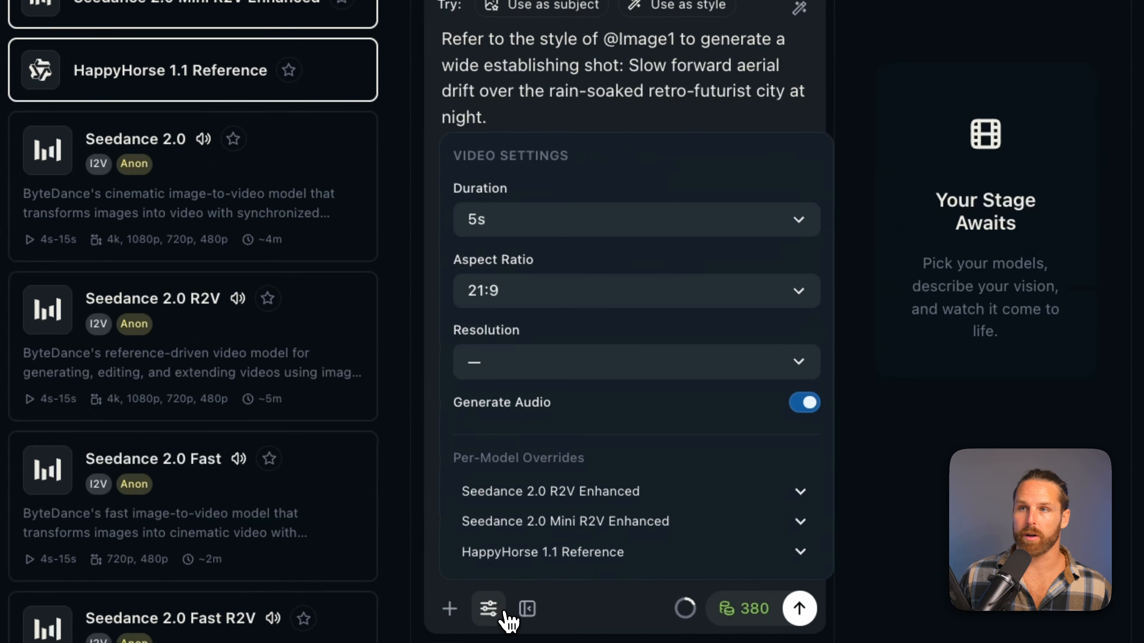
pyautogui.click(583, 494)
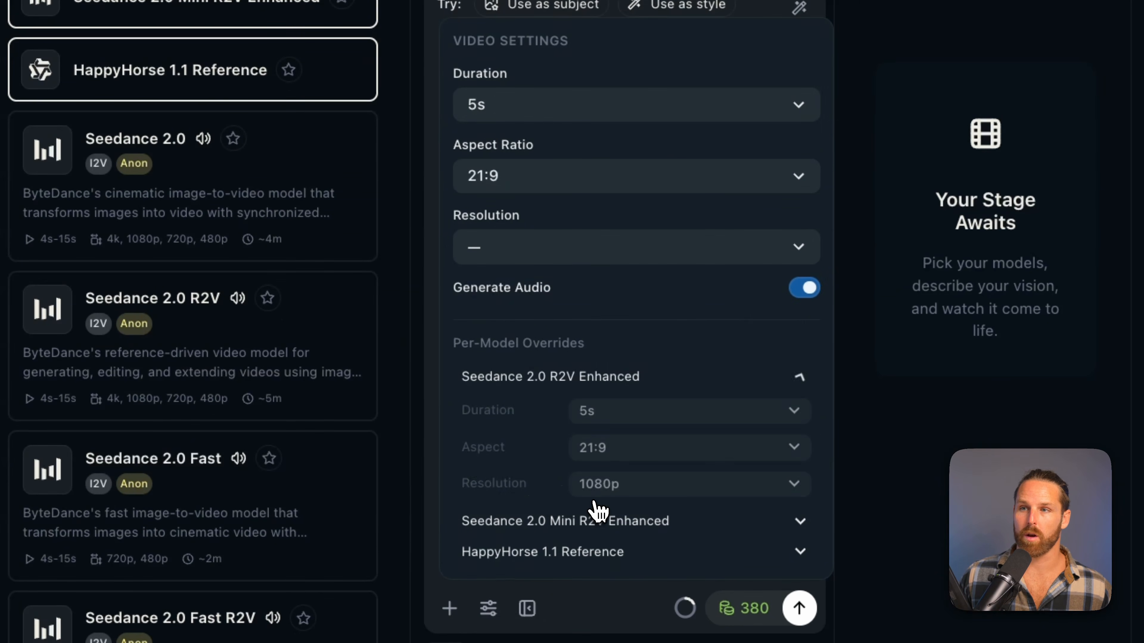
pyautogui.click(632, 522)
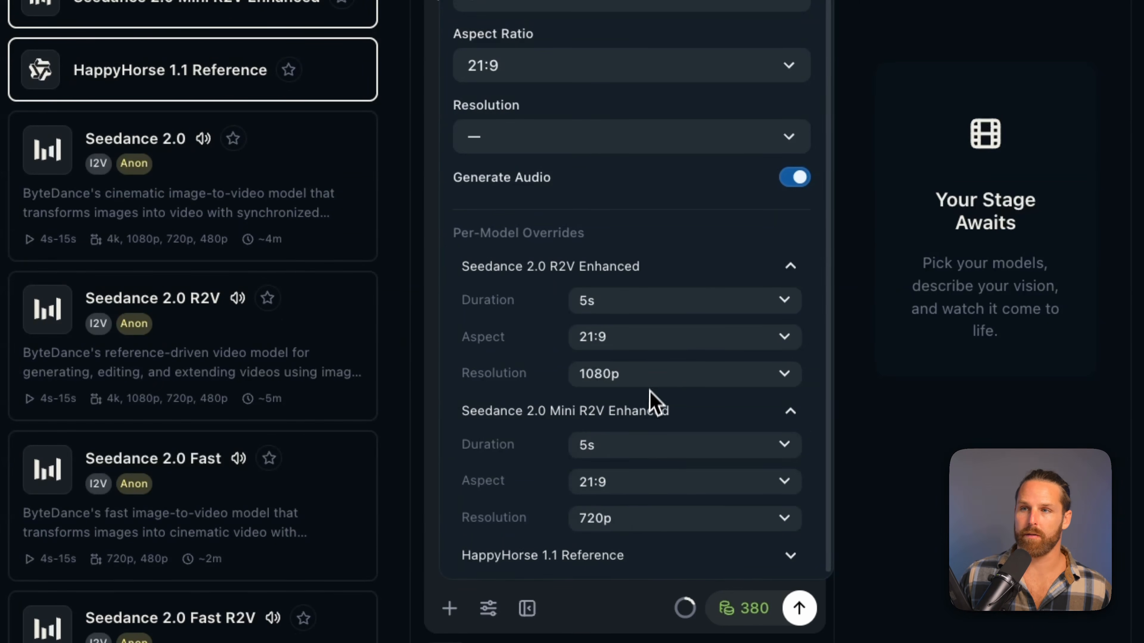
pyautogui.click(612, 558)
pyautogui.scroll(-3, 624, 518)
pyautogui.press('Escape')
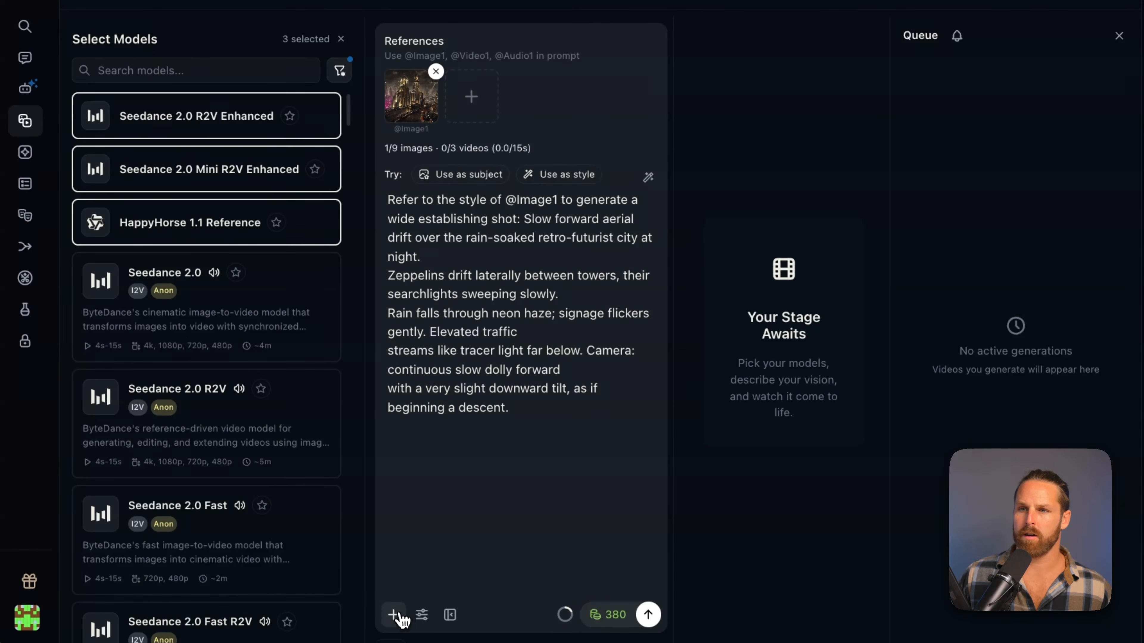
# Generate the wide establishing shot with the three selected models and agree to the media verification terms
pyautogui.click(393, 615)
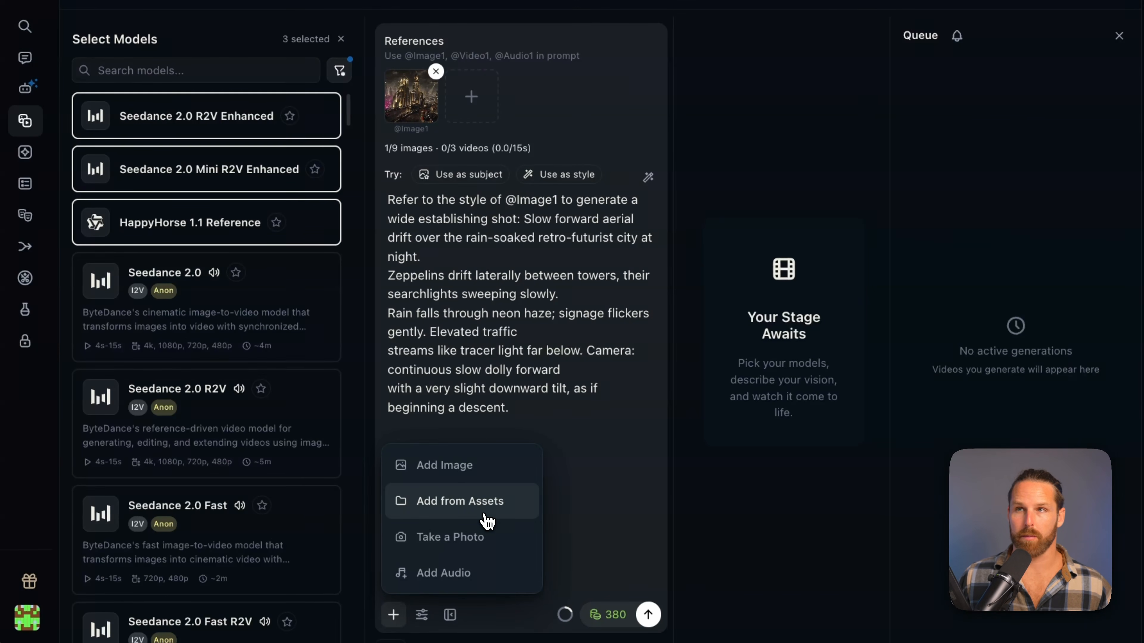
pyautogui.click(648, 614)
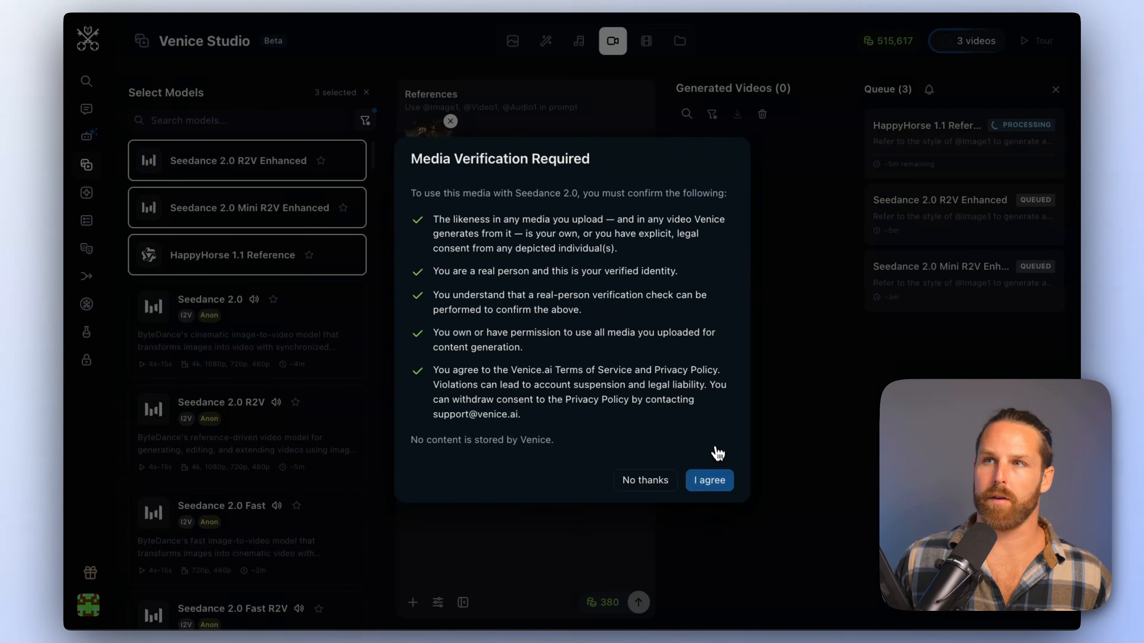
pyautogui.click(728, 488)
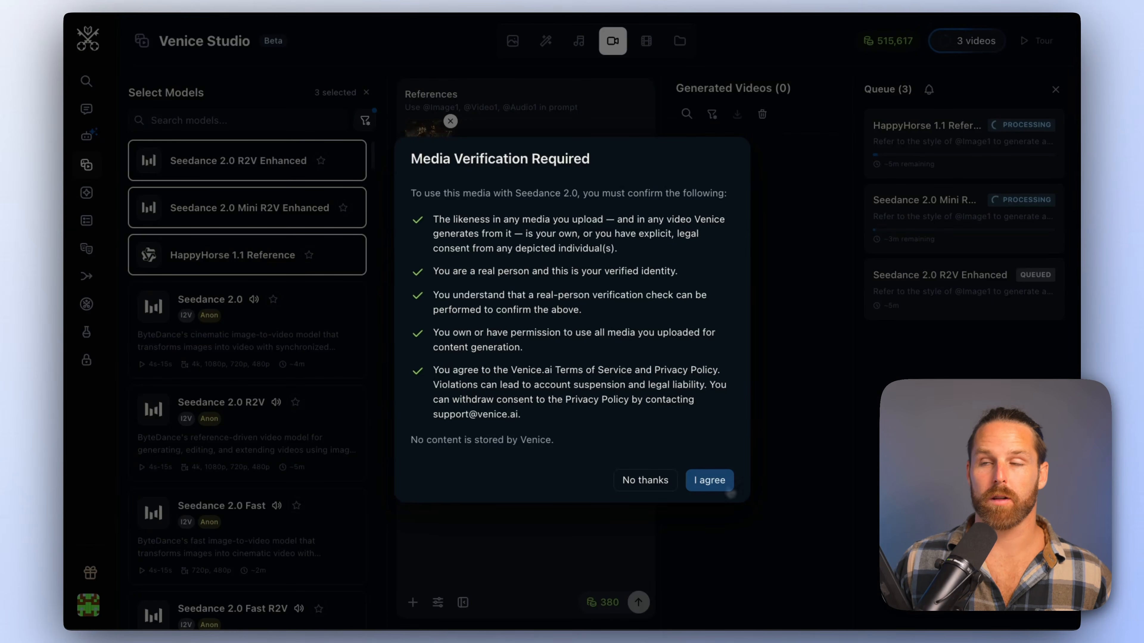
pyautogui.click(730, 492)
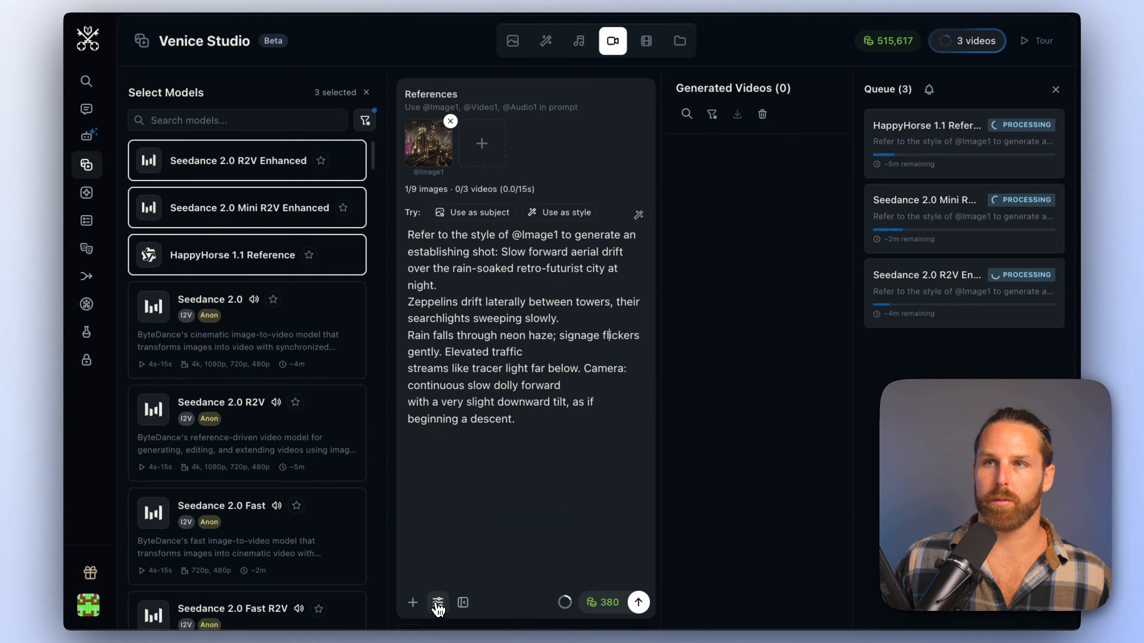
# Generate a second batch of the establishing shot without the word "wide" and agree to the media verification terms
pyautogui.click(438, 603)
pyautogui.click(638, 546)
pyautogui.click(638, 602)
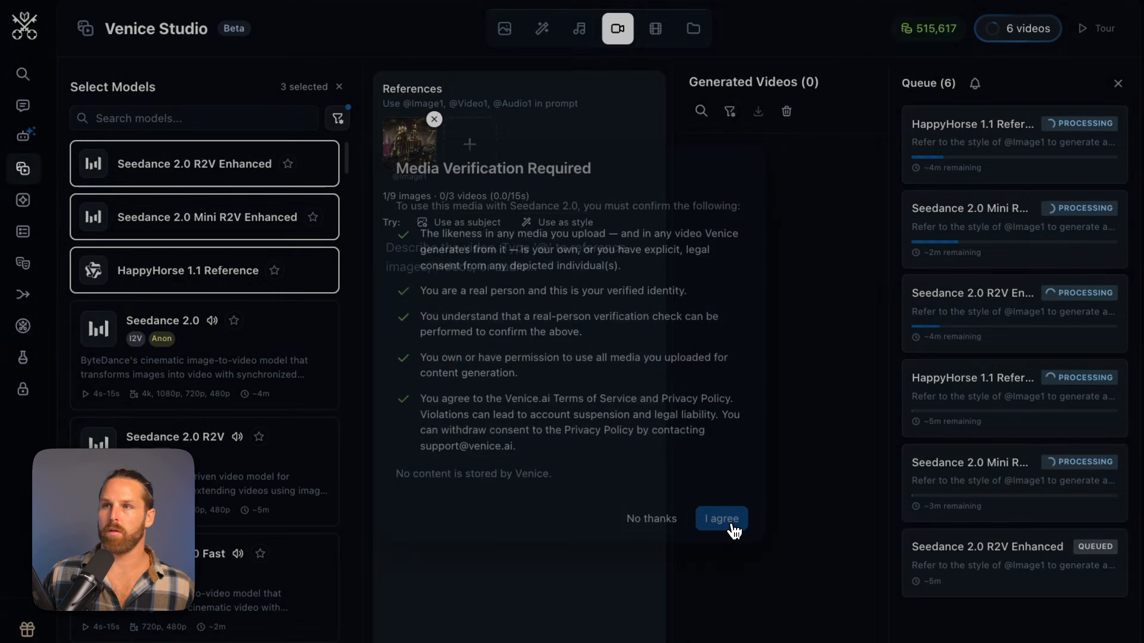
pyautogui.click(733, 527)
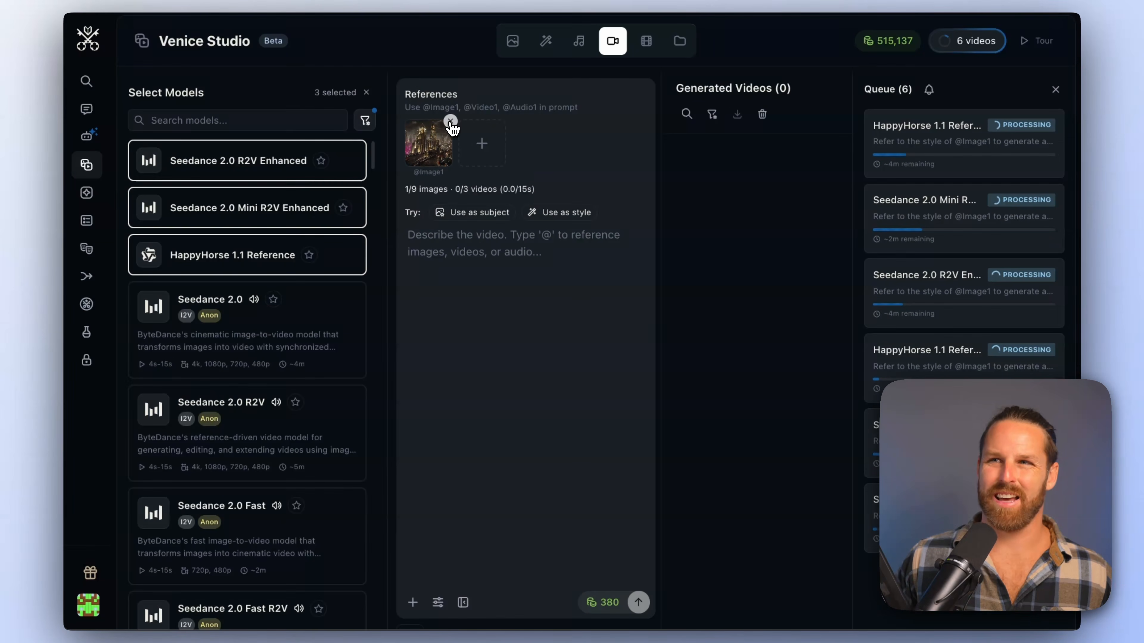
# Replace the city reference with the chrome singer as the first reference image and the supper club interior as the second
pyautogui.click(451, 122)
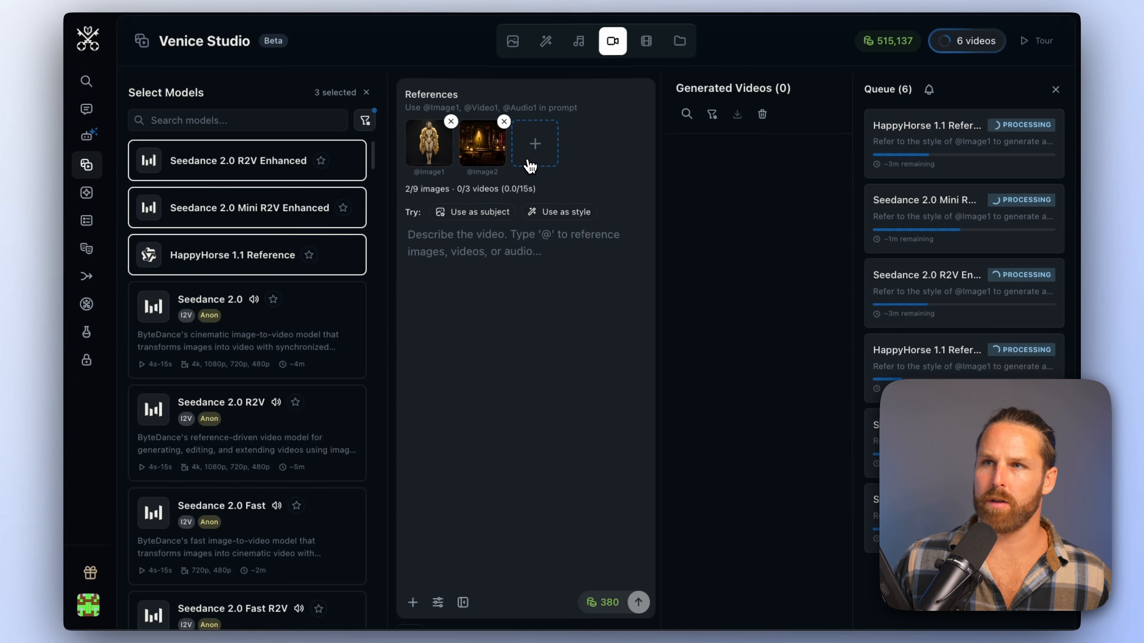
pyautogui.click(530, 166)
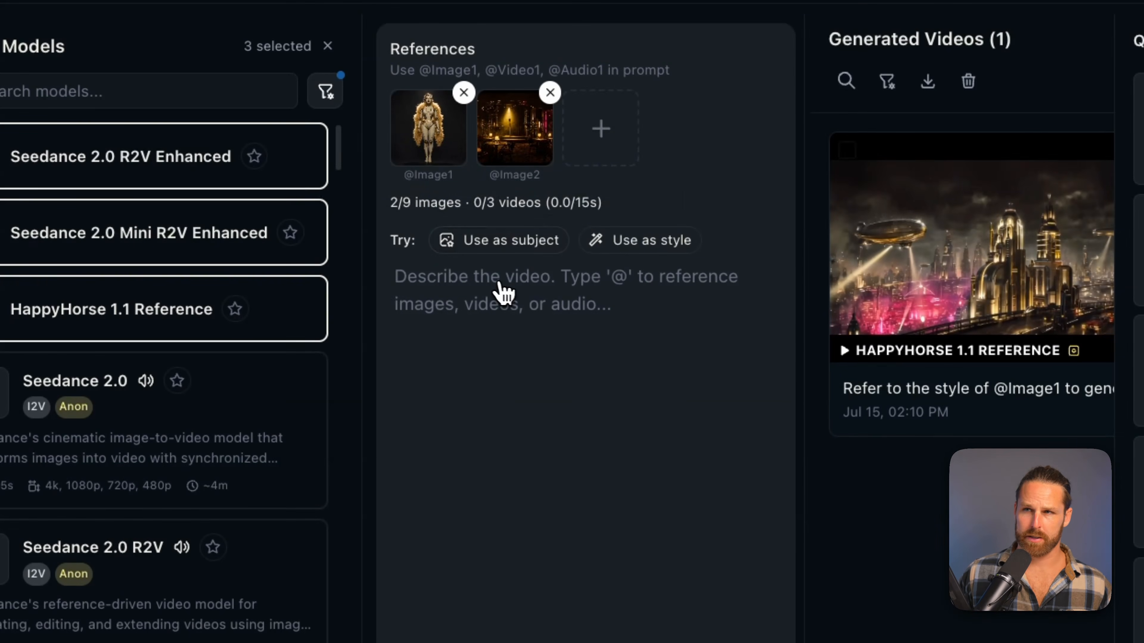
pyautogui.click(514, 241)
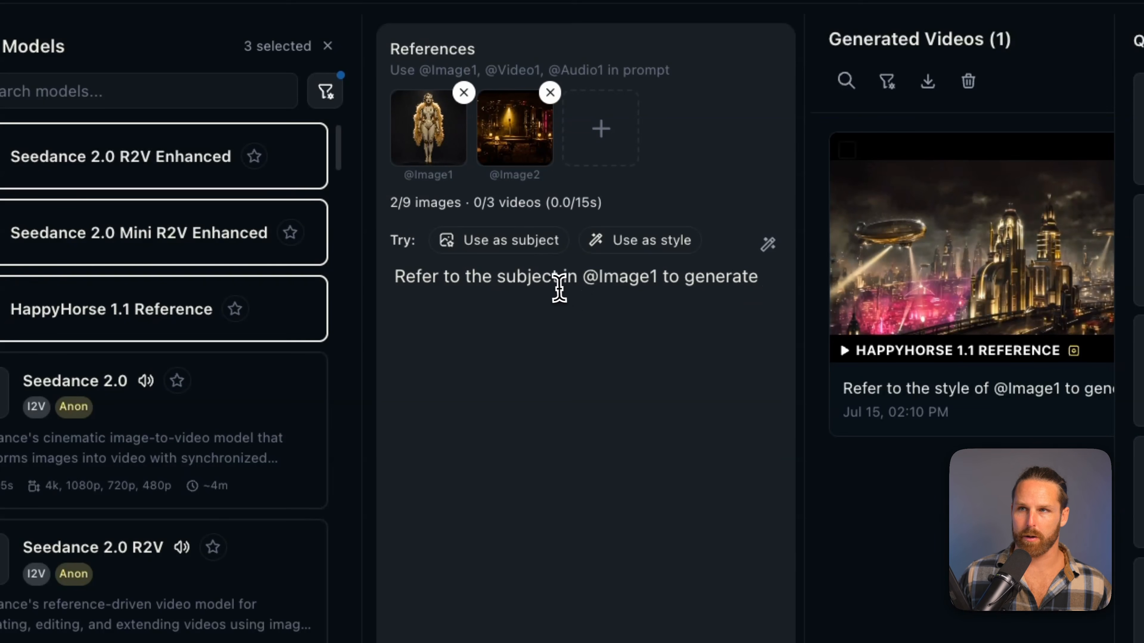
pyautogui.hotkey('ctrl', 'a')
pyautogui.press('BackSpace')
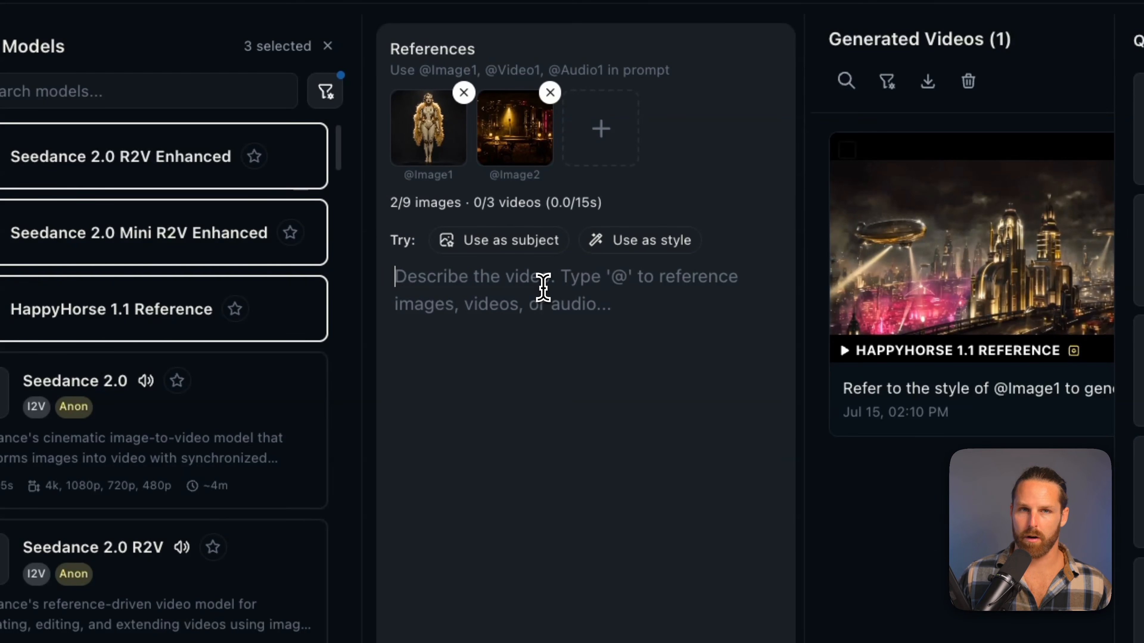
pyautogui.write('Slow push-in from the back of the smoky supper club toward the stage. The chrome torch singer sways almost imperceptibly as she sings into the chrome microphone, feather boa stirring, amber tube eyes glowing warmly. Smoke drifts through the canary spotlight beam; silhouetted patrons shift subtly in foreground bokeh. Camera: slow dolly-in through the tables, low angle rising slightly. Motion intensity: LOW.')
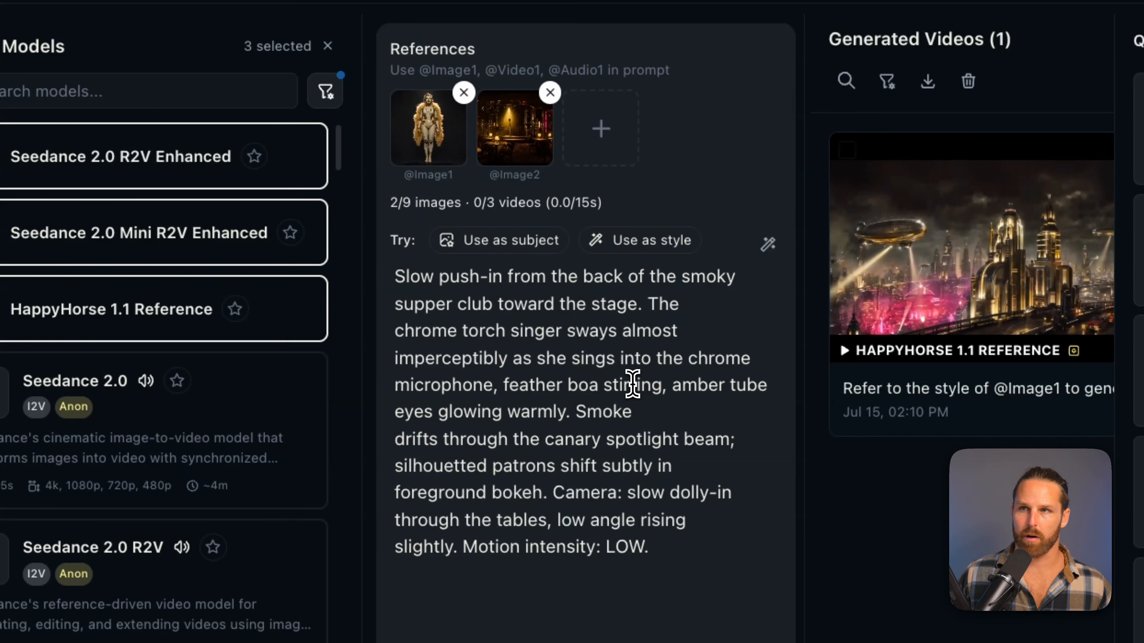
pyautogui.click(659, 306)
pyautogui.press('BackSpace')
pyautogui.write('@')
pyautogui.press('Return')
pyautogui.click(636, 306)
pyautogui.write('(@')
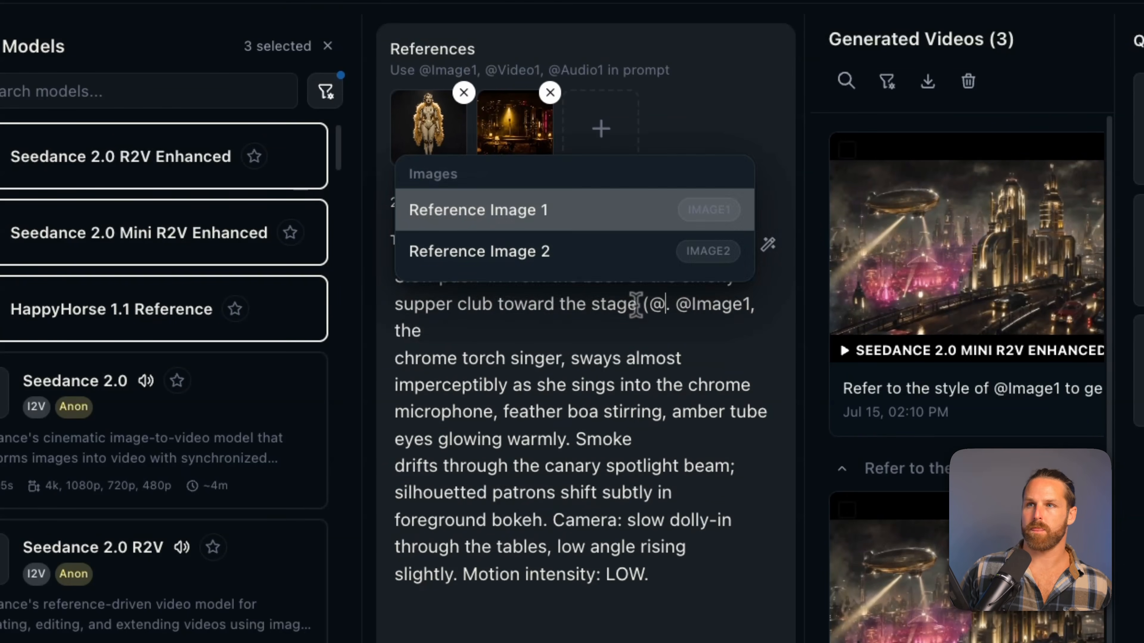
pyautogui.press('Down')
pyautogui.press('Return')
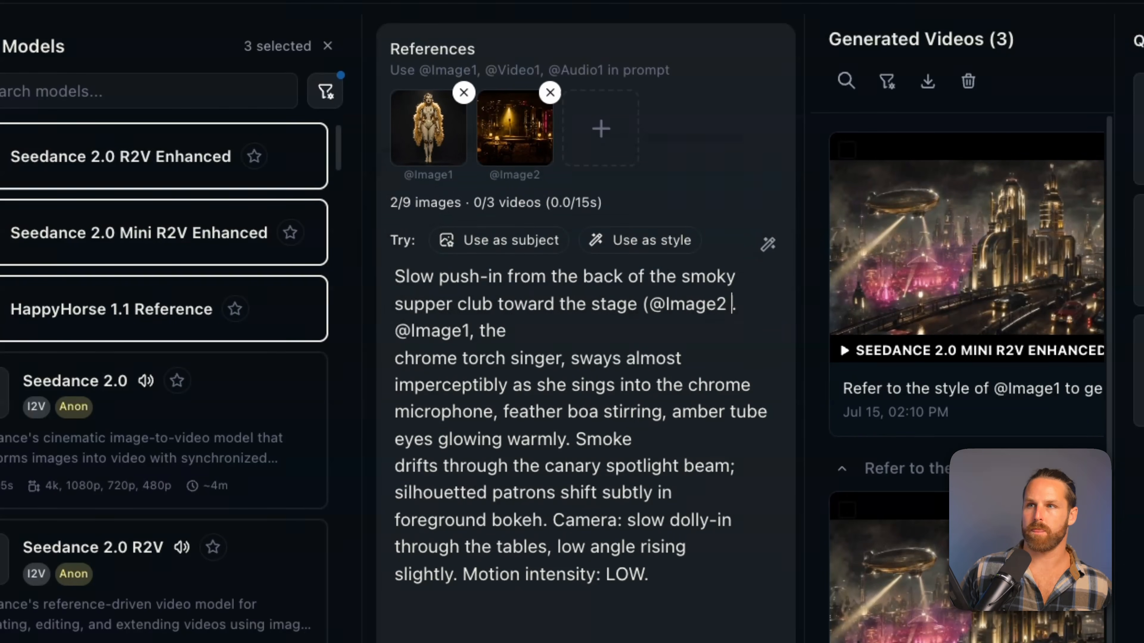
pyautogui.write(')')
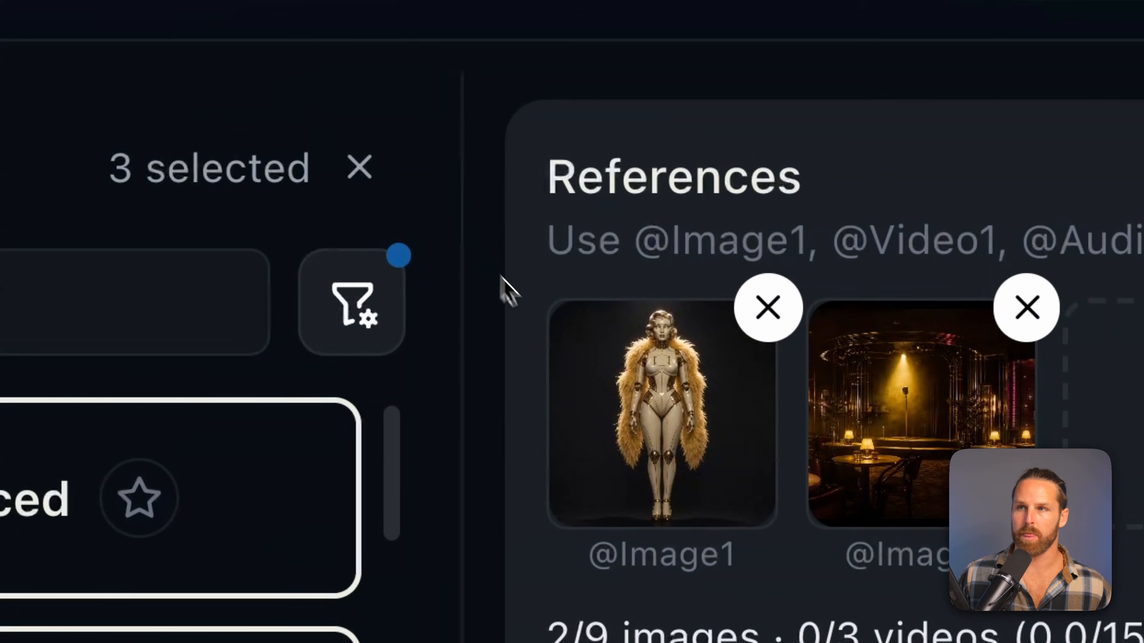
pyautogui.click(699, 470)
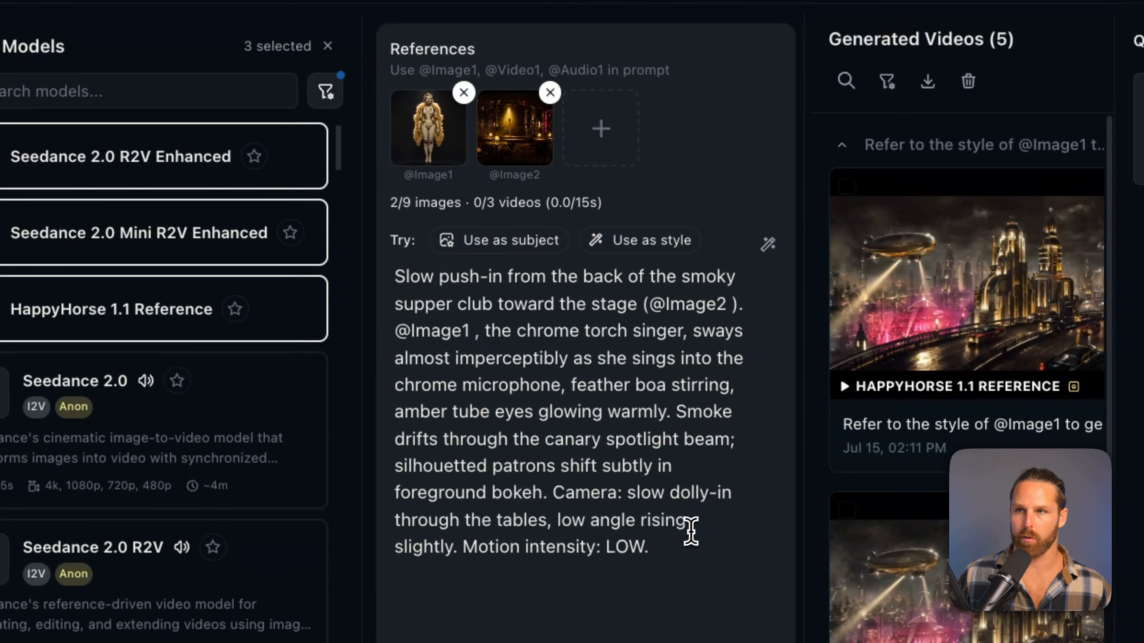
pyautogui.click(671, 541)
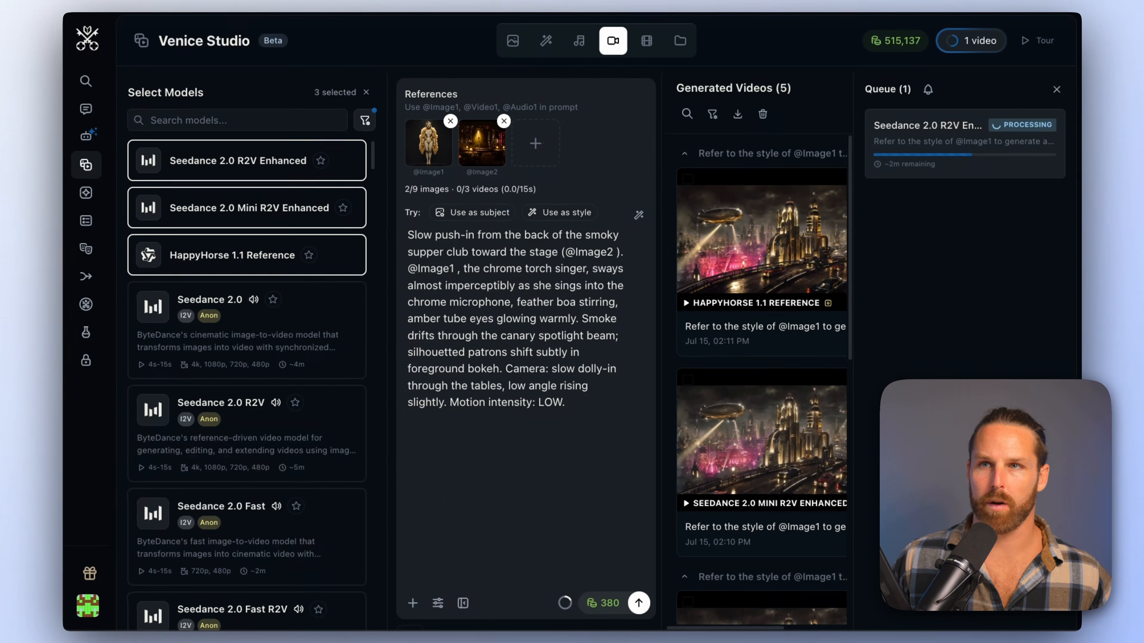
# Swap Seedance 2.0 Mini R2V Enhanced for Seedance 2.0 R2V in the model selection
pyautogui.click(227, 216)
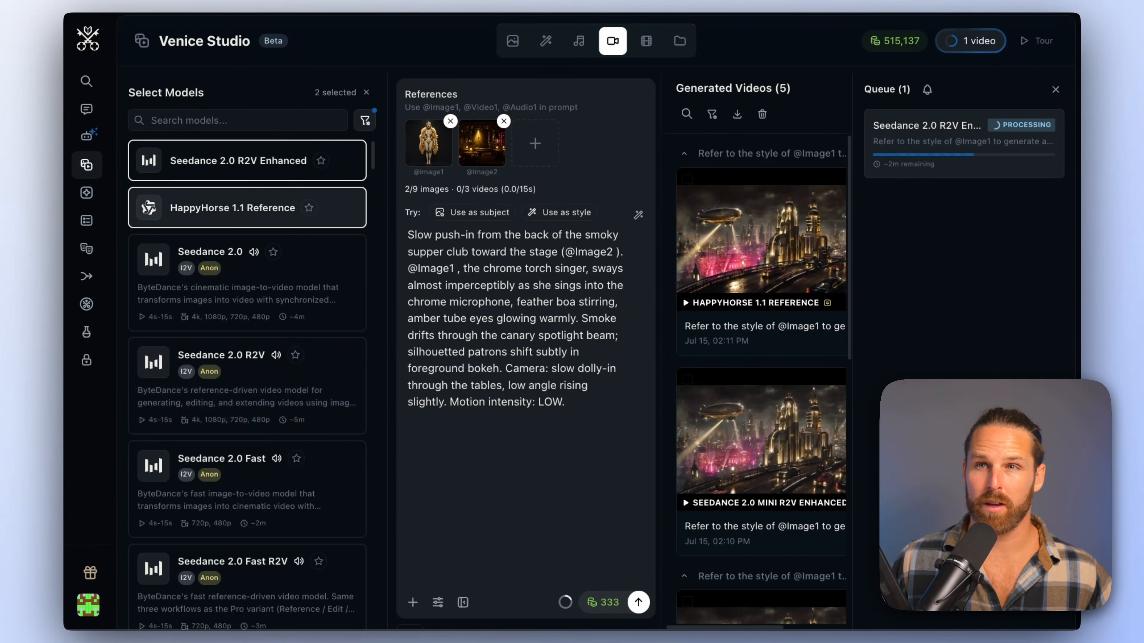
pyautogui.click(284, 389)
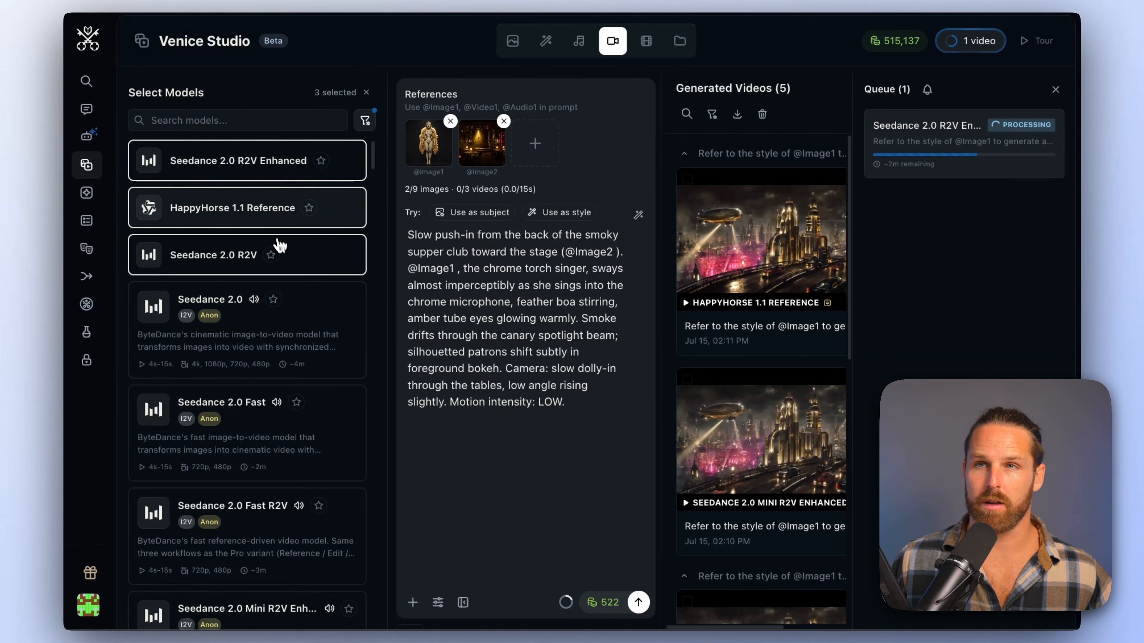
# Set the shared video settings to a 21:9 aspect ratio, 12s duration and 1080p resolution
pyautogui.click(438, 602)
pyautogui.click(491, 411)
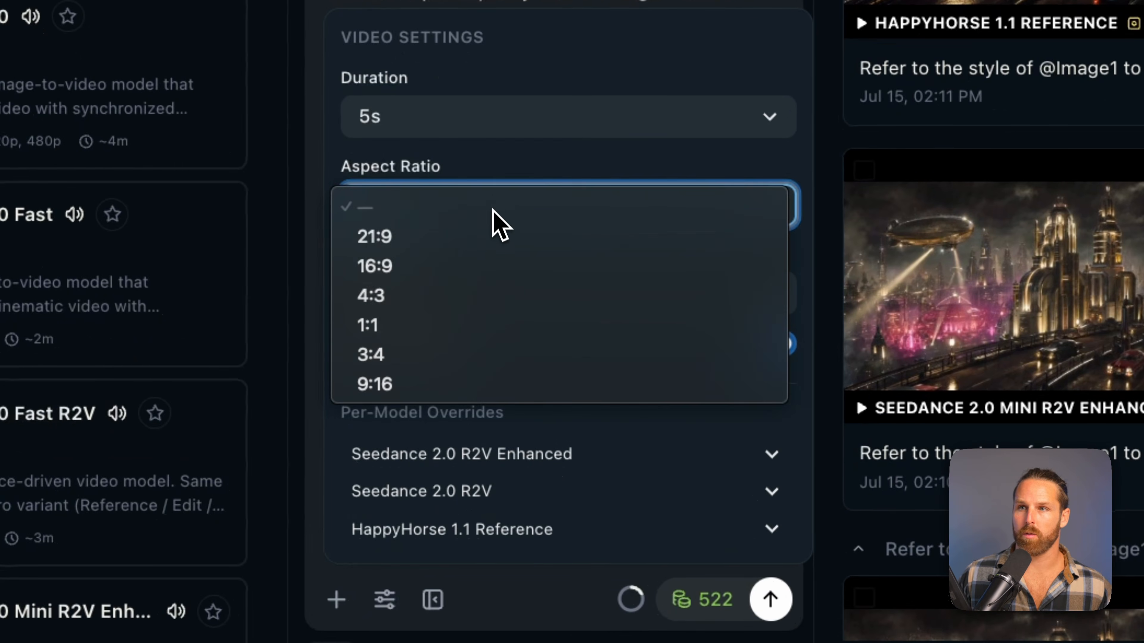
pyautogui.click(492, 426)
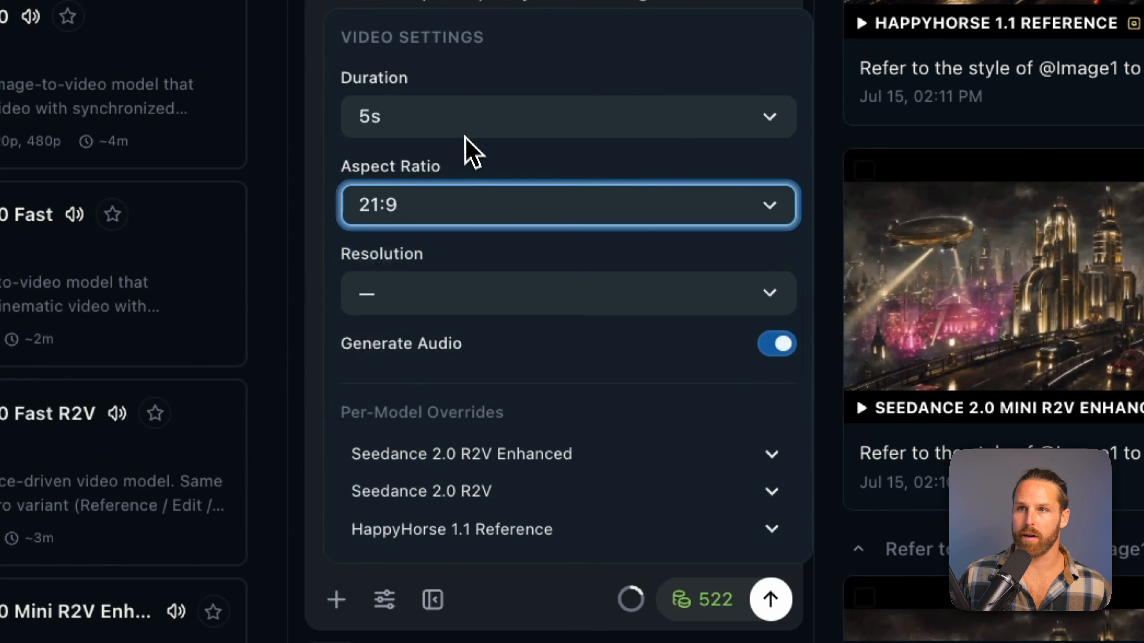
pyautogui.click(459, 114)
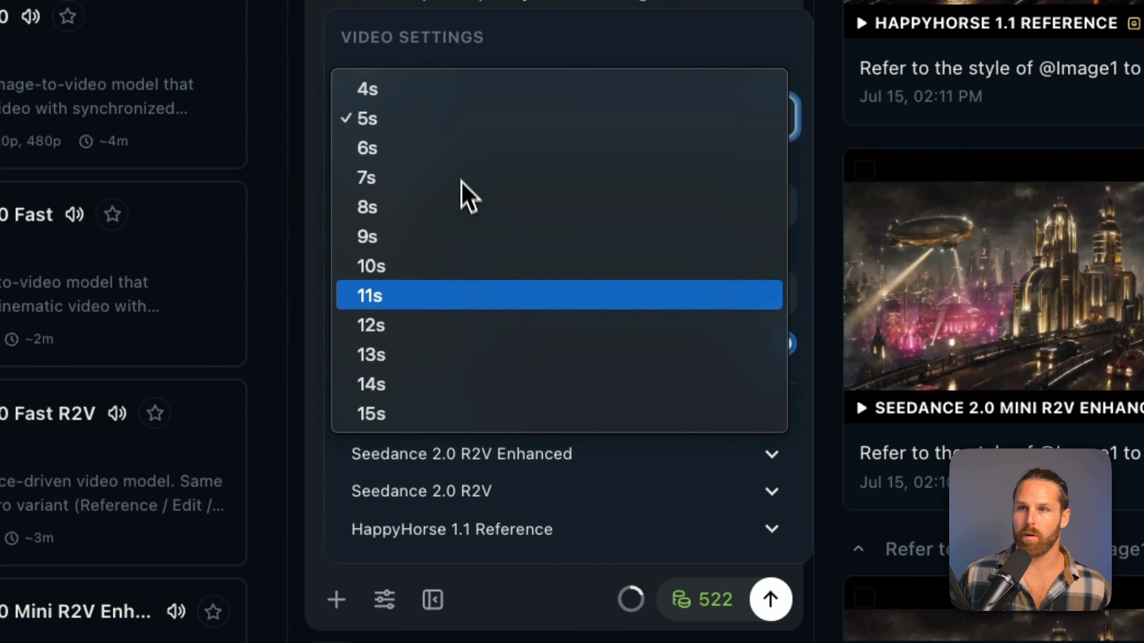
pyautogui.click(467, 325)
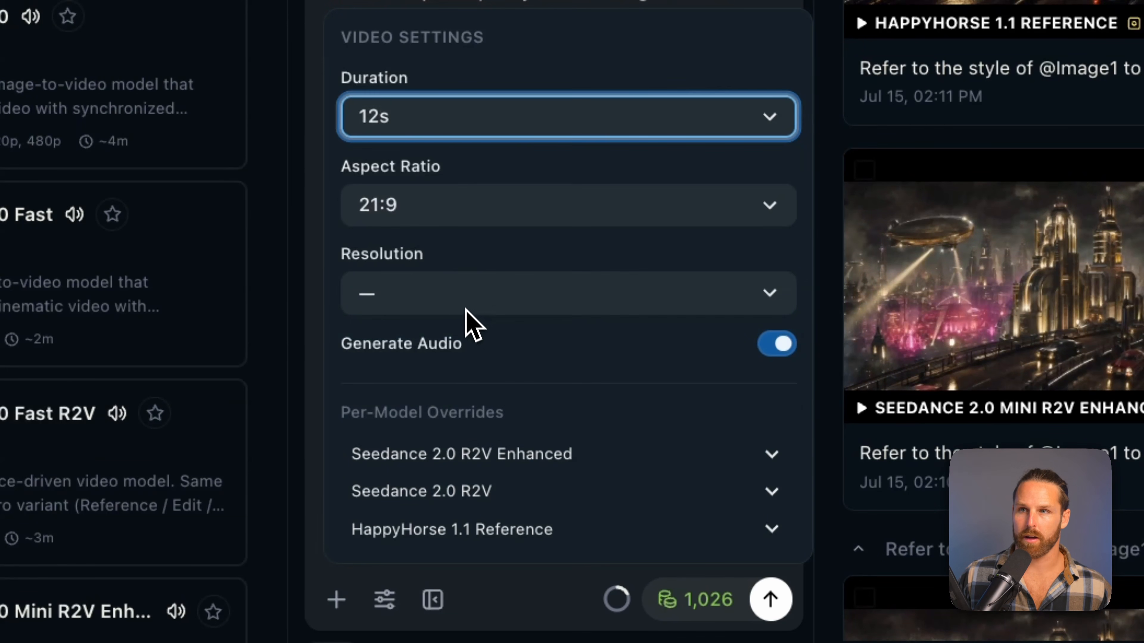
pyautogui.click(447, 289)
pyautogui.click(439, 327)
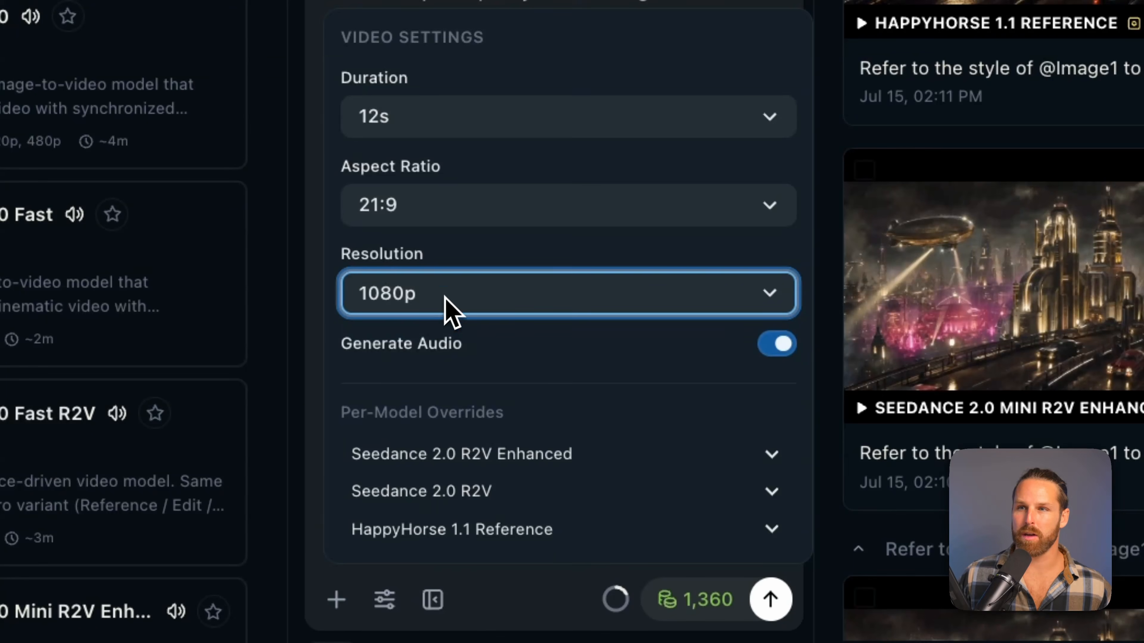
# Generate two batches of the supper club shot with the three selected models, agreeing to the media verification terms
pyautogui.click(526, 255)
pyautogui.press('Return')
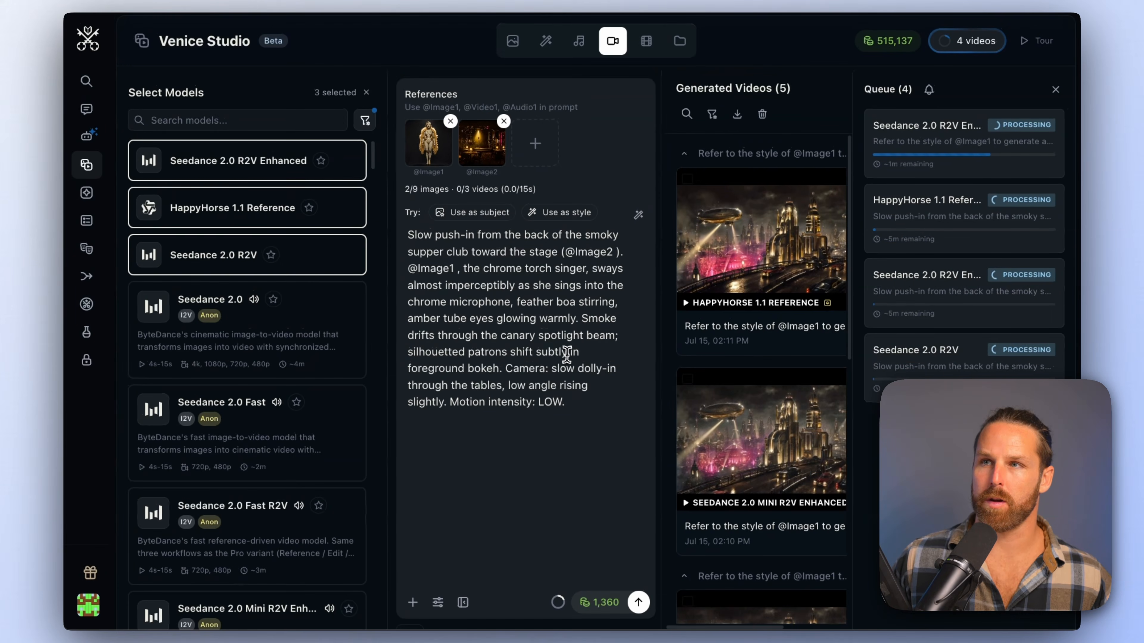
pyautogui.click(570, 363)
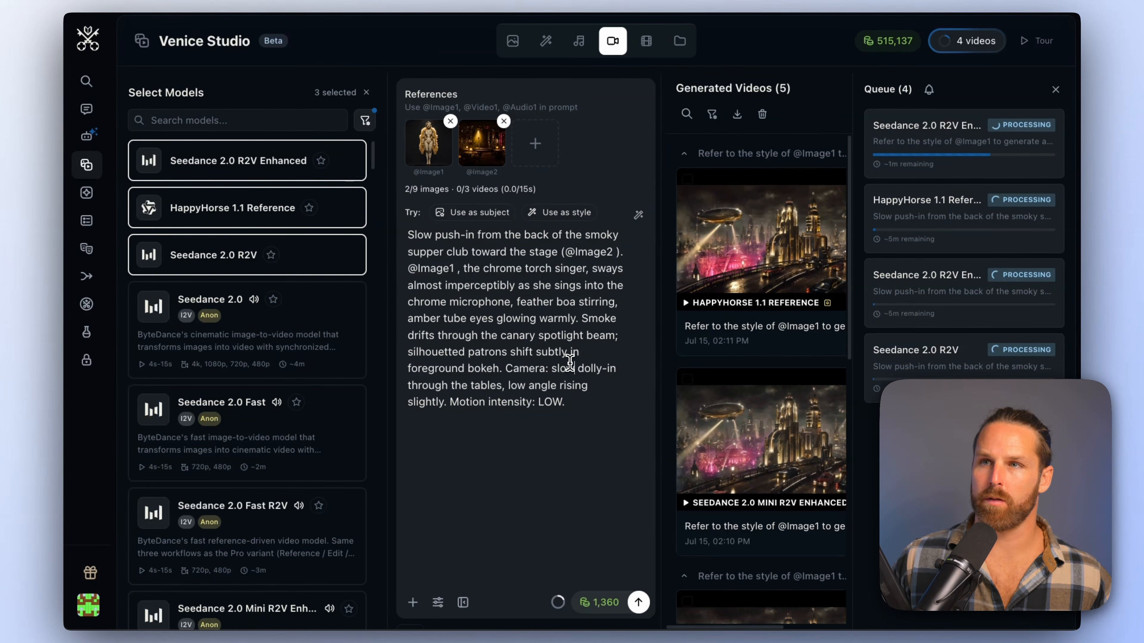
pyautogui.click(639, 603)
pyautogui.click(705, 481)
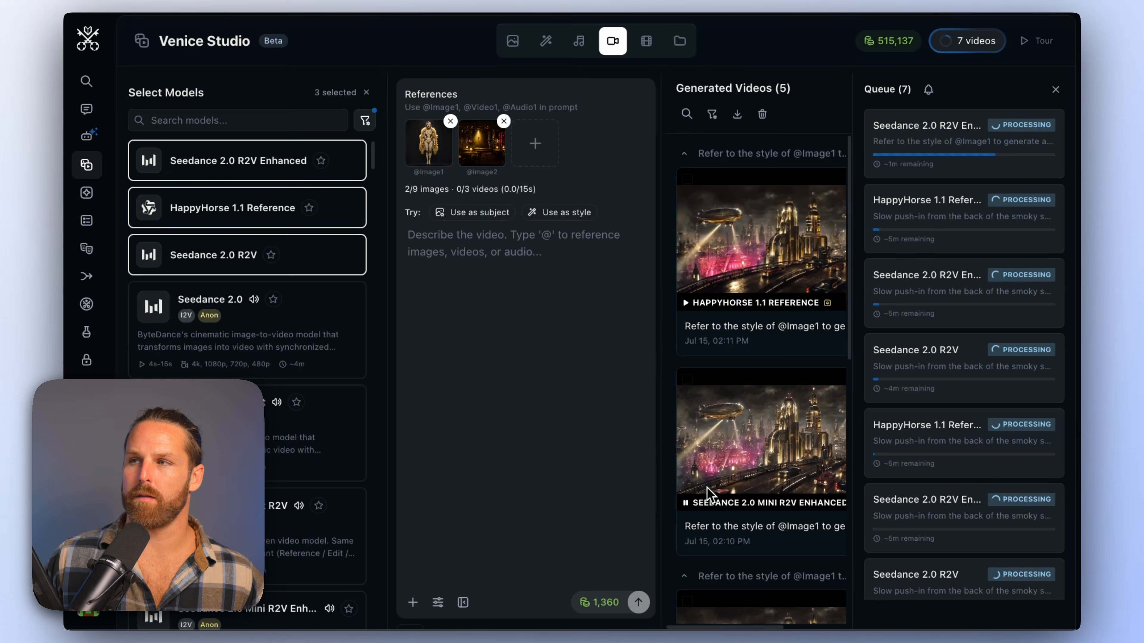
# Switch to the layout with a wider video gallery and preview the HappyHorse 1.1 Reference city video
pyautogui.click(463, 603)
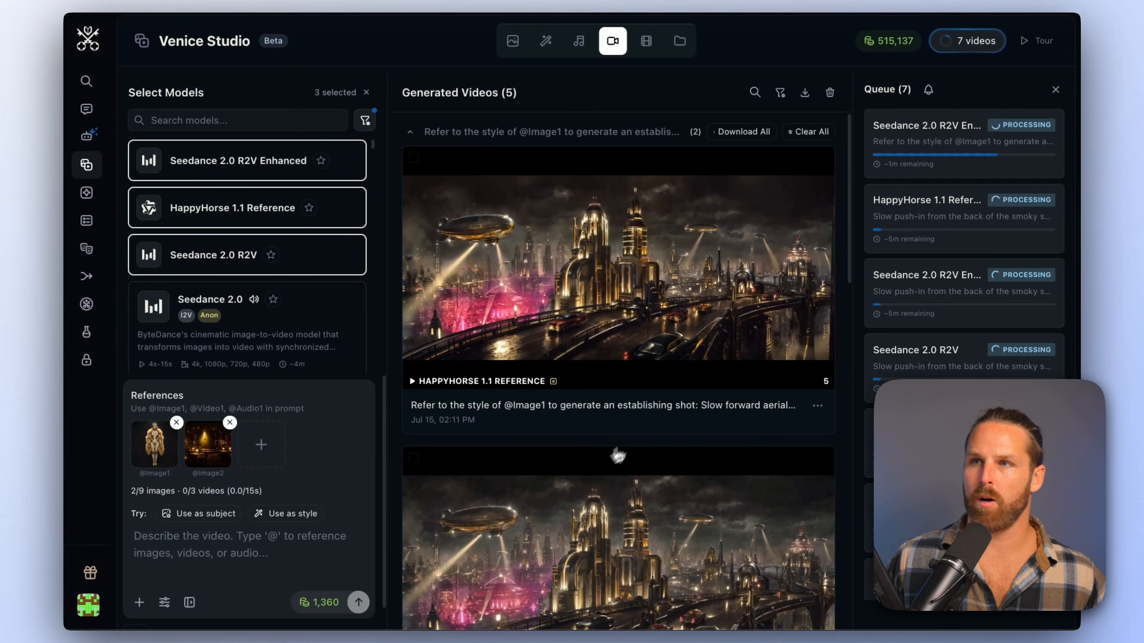
pyautogui.scroll(-10, 740, 273)
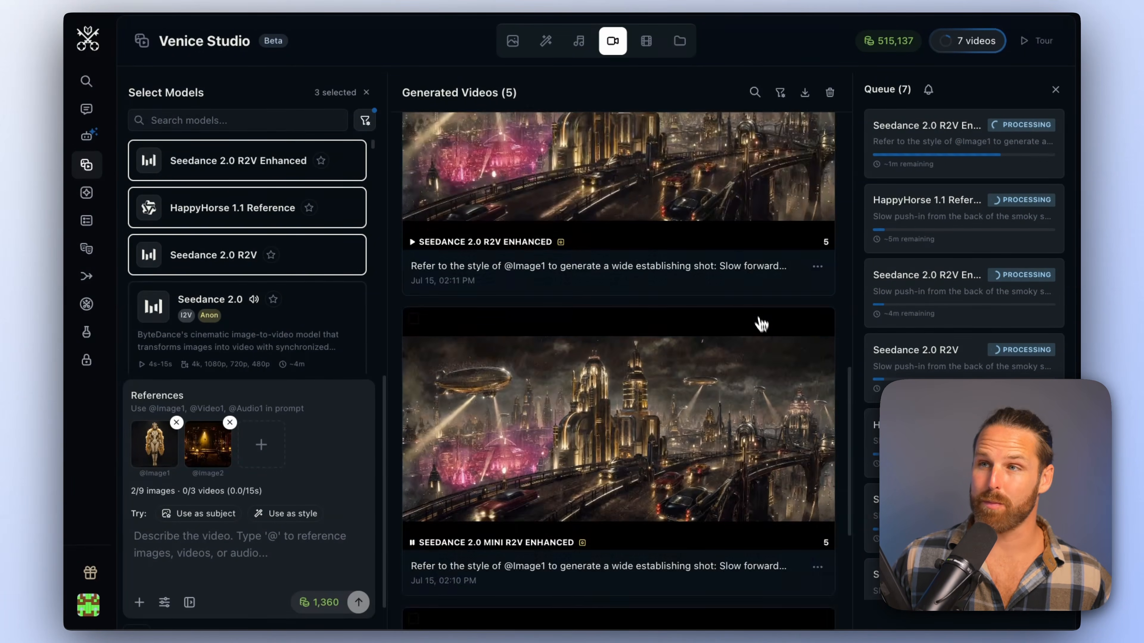
pyautogui.click(773, 420)
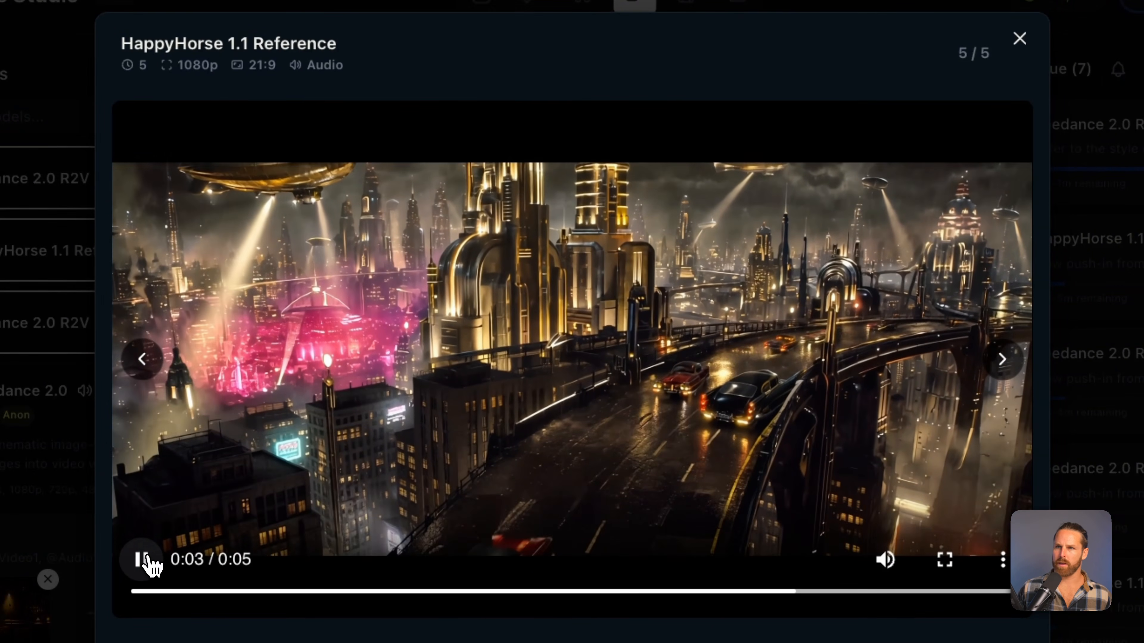
pyautogui.click(144, 560)
# Delete the previewed HappyHorse 1.1 Reference city video and confirm its removal
pyautogui.click(861, 565)
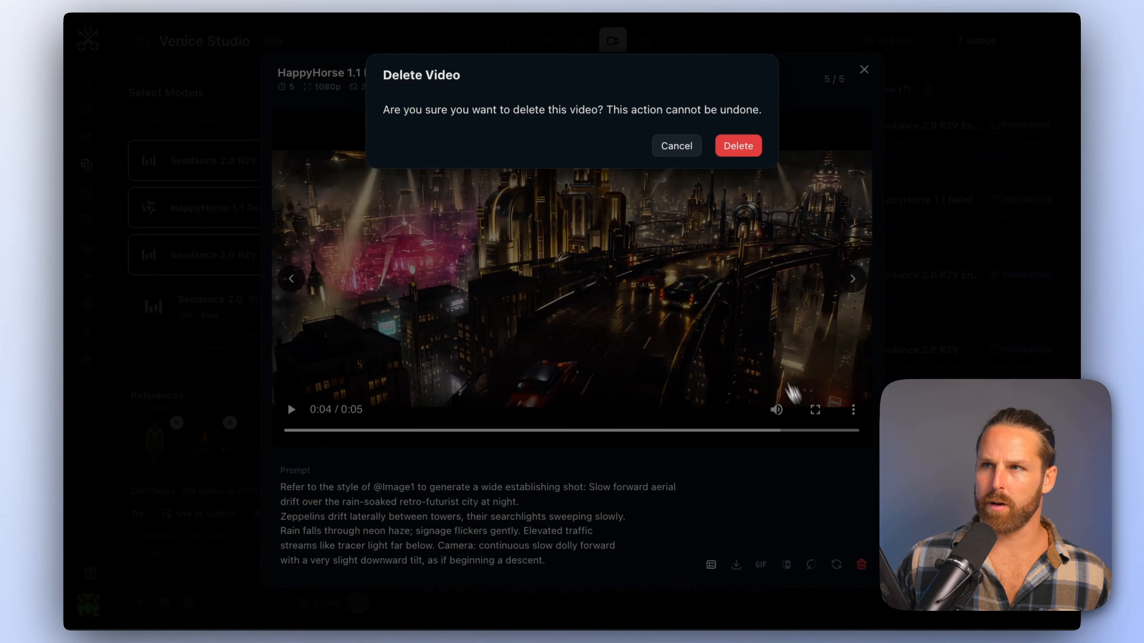
pyautogui.click(726, 146)
pyautogui.click(727, 145)
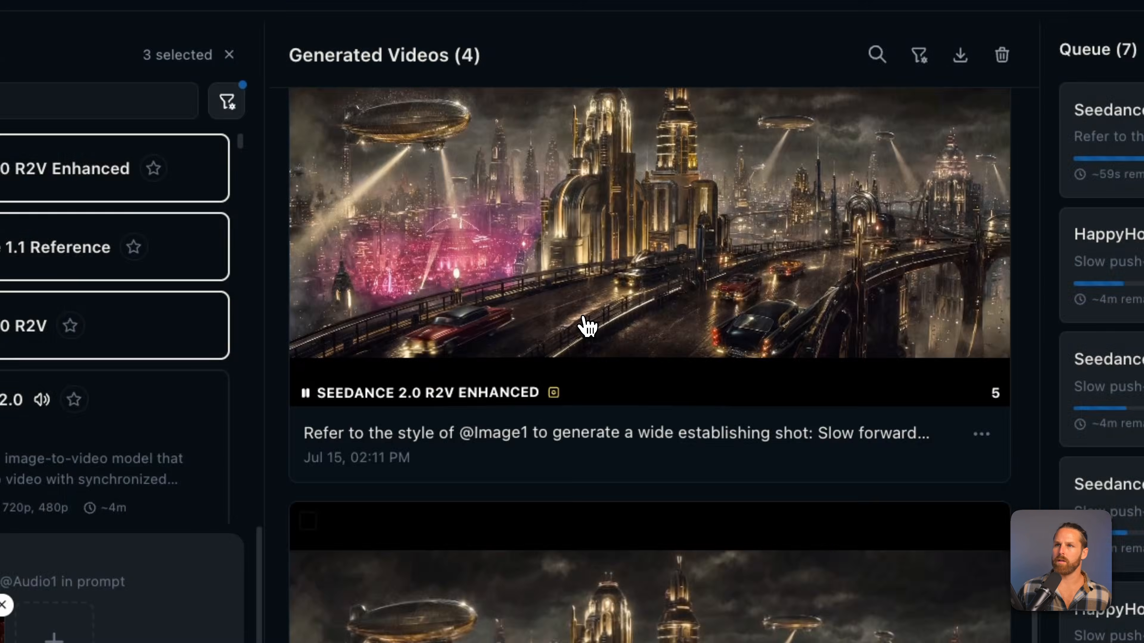
# Compare the remaining Seedance and HappyHorse city establishing-shot videos and clear them from the gallery
pyautogui.click(585, 319)
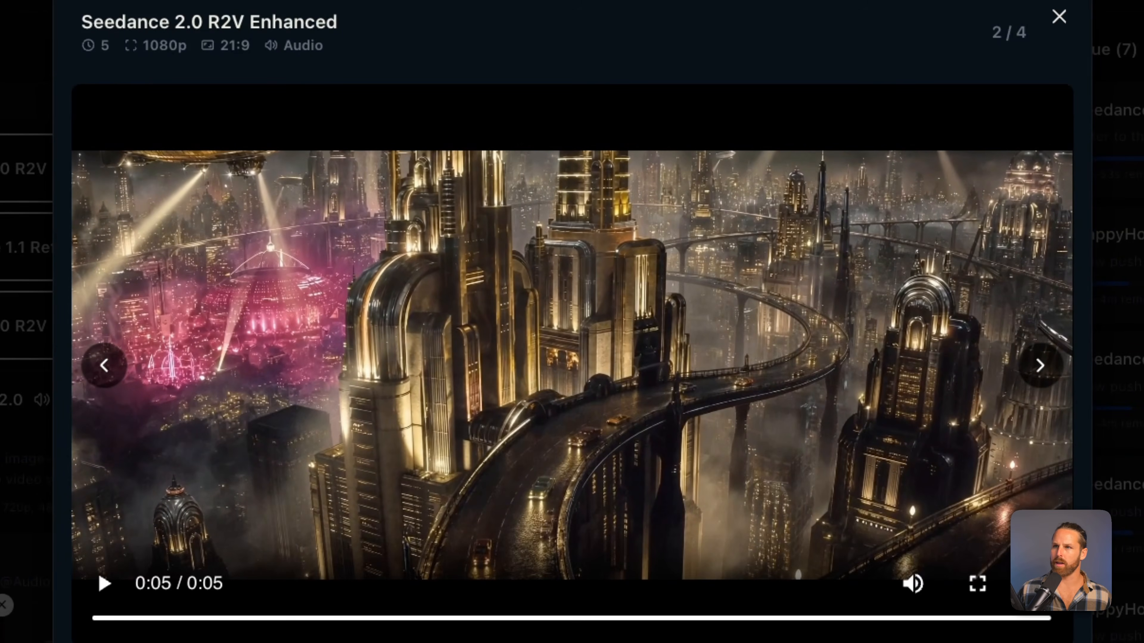
pyautogui.press('Right')
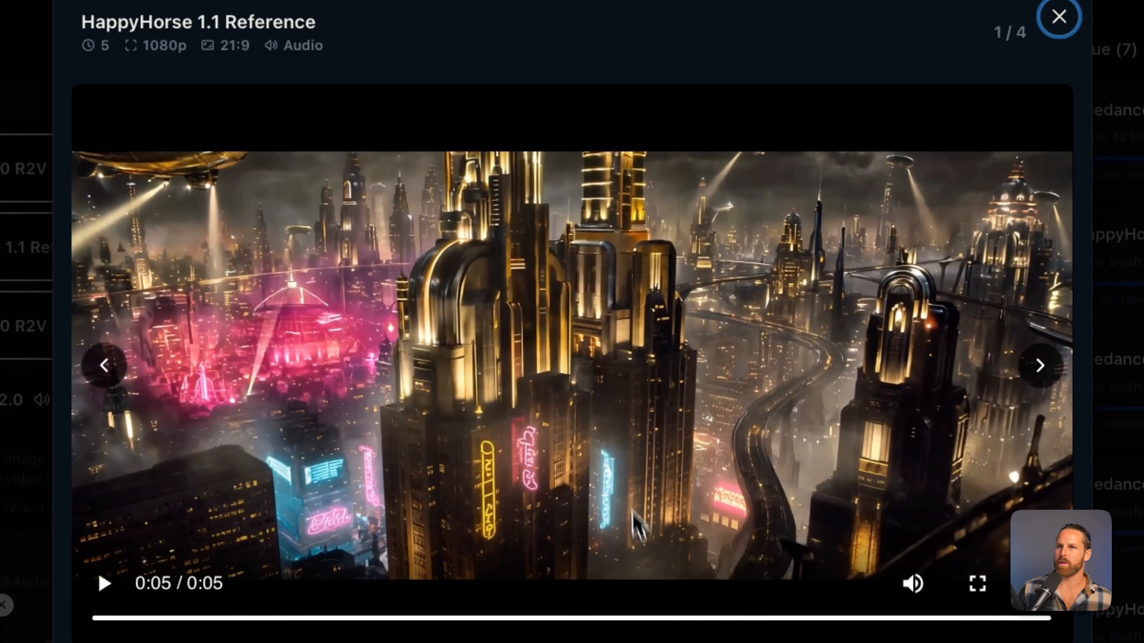
pyautogui.press('Escape')
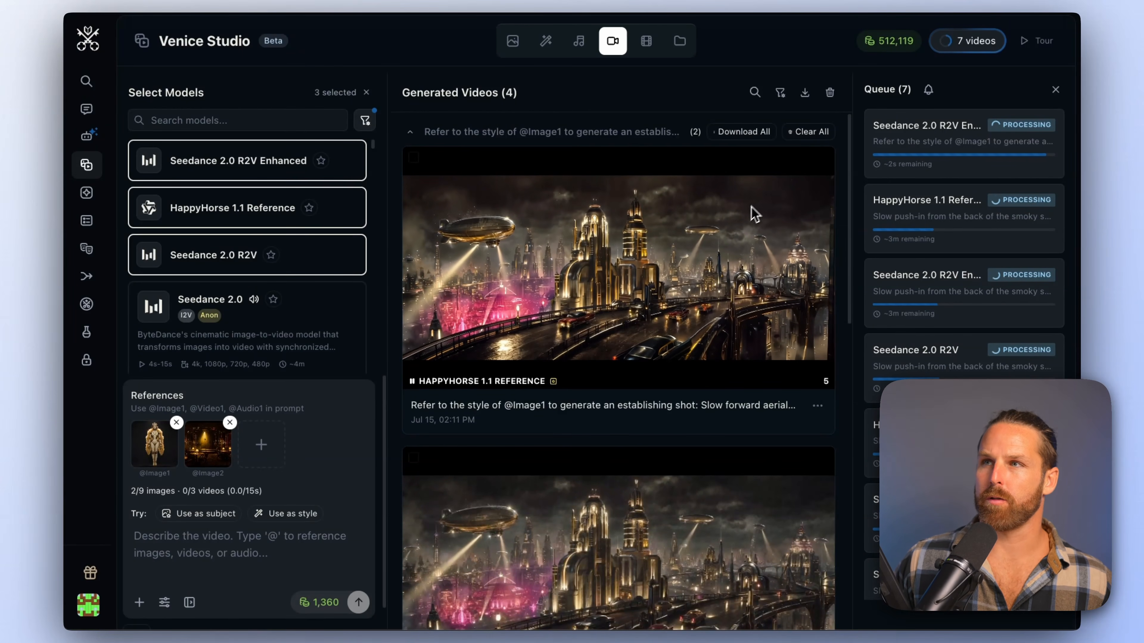
pyautogui.click(808, 138)
pyautogui.click(893, 144)
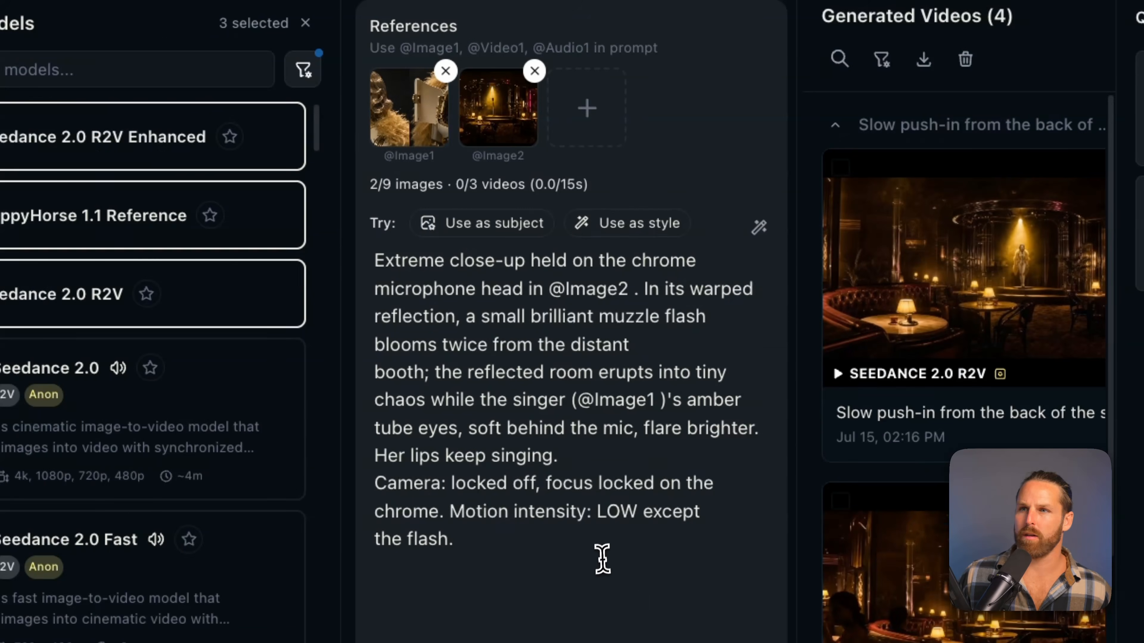
# Generate the extreme close-up microphone shot with the three selected models and return to the wider gallery layout
pyautogui.click(570, 432)
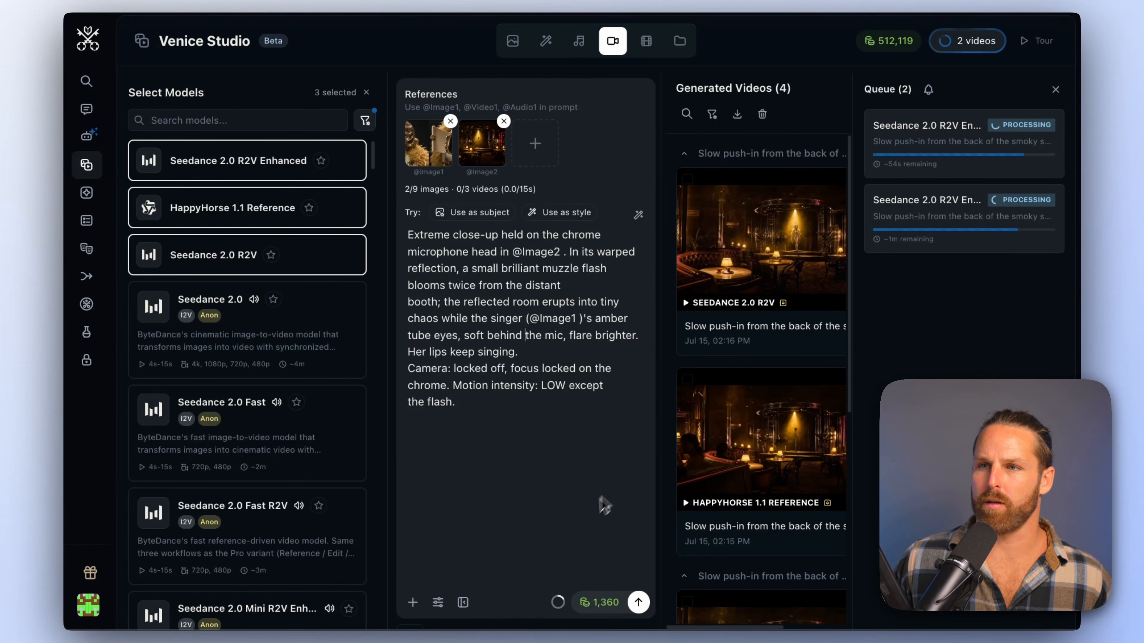
pyautogui.click(464, 602)
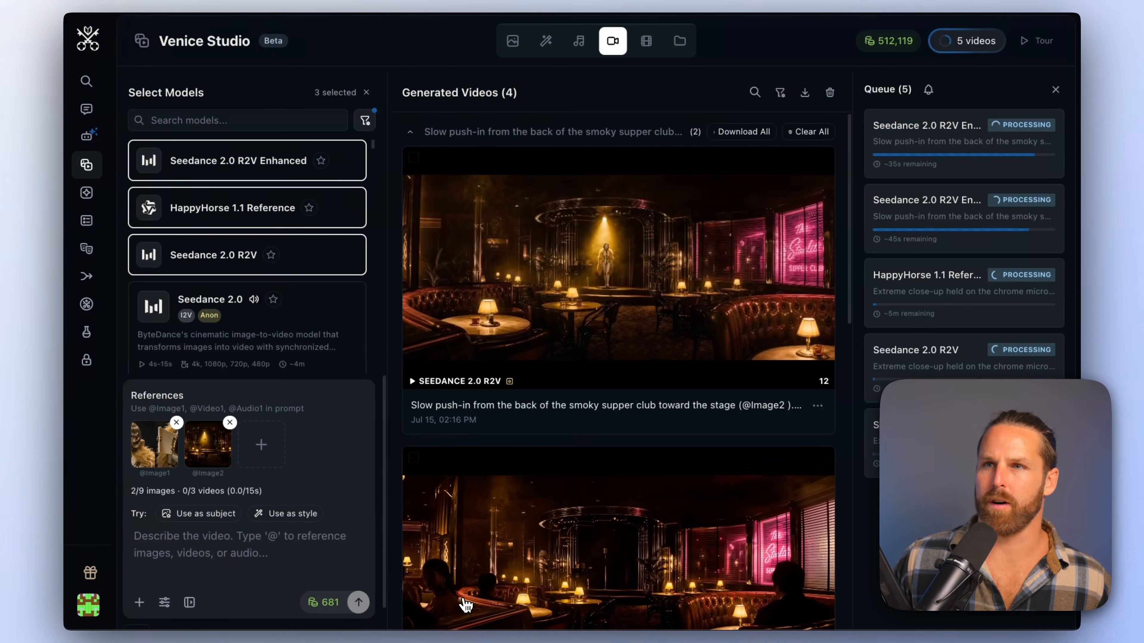
# Review the supper club push-in videos generated by HappyHorse 1.1 Reference and Seedance 2.0 R2V
pyautogui.scroll(-6, 689, 232)
pyautogui.scroll(-5, 687, 230)
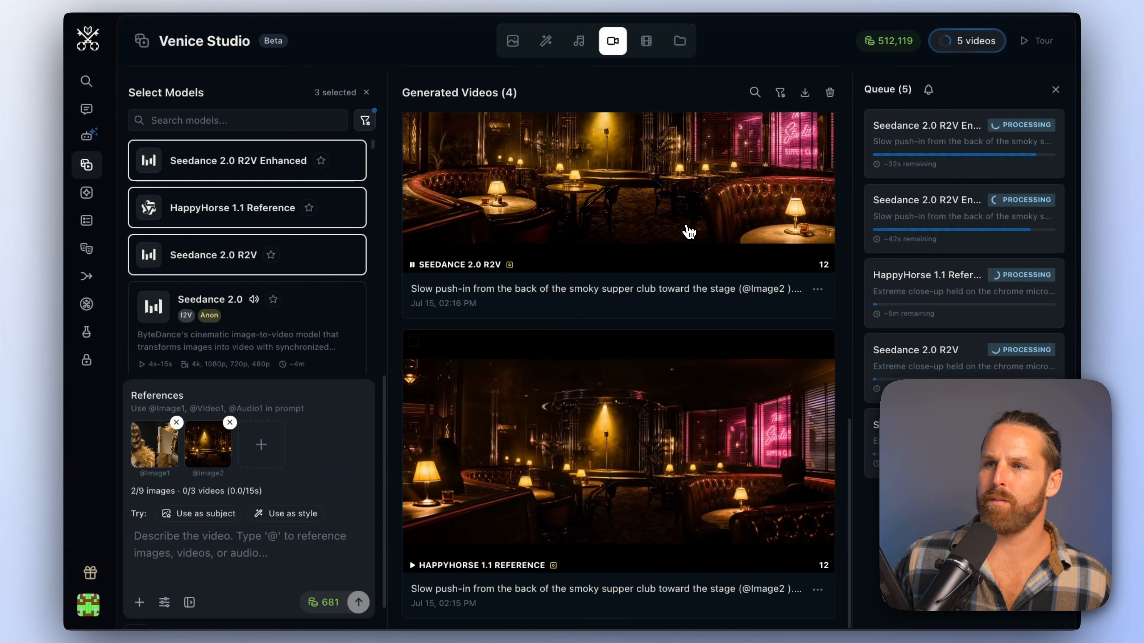
pyautogui.click(621, 518)
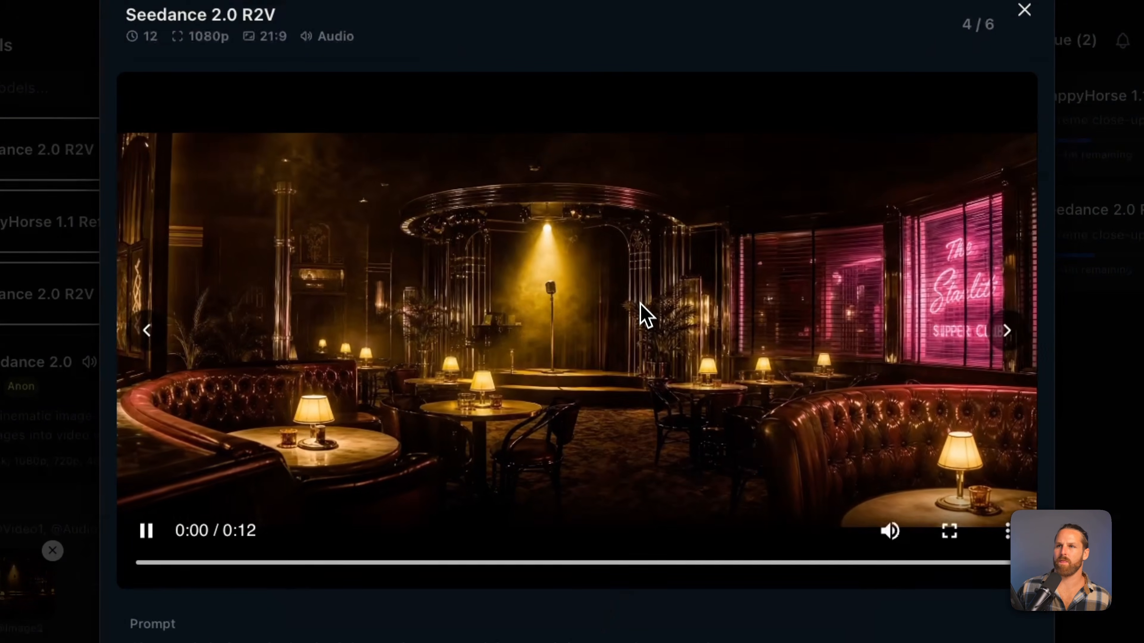
pyautogui.click(655, 563)
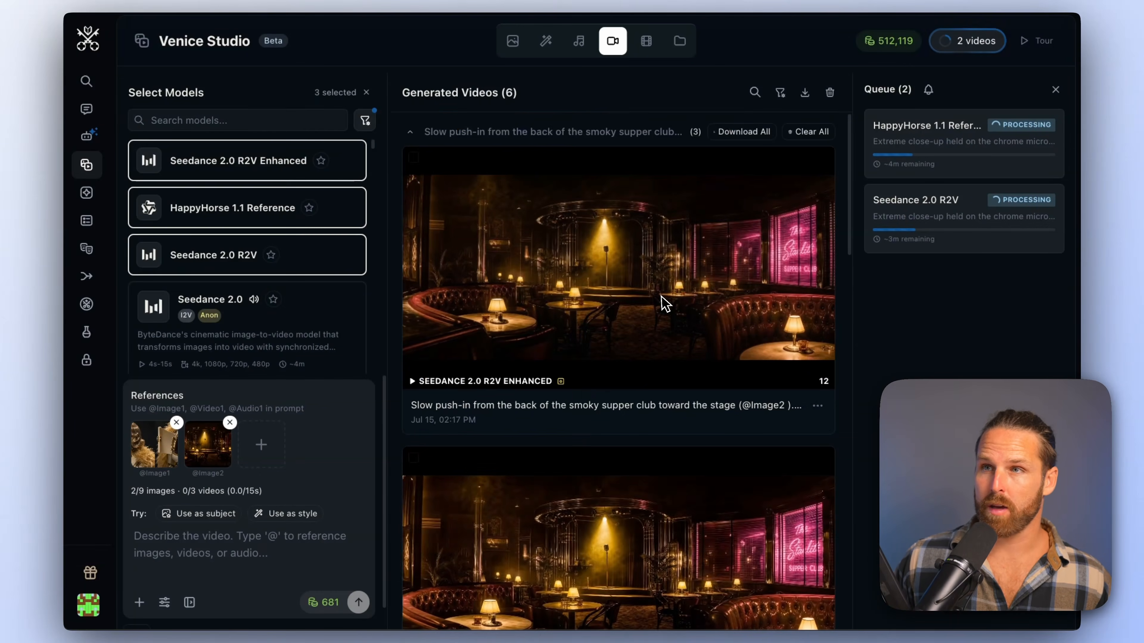
pyautogui.scroll(-10, 709, 328)
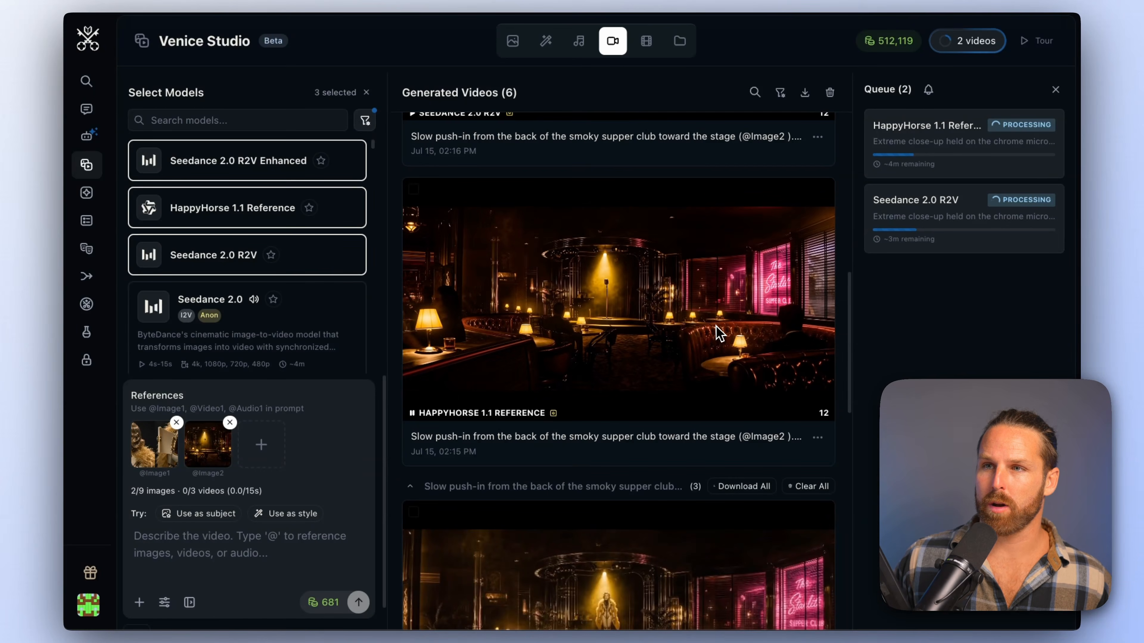
pyautogui.scroll(4, 710, 328)
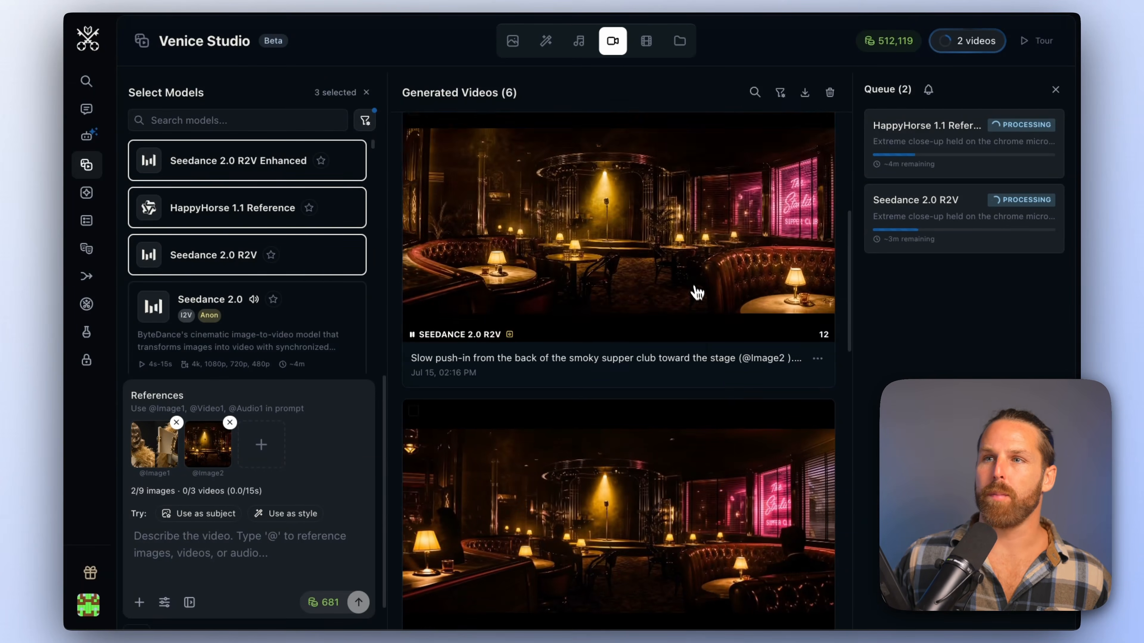
# Reload the original draft of the Seedance 2.0 R2V supper club video and switch to the larger prompt layout
pyautogui.click(684, 256)
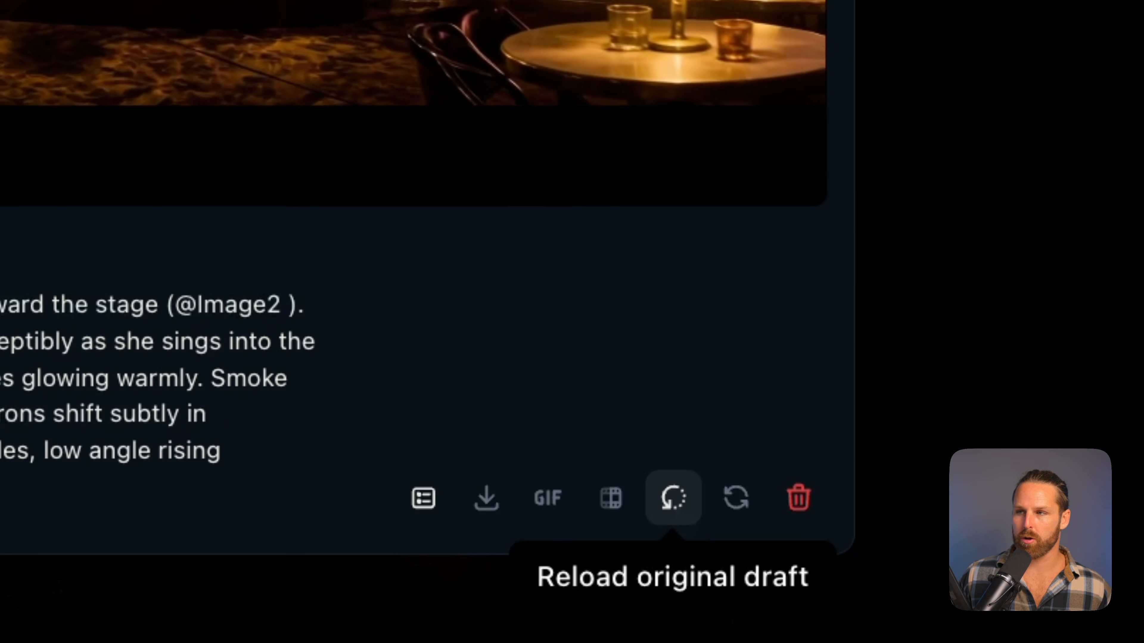
pyautogui.click(672, 498)
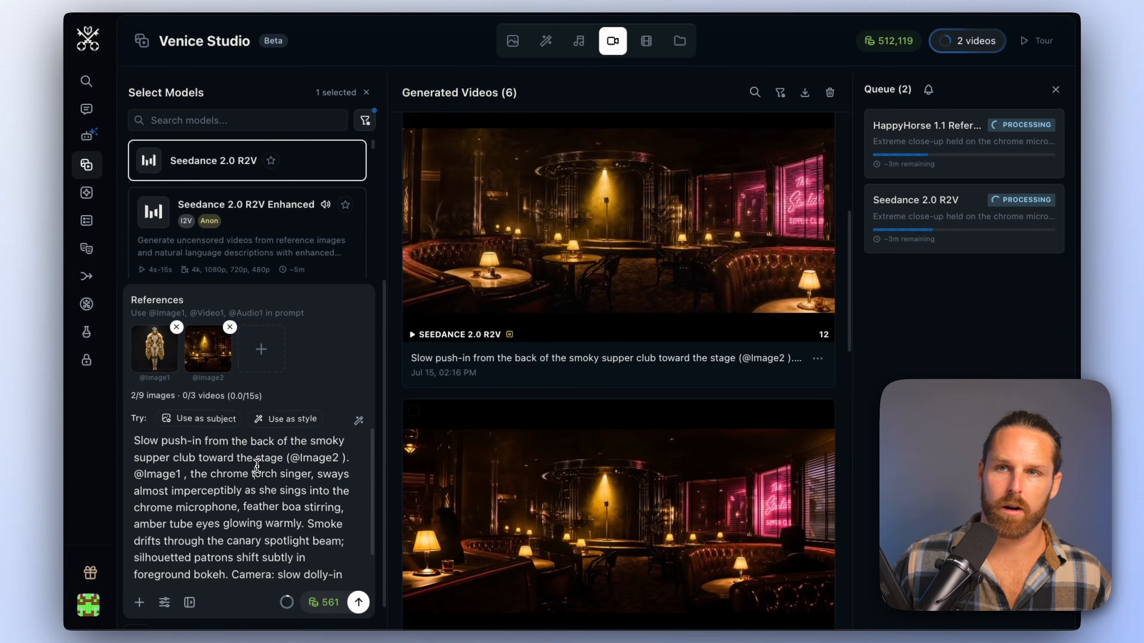
pyautogui.click(190, 603)
# Insert "Her lips move like a human's as she sings the song--humanoid robot singer." before the smoke sentence in the prompt
pyautogui.click(580, 318)
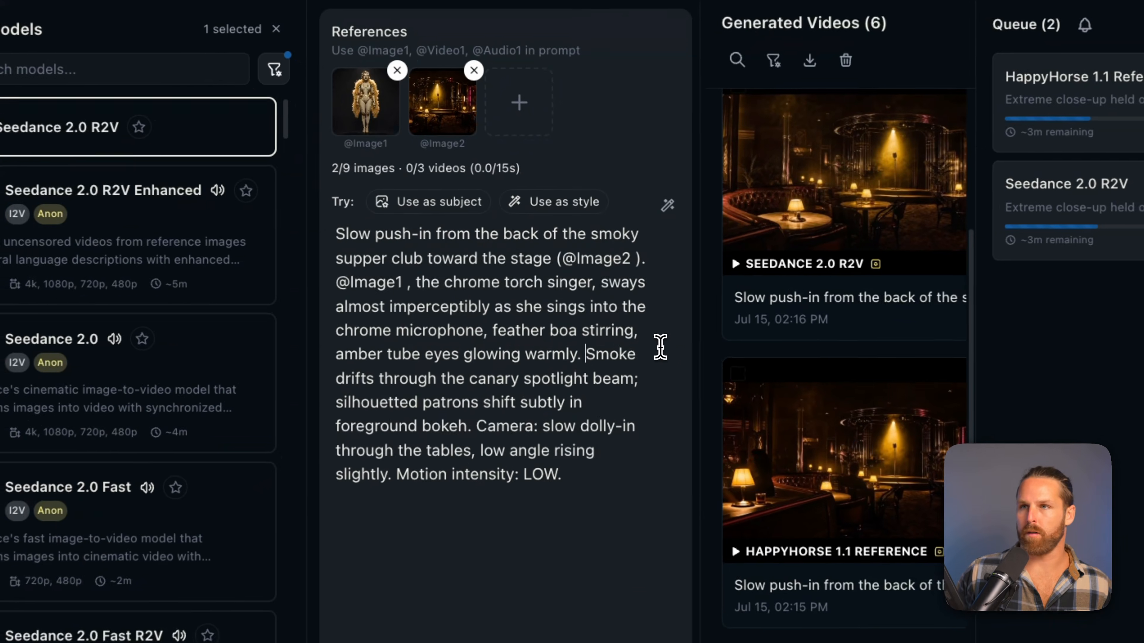
pyautogui.write('Her lips move like a hu')
pyautogui.write('The club in @')
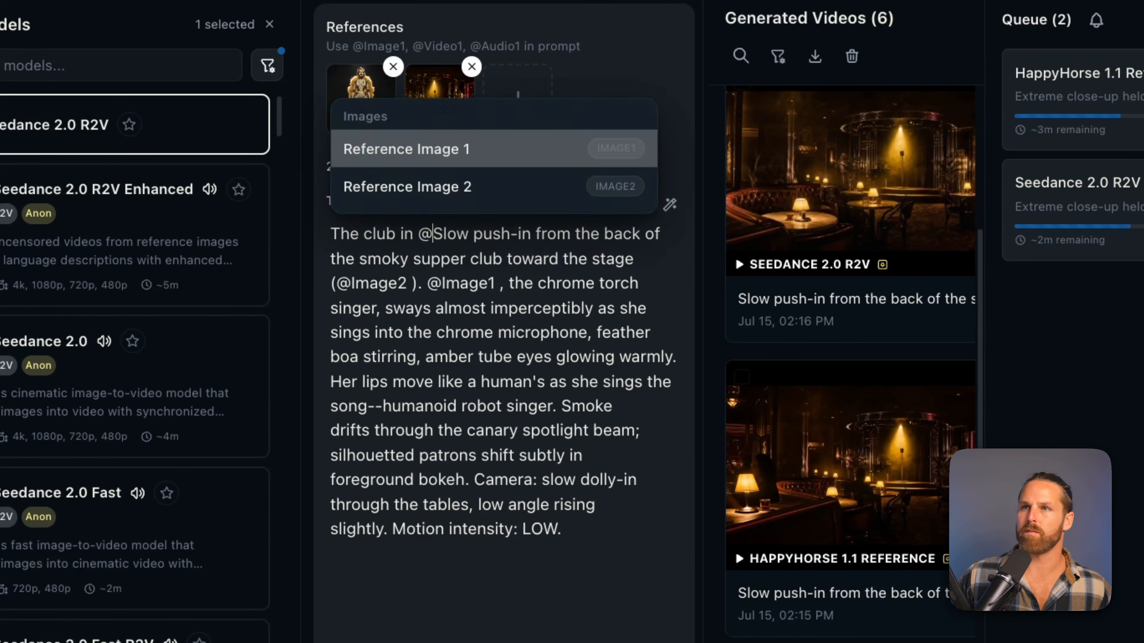
pyautogui.press('Down')
pyautogui.press('Return')
pyautogui.write('is full of')
pyautogui.write('people enjoying themselves, drinking, smoking, watching the show.')
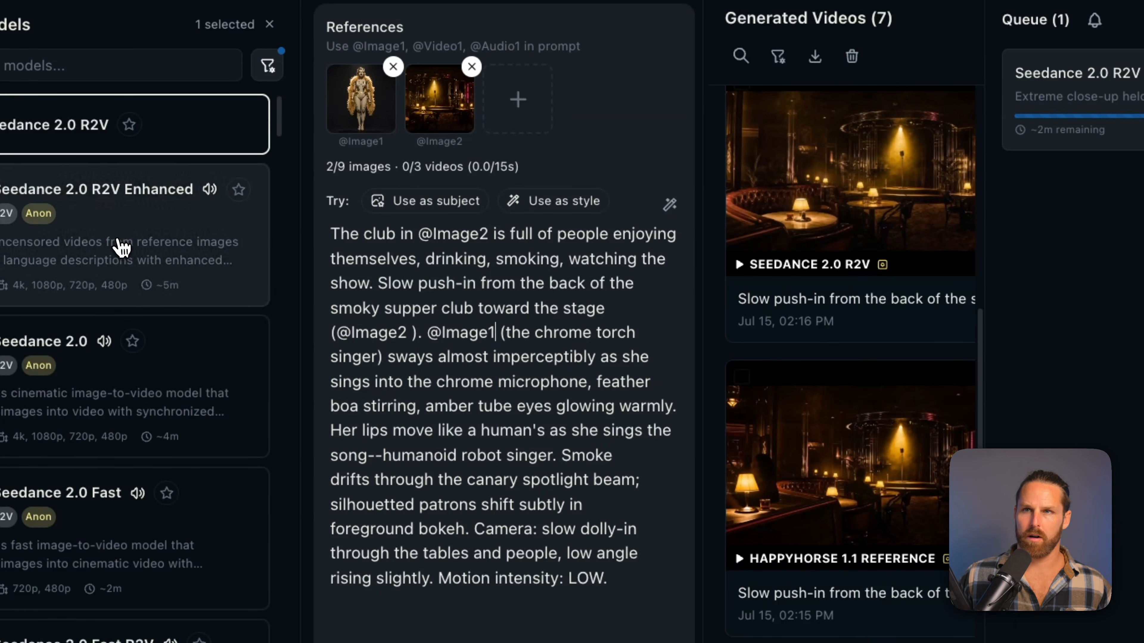
# Add Seedance 2.0 R2V Enhanced to the model selection and generate the revised crowded supper club shot
pyautogui.click(120, 248)
pyautogui.scroll(-1, 149, 451)
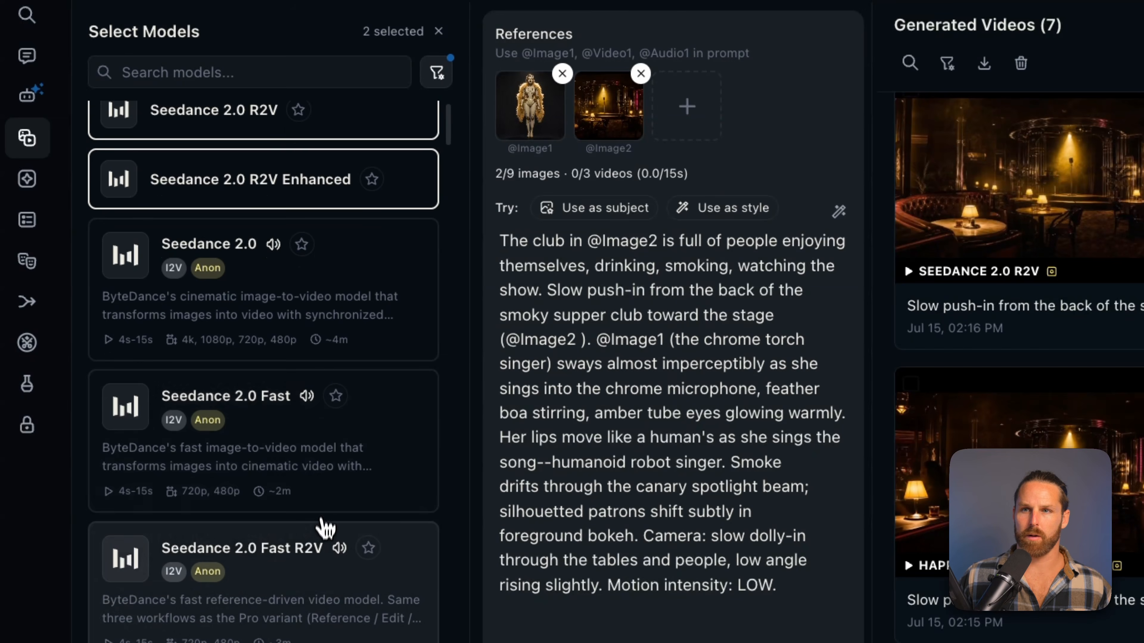
pyautogui.scroll(-1, 320, 585)
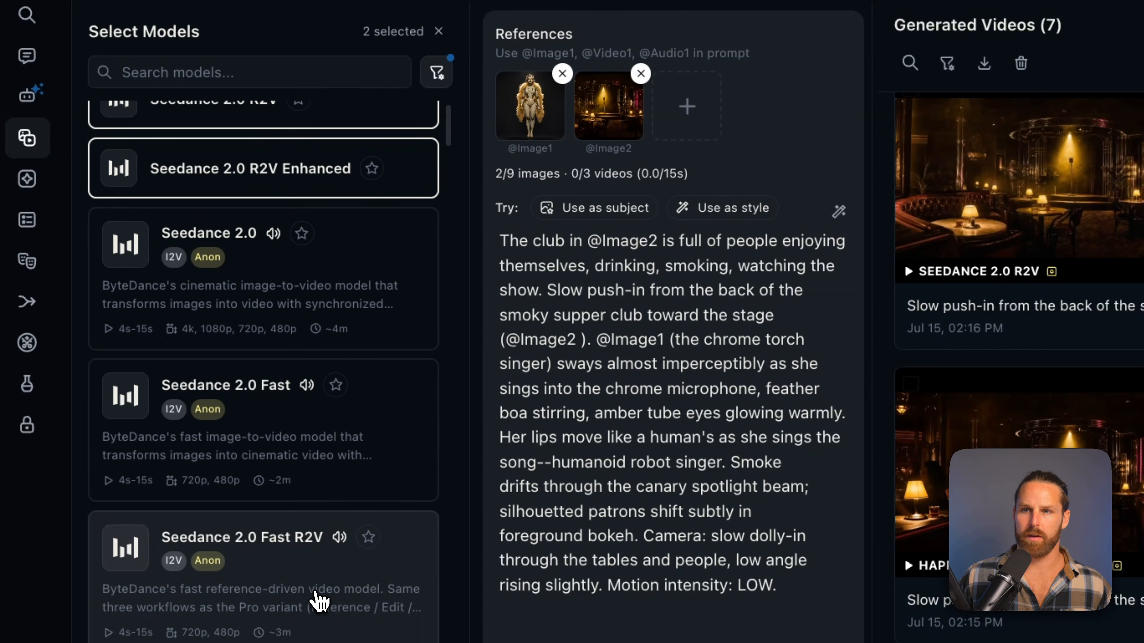
pyautogui.scroll(1, 320, 604)
pyautogui.click(645, 604)
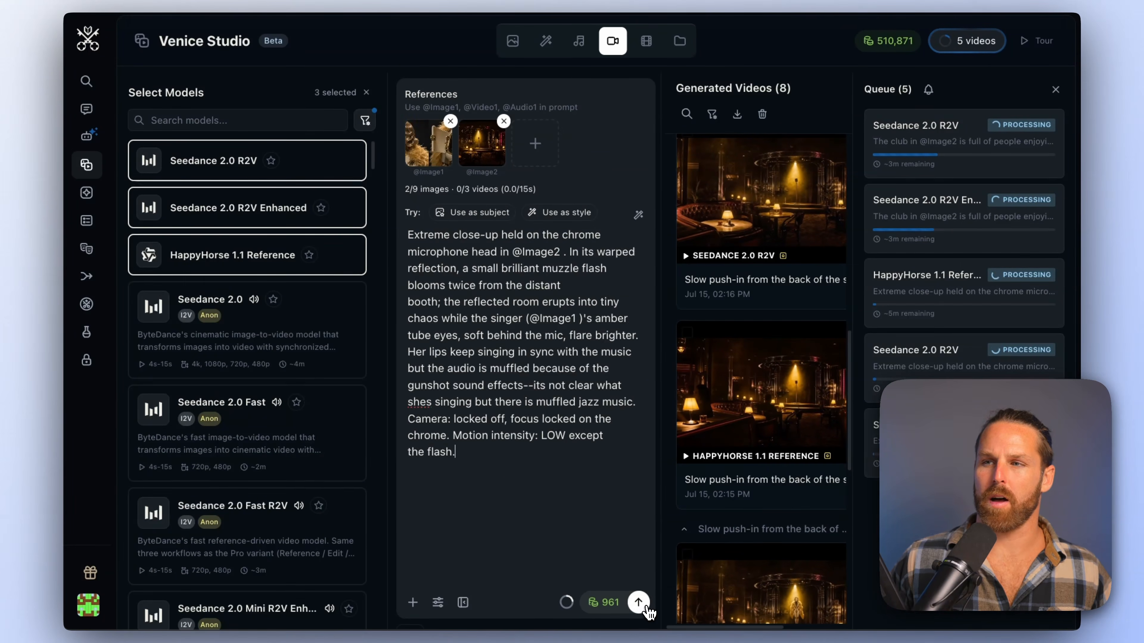
pyautogui.click(639, 603)
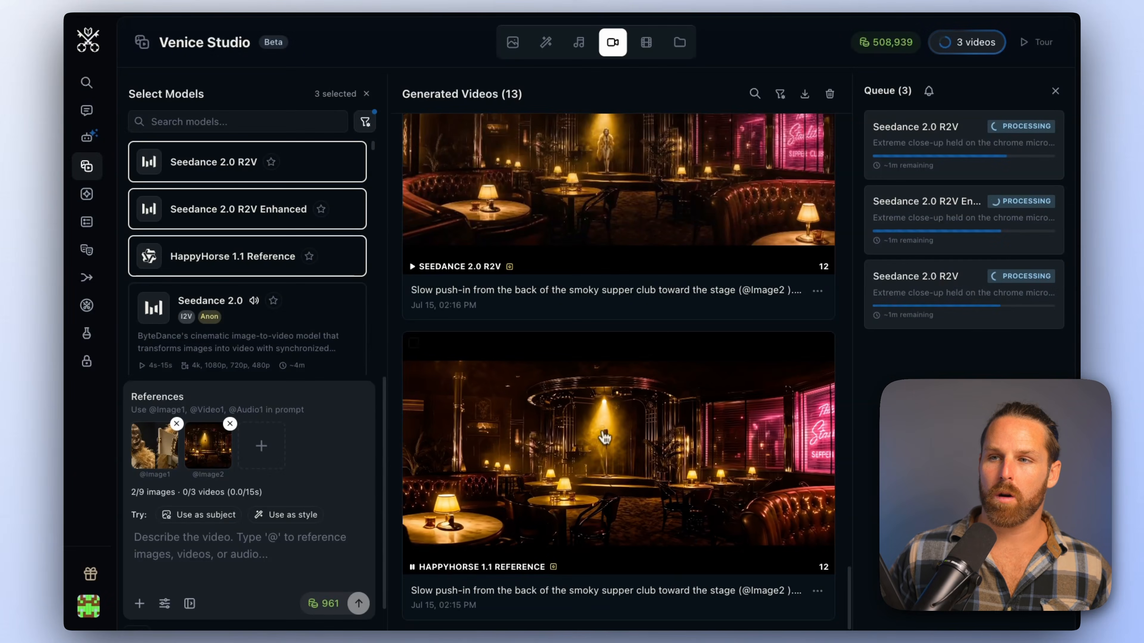
# Preview the 12s HappyHorse 1.1 Reference supper club video and delete it
pyautogui.click(605, 437)
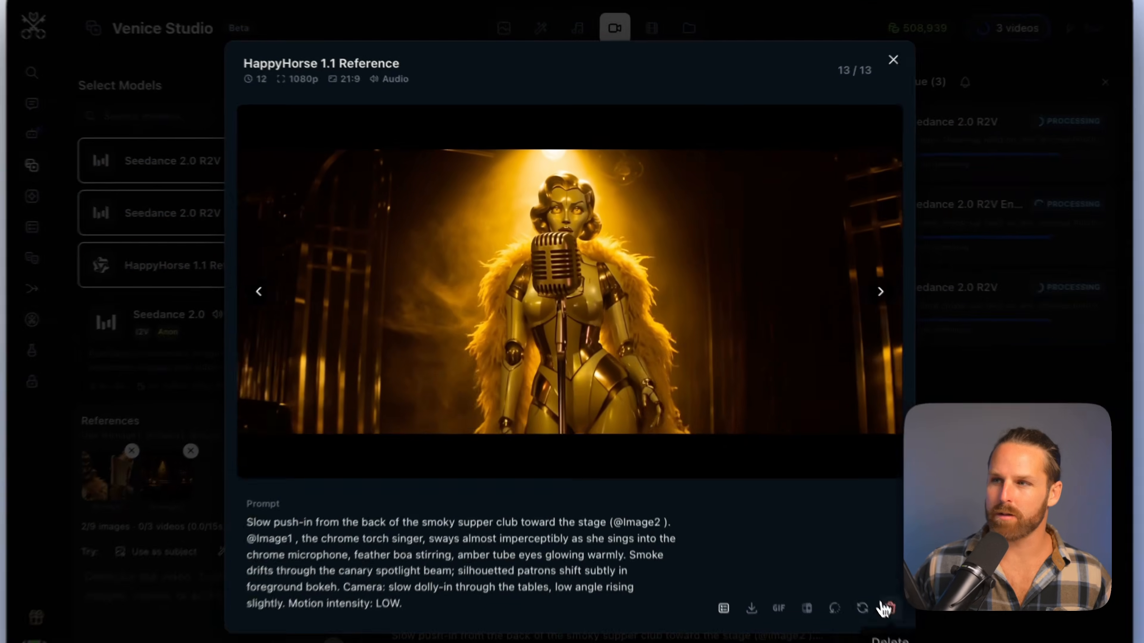
pyautogui.click(880, 607)
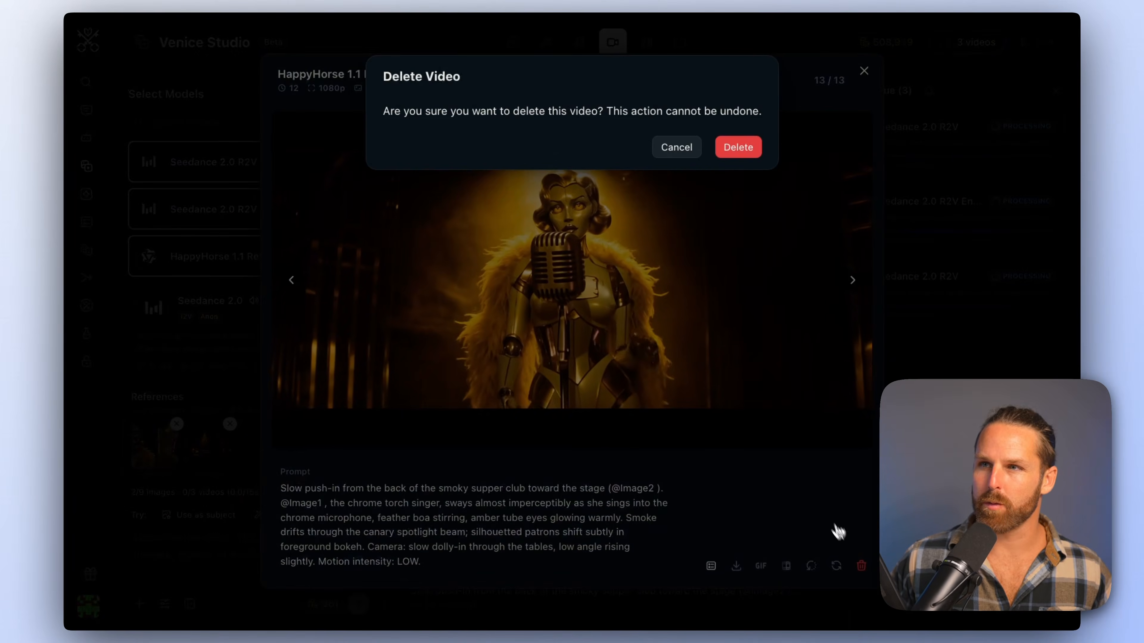
pyautogui.click(729, 151)
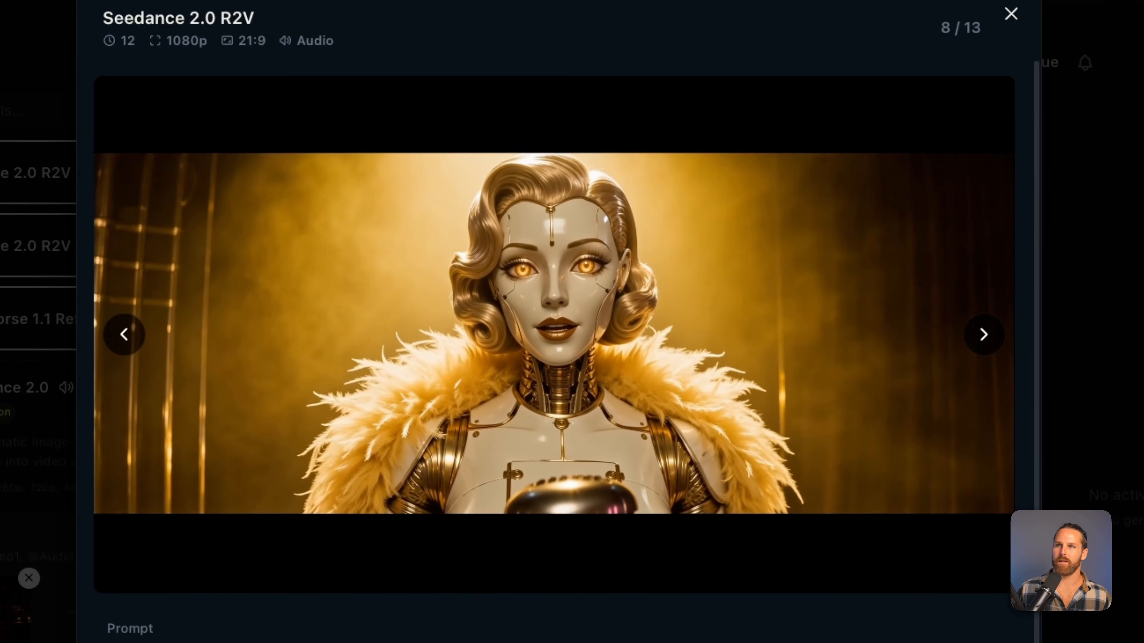
# Preview the crowded supper club video and the HappyHorse 1.1 Reference microphone close-up, rewinding the latter to its start
pyautogui.press('Escape')
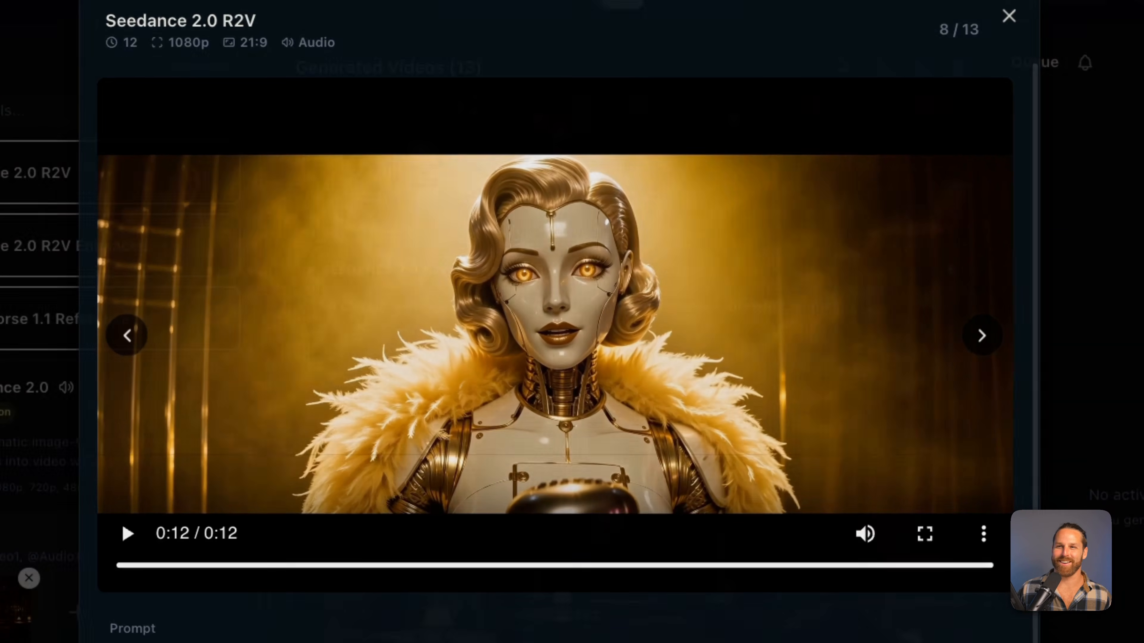
pyautogui.scroll(10, 612, 421)
pyautogui.click(560, 417)
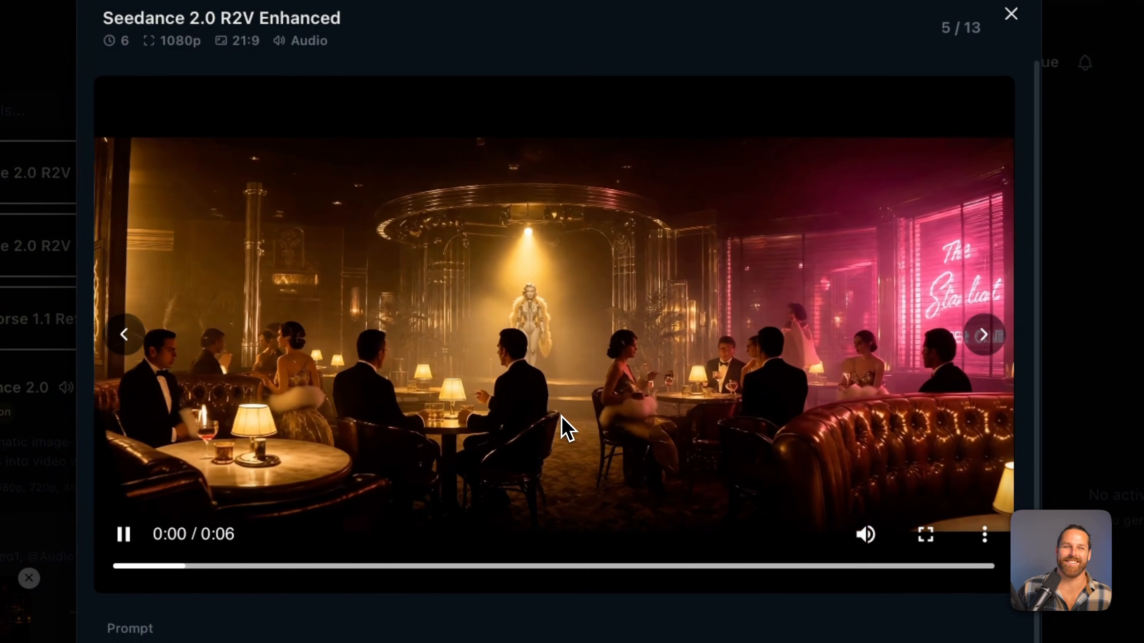
pyautogui.click(984, 334)
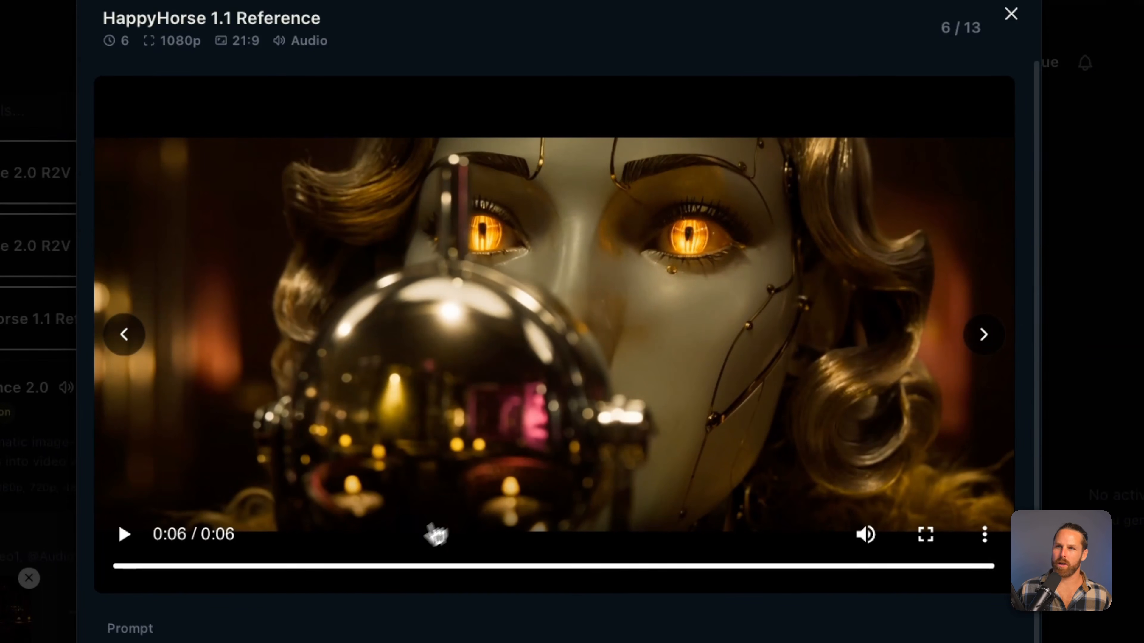
pyautogui.moveTo(305, 567); pyautogui.dragTo(121, 567)
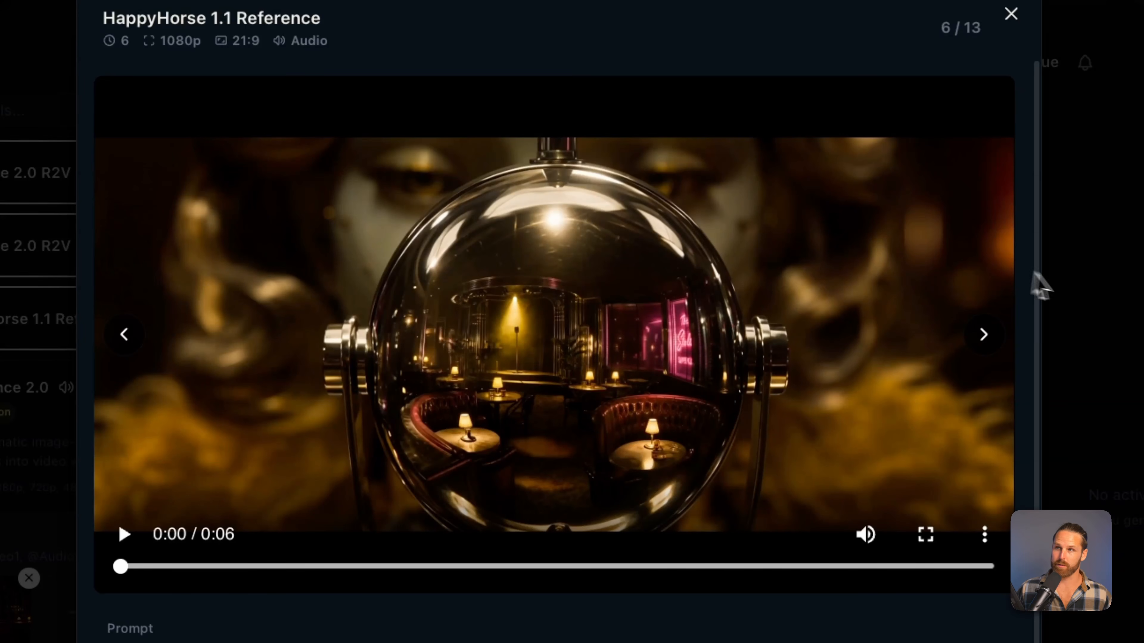
pyautogui.click(1080, 387)
pyautogui.scroll(6, 676, 428)
pyautogui.click(239, 543)
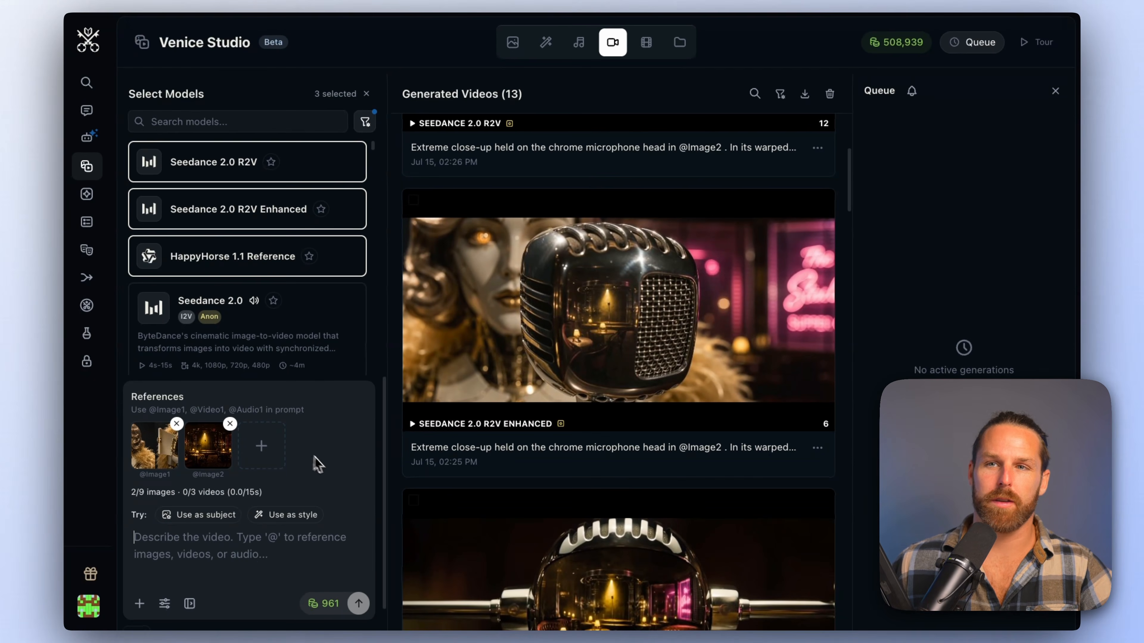
pyautogui.click(189, 604)
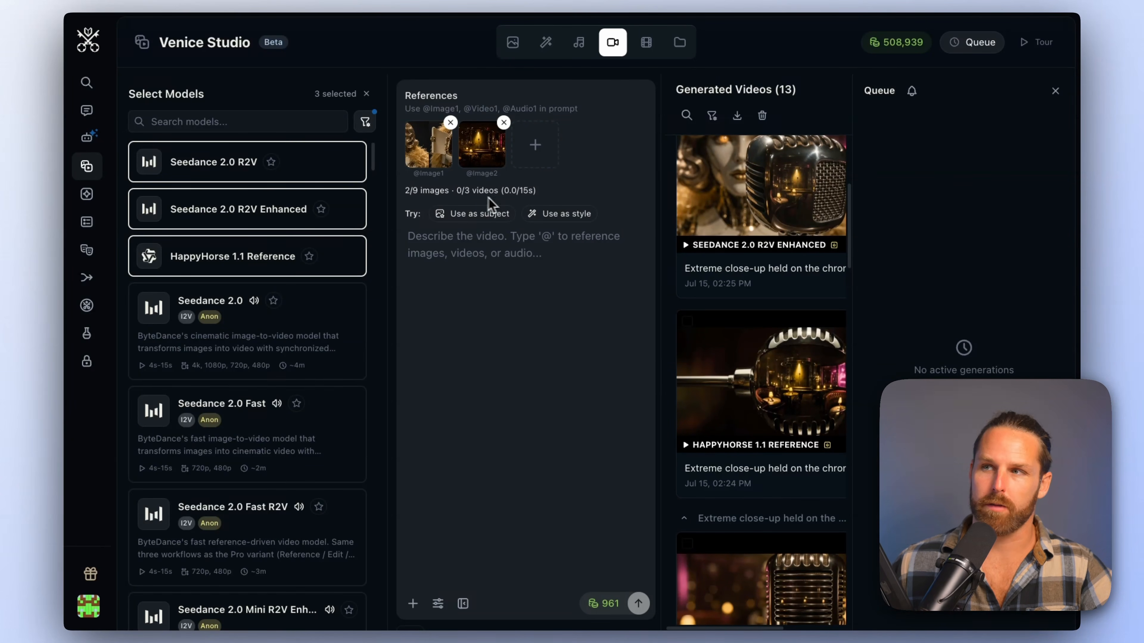
pyautogui.click(463, 603)
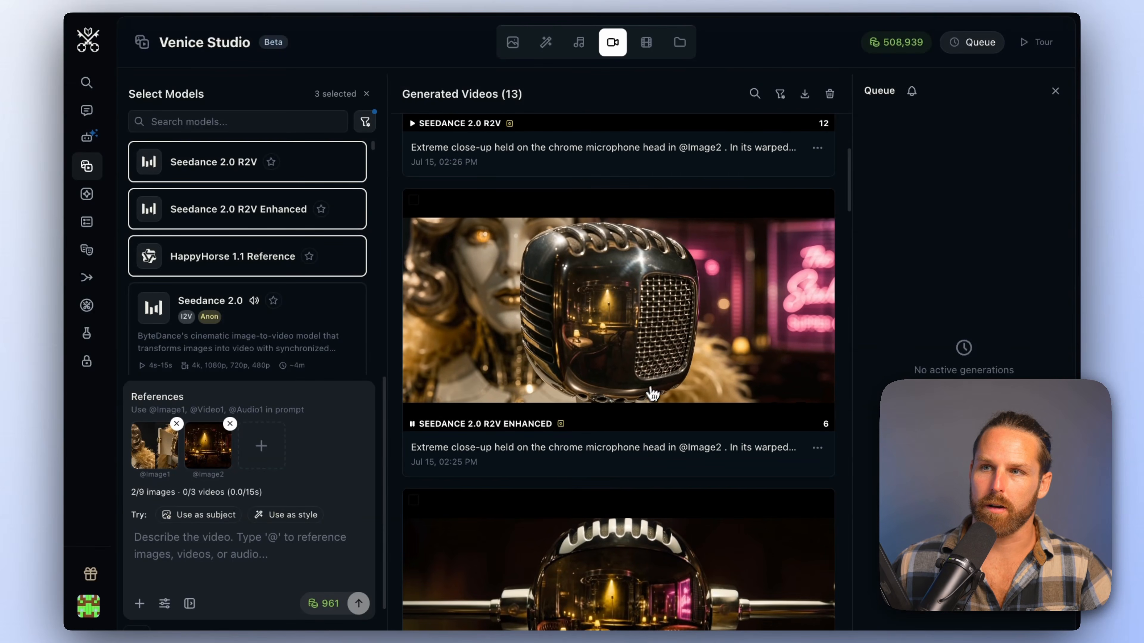
# Examine the microphone close-up takes in the gallery and preview a 6s version
pyautogui.scroll(-10, 653, 387)
pyautogui.scroll(6, 669, 371)
pyautogui.scroll(-4, 702, 315)
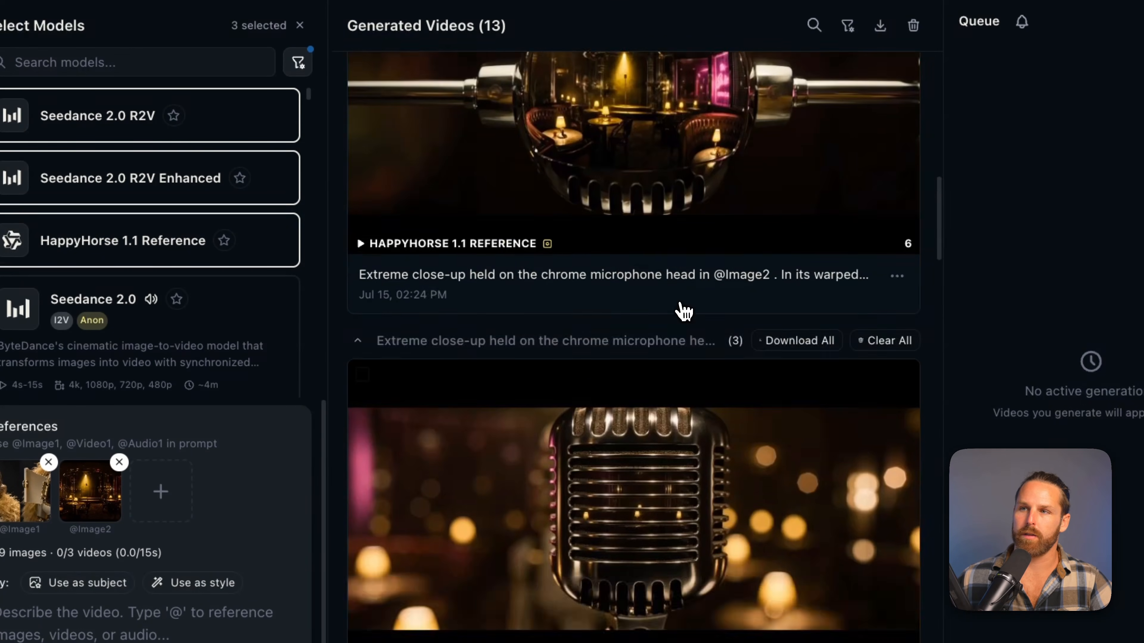
pyautogui.scroll(6, 681, 316)
pyautogui.click(682, 360)
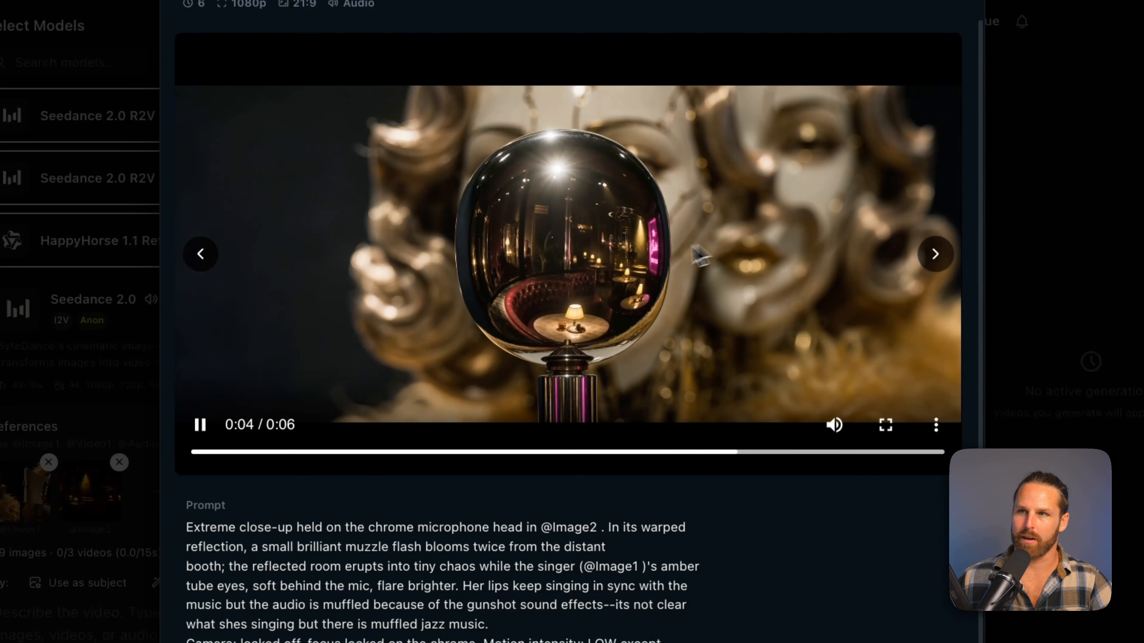
pyautogui.click(1100, 155)
pyautogui.scroll(-10, 582, 270)
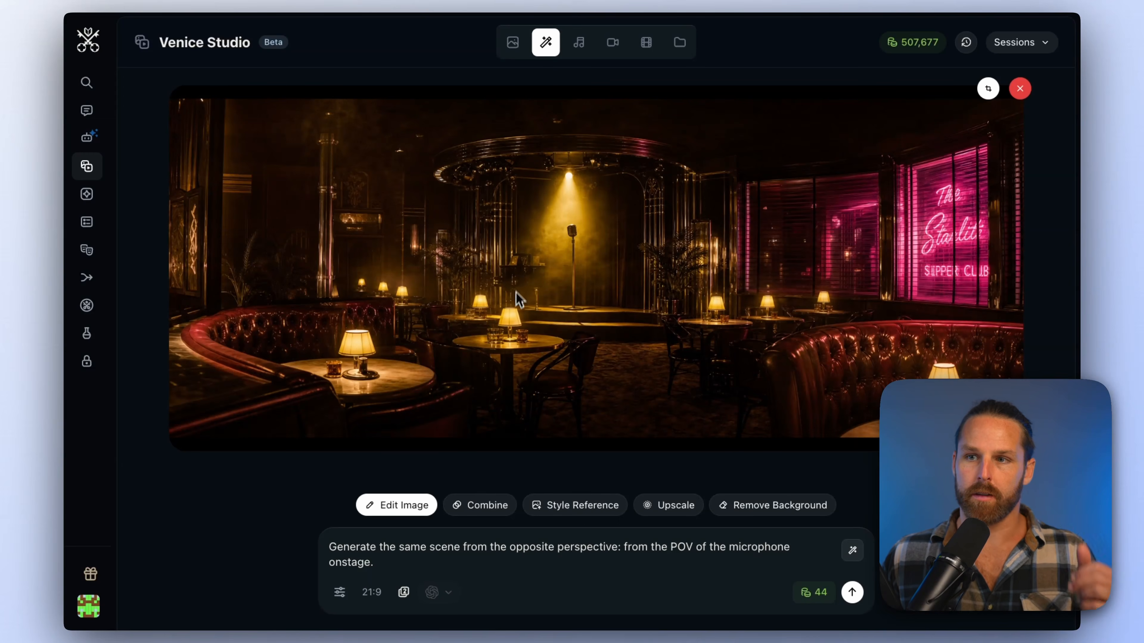
# Add two more image variations, generate the supper club scene from the onstage microphone's POV, and view the second result
pyautogui.click(404, 592)
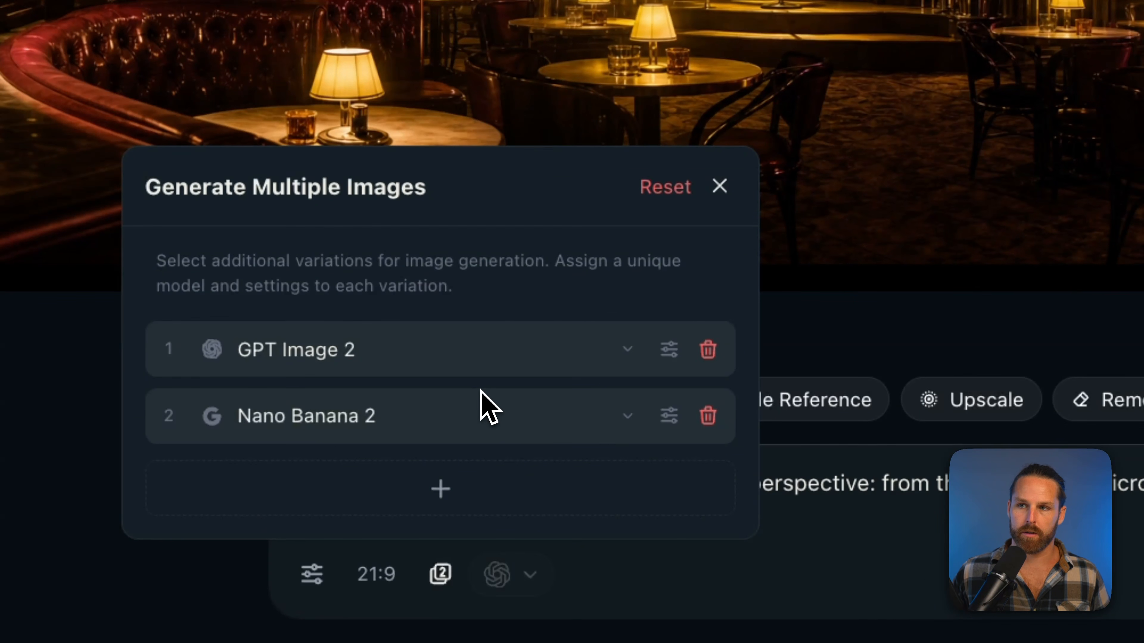
pyautogui.click(467, 490)
pyautogui.click(467, 503)
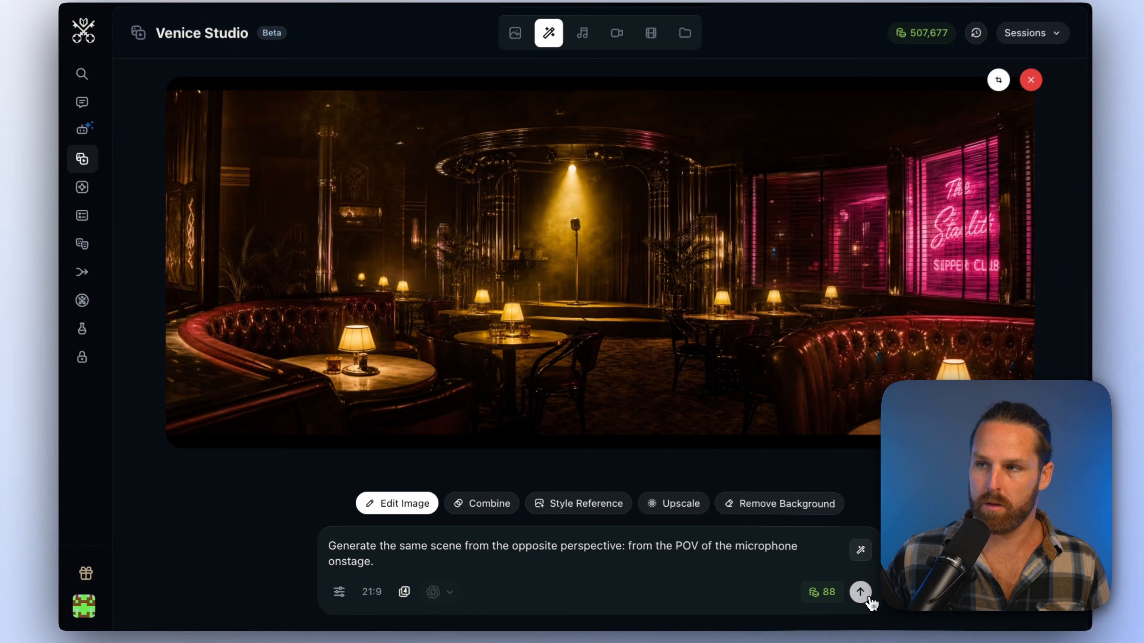
pyautogui.click(852, 592)
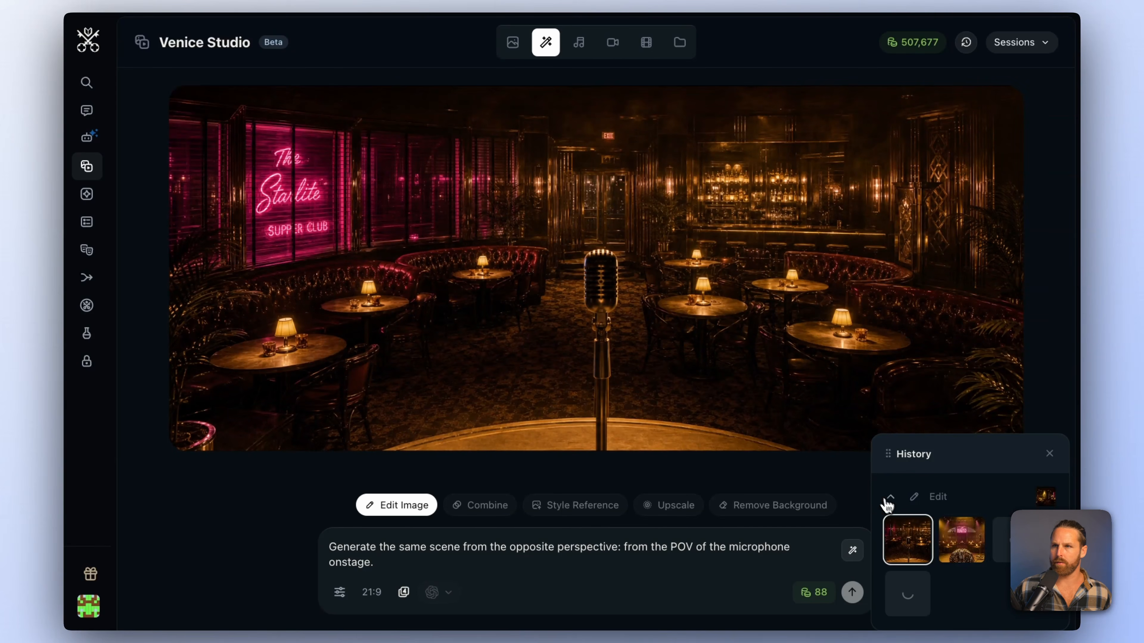
pyautogui.click(957, 552)
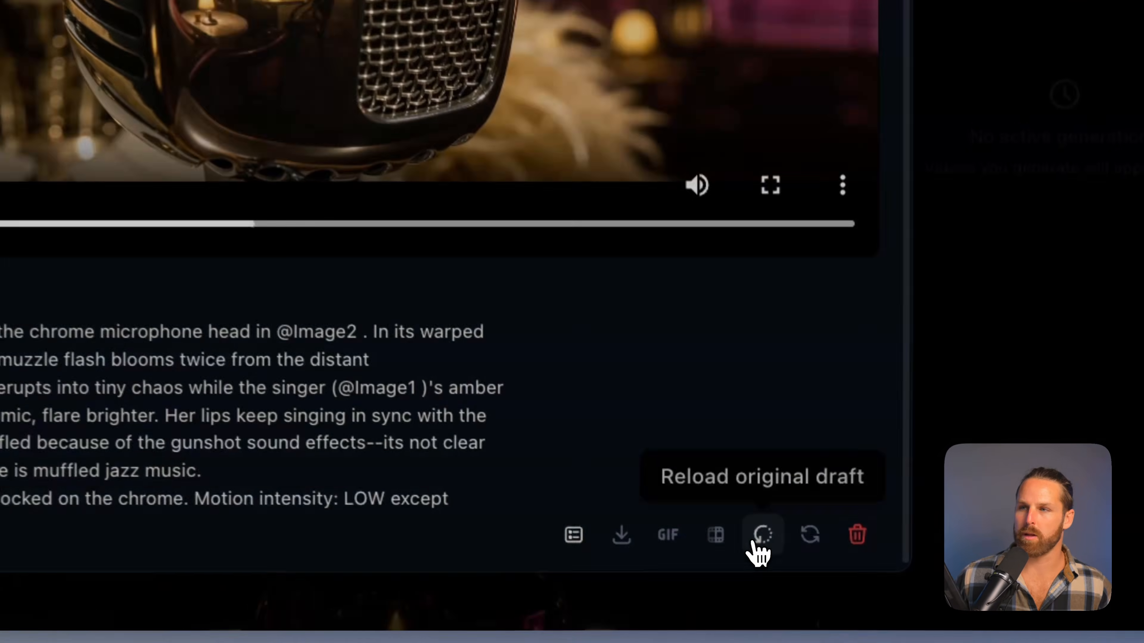
# Reload the original draft of the 6s Seedance 2.0 R2V Enhanced microphone close-up
pyautogui.click(805, 580)
pyautogui.click(842, 200)
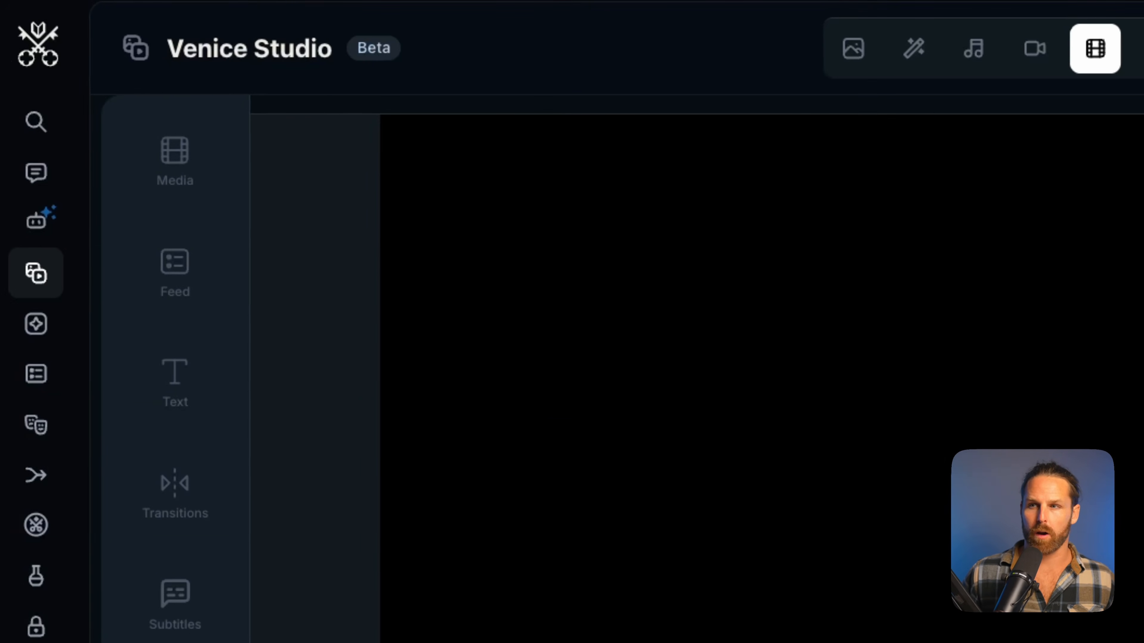
# Filter the movie editor's media library to videos, add the robot singer microphone-grille clip to the timeline, and place the playhead near 3 seconds
pyautogui.click(204, 155)
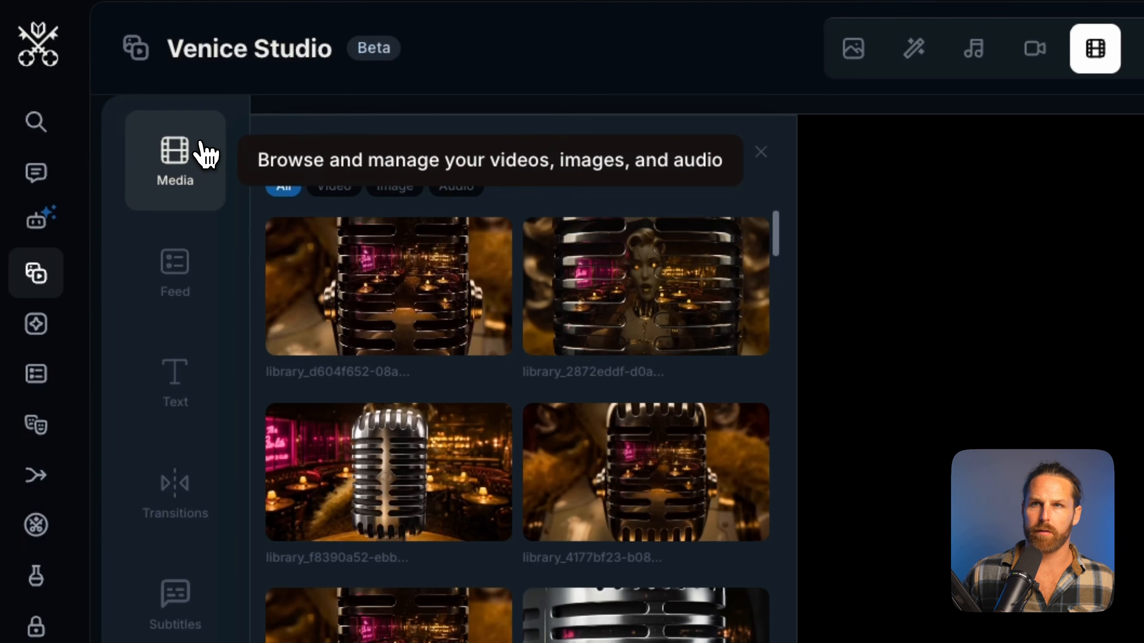
pyautogui.scroll(-10, 592, 387)
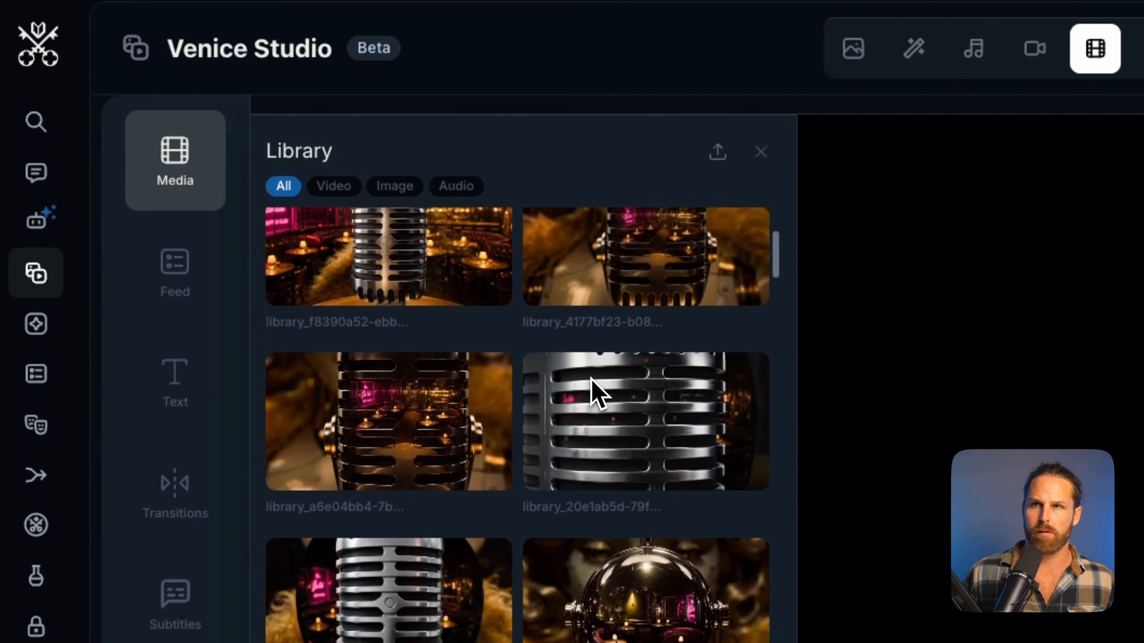
pyautogui.click(338, 194)
pyautogui.scroll(-4, 510, 434)
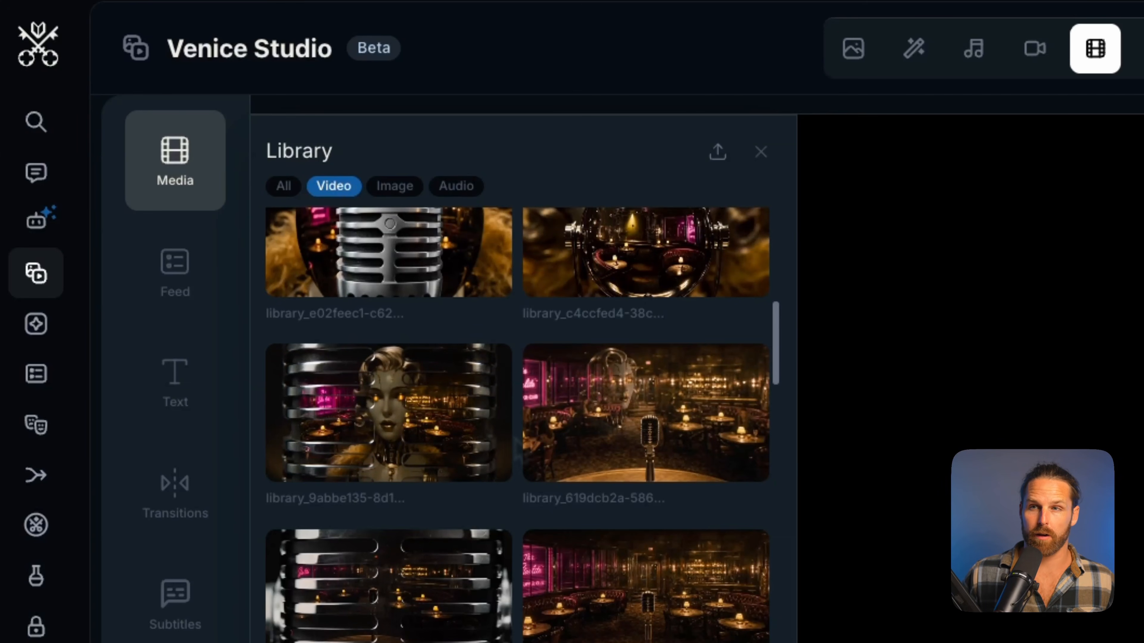
pyautogui.scroll(-1, 557, 519)
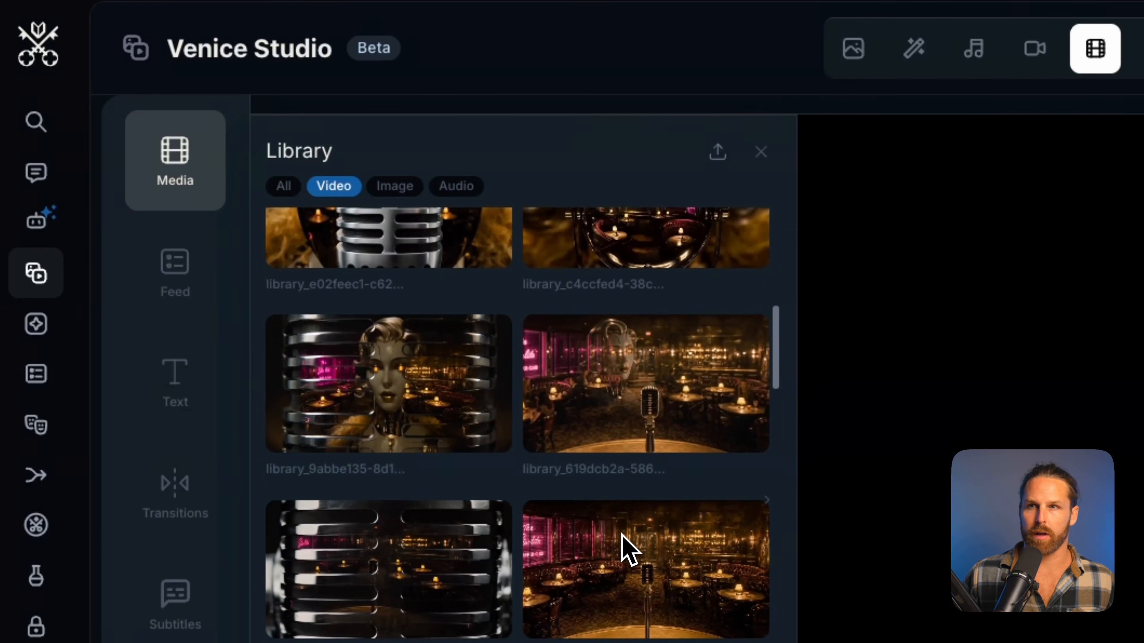
pyautogui.moveTo(416, 383); pyautogui.dragTo(366, 561)
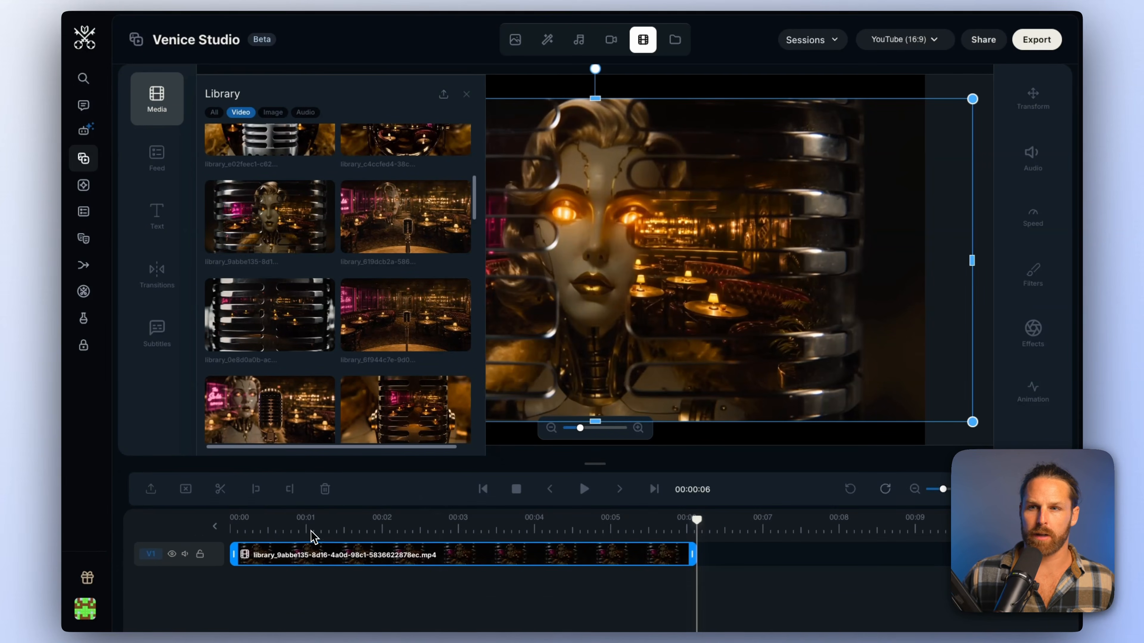
pyautogui.click(455, 523)
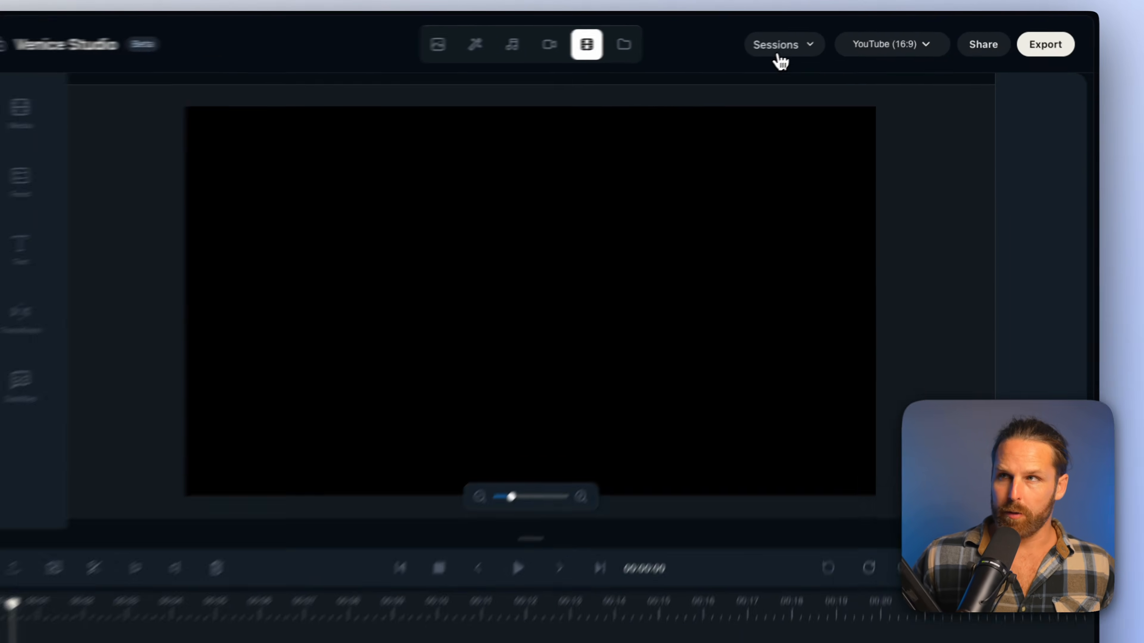
# Look over the editor's saved sessions, output format options and the timeline of assembled shots
pyautogui.click(812, 39)
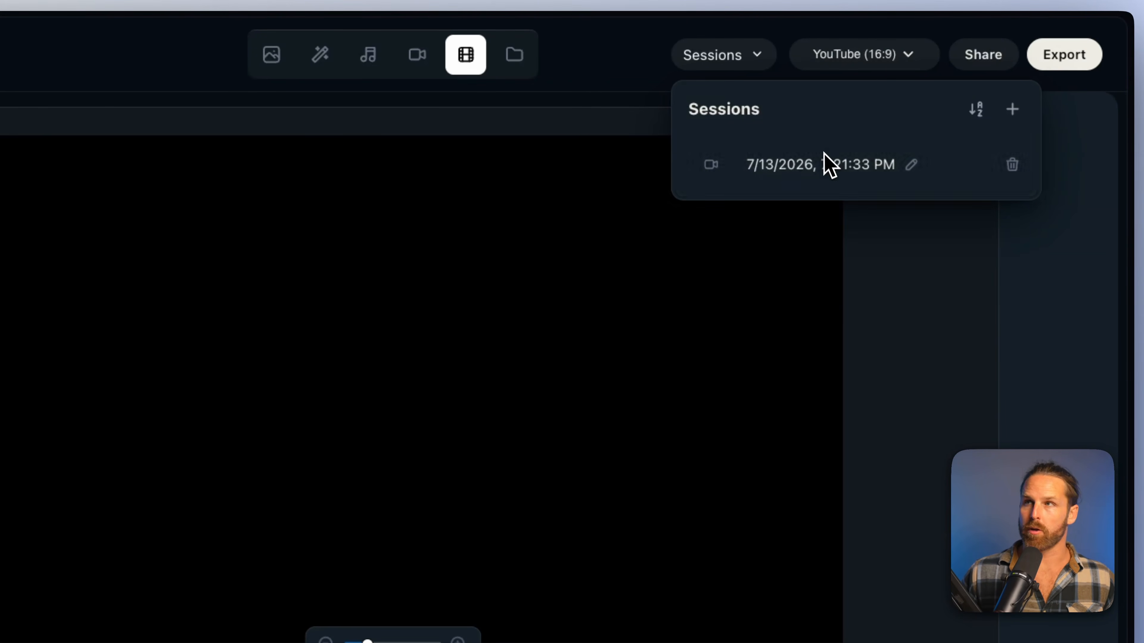
pyautogui.click(863, 54)
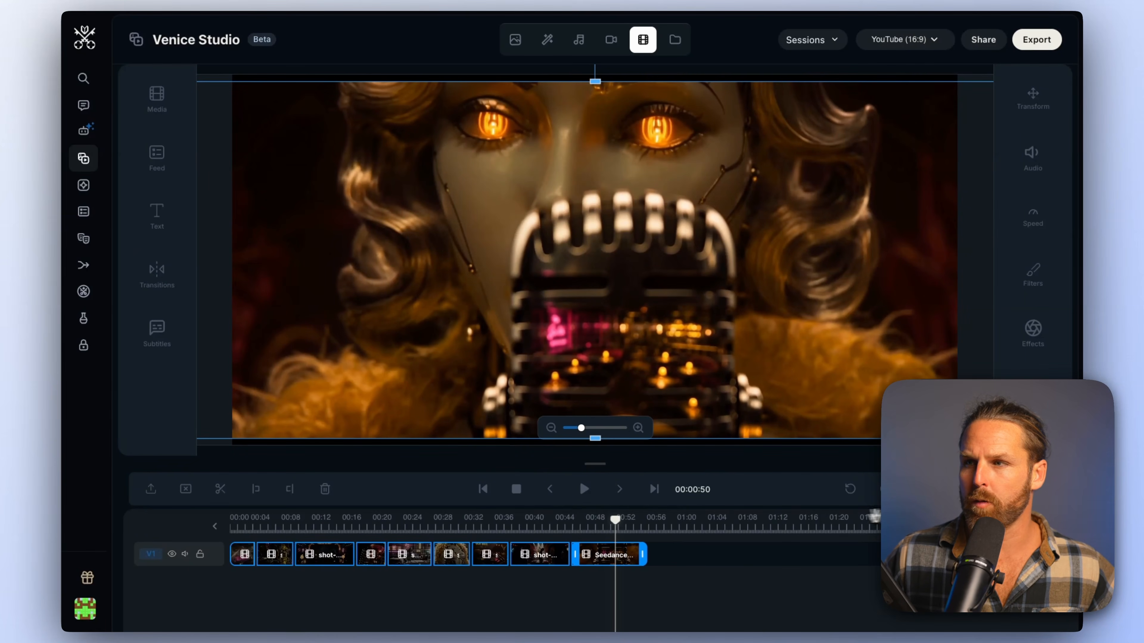
pyautogui.click(990, 489)
pyautogui.hscroll(-20, 771, 569)
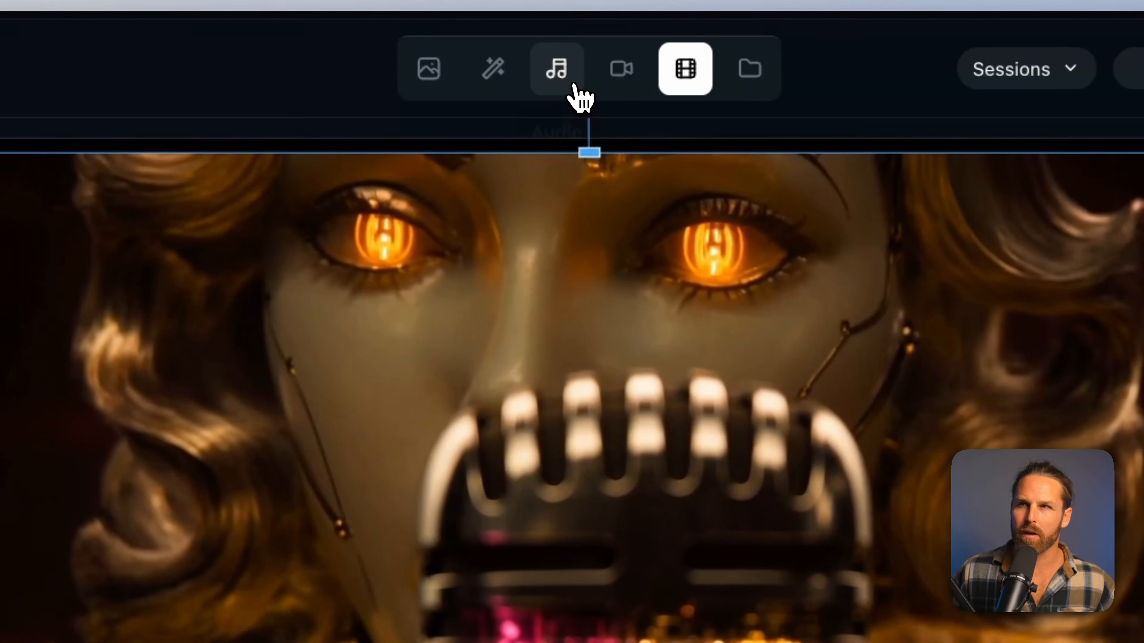
# Enter the 1950s film-noir score prompt for music generation and choose the Instrumental genre style
pyautogui.click(575, 86)
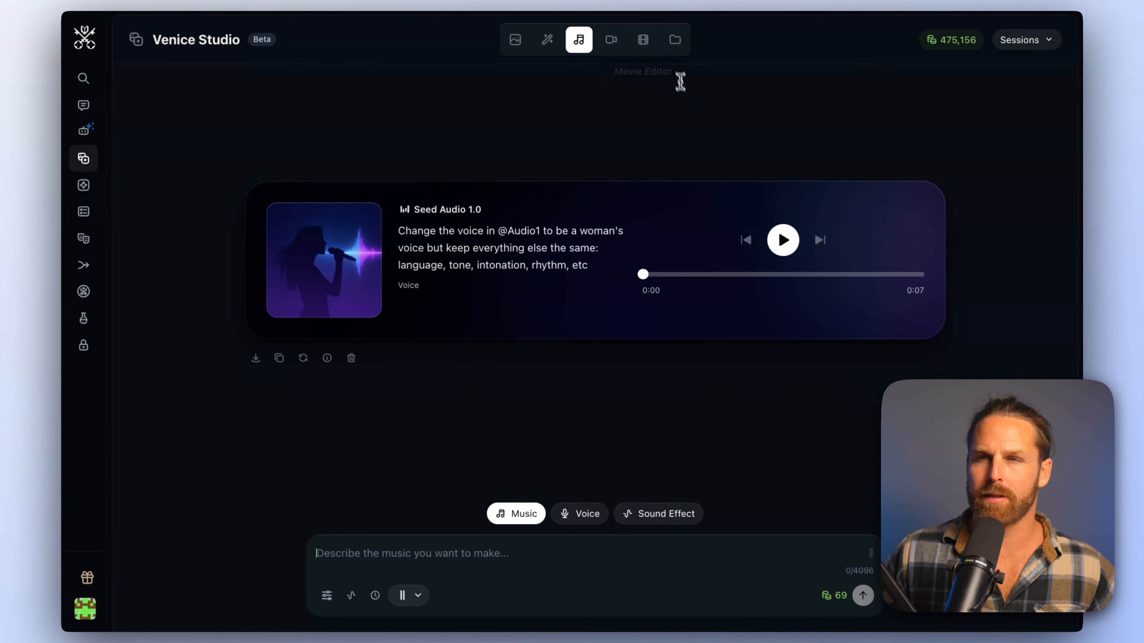
pyautogui.write('1950s film-noir score, slow-burn and smoky: a lonely muted trumpet melody over sparse upright bass, brushed drums, and low tremolo strings. Torch-song mood, late-night supper club after closing. Builds twice — a dissonant brass stinger at the murder, a colder string swell for the betrayal — then resolves into a tender solo piano-and-trumpet coda that ends on one sustained, unresolved minor chord. Vintage analog warmth, mono-era room tone, tape hiss. No modern drums, no synthesizers.')
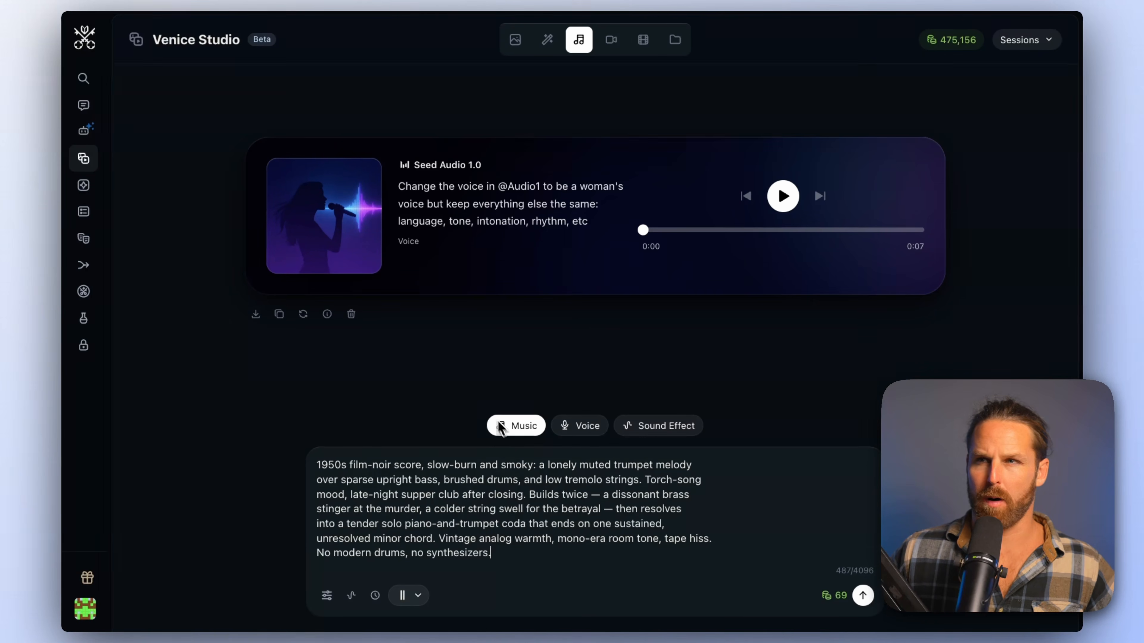
pyautogui.click(327, 595)
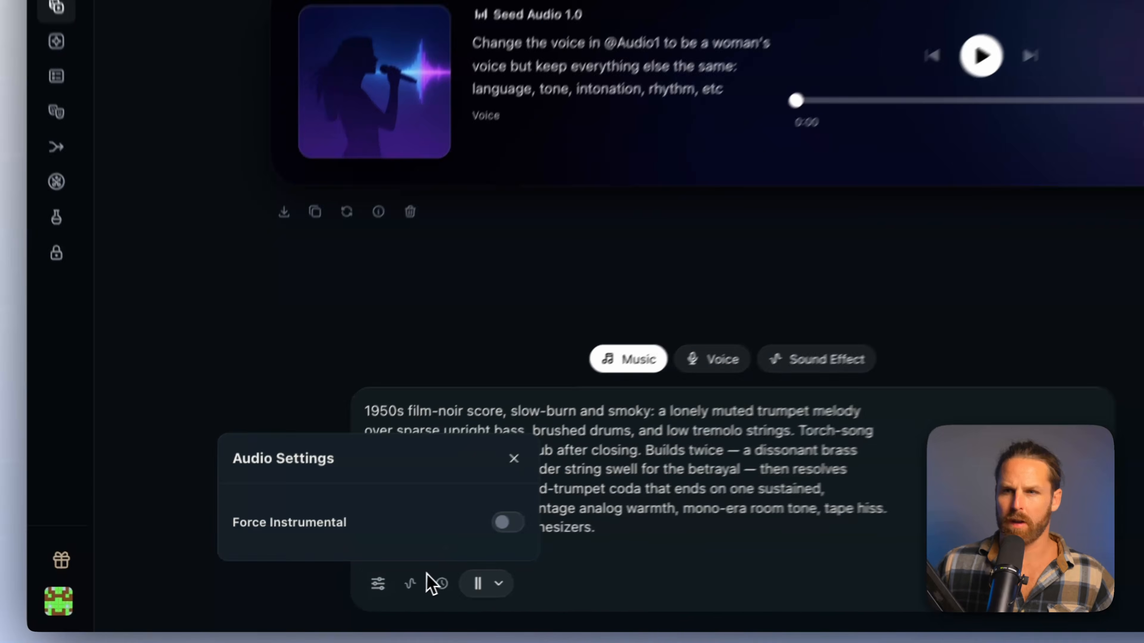
pyautogui.click(548, 509)
pyautogui.click(439, 581)
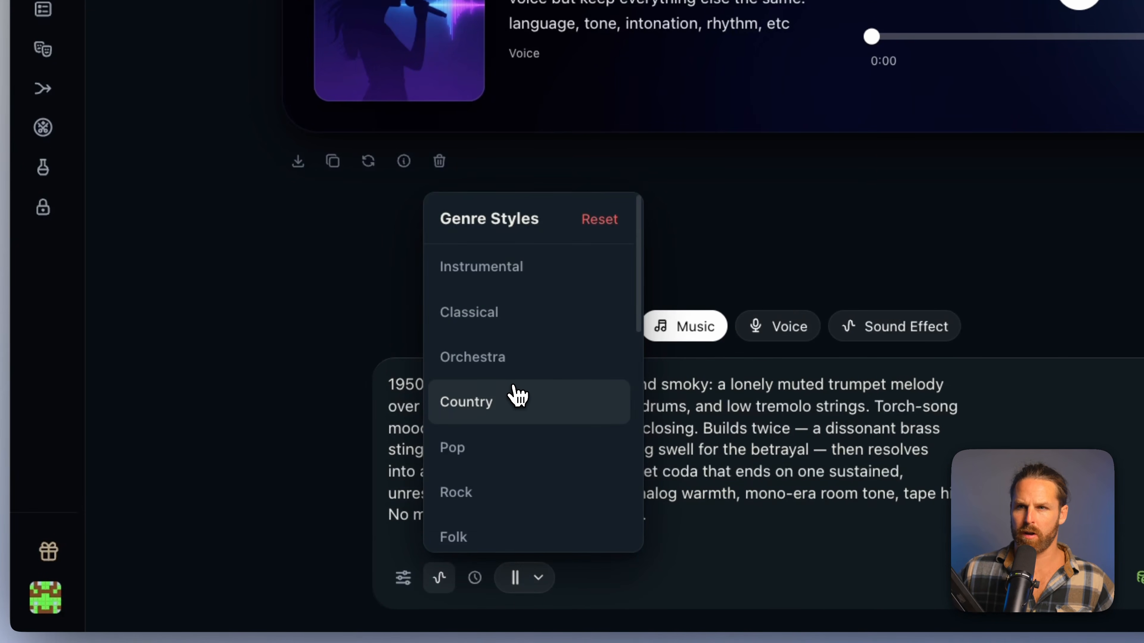
# Adjust the score's duration, review the available music models, and generate the track with ElevenLabs Music
pyautogui.click(474, 576)
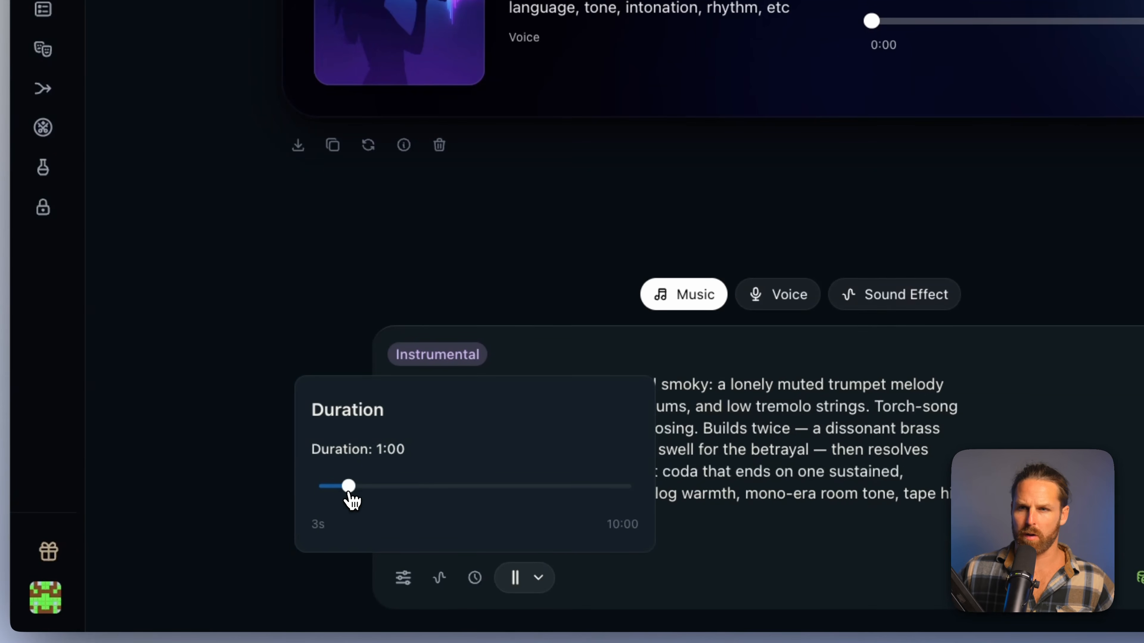
pyautogui.click(518, 577)
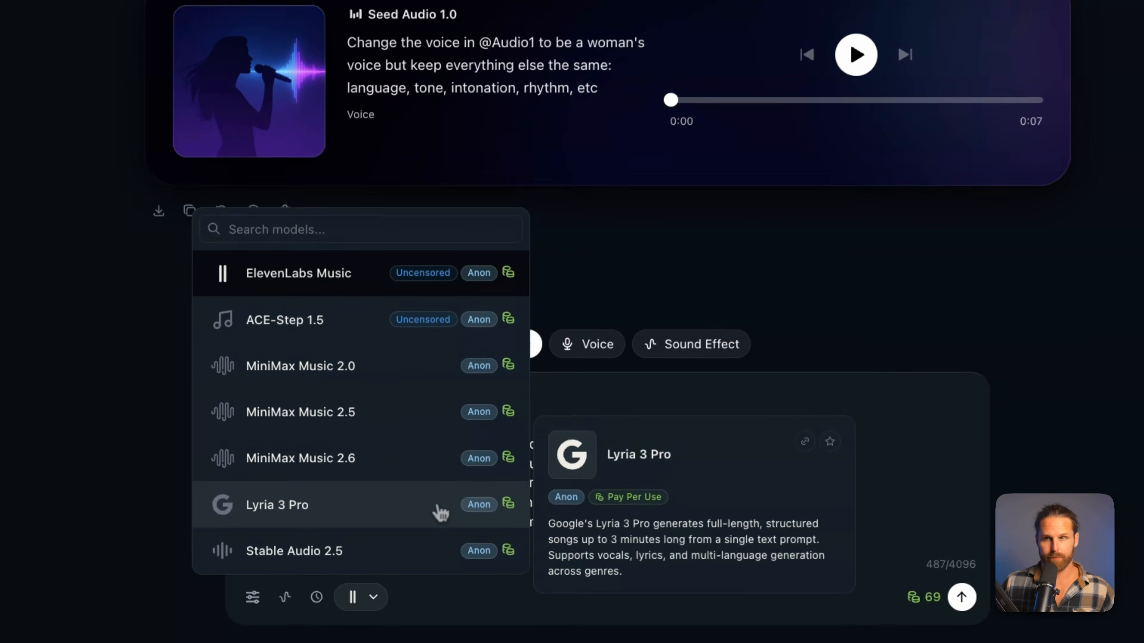
pyautogui.click(1048, 579)
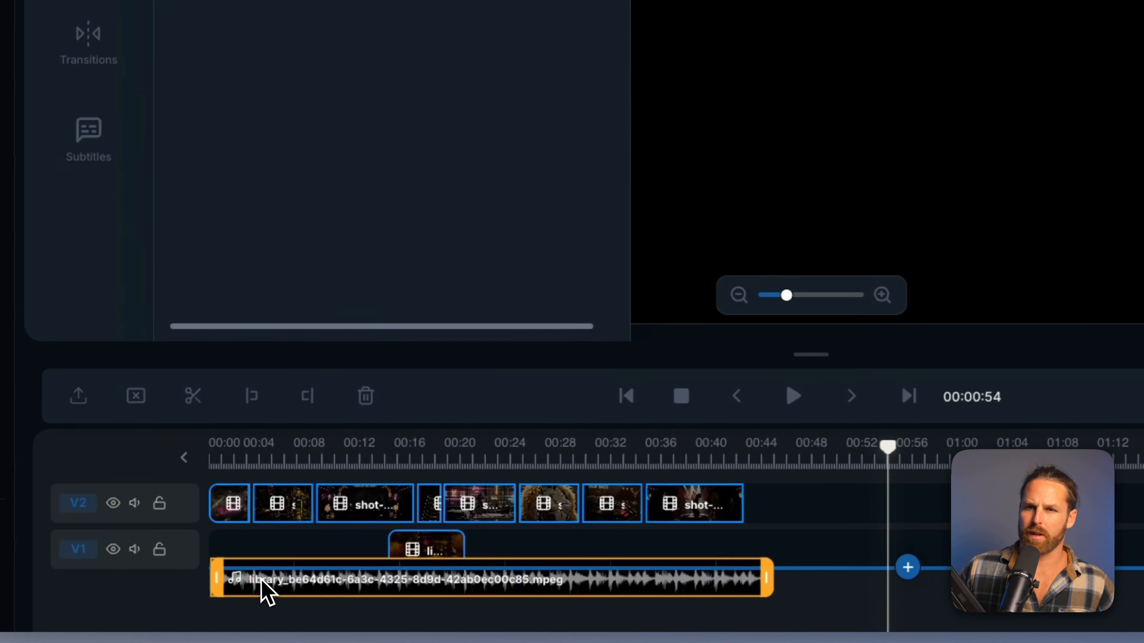
# Place the generated score on an audio track from the timeline's start and move the playhead to about 16 seconds
pyautogui.moveTo(257, 592); pyautogui.dragTo(257, 592)
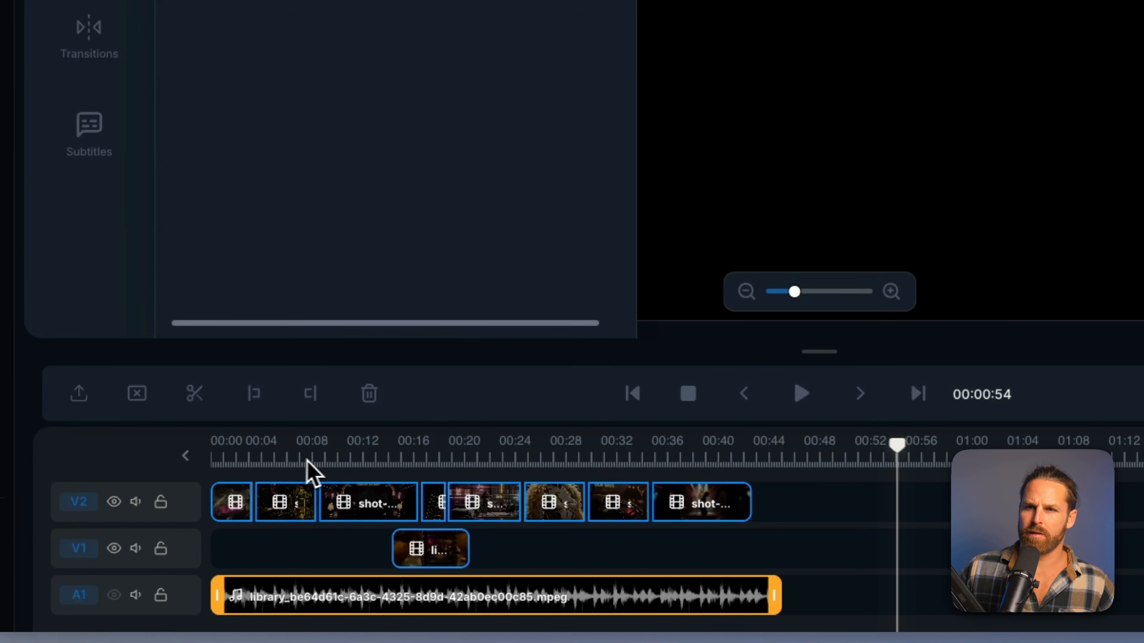
pyautogui.click(421, 454)
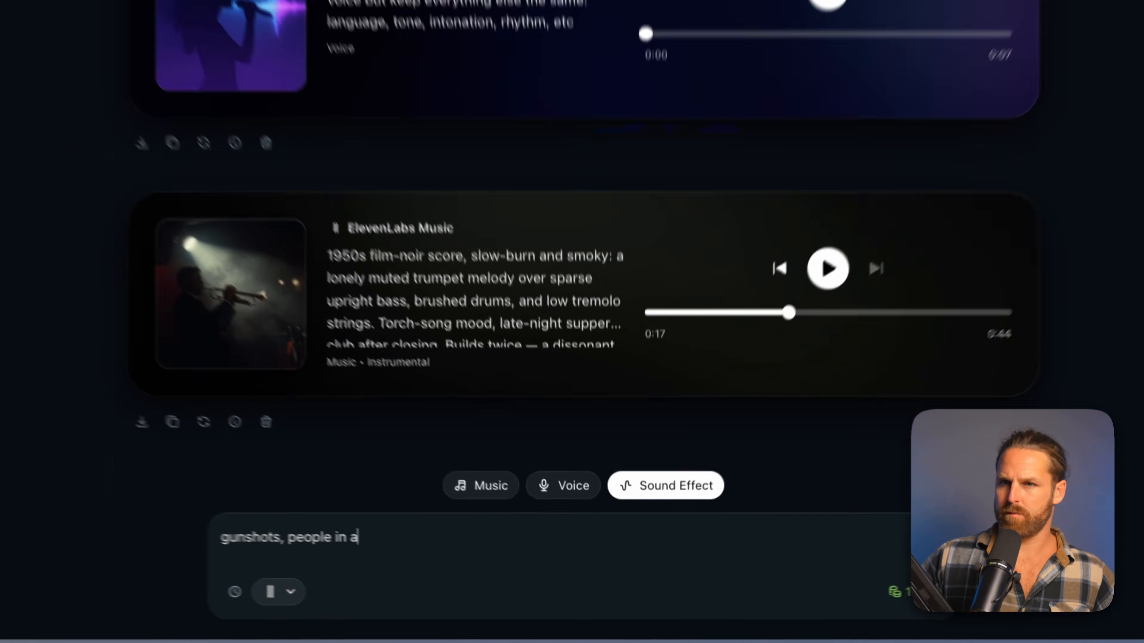
# Generate the sound effect "gunshots, people in a lounge screaming" and preview it briefly
pyautogui.write('loun')
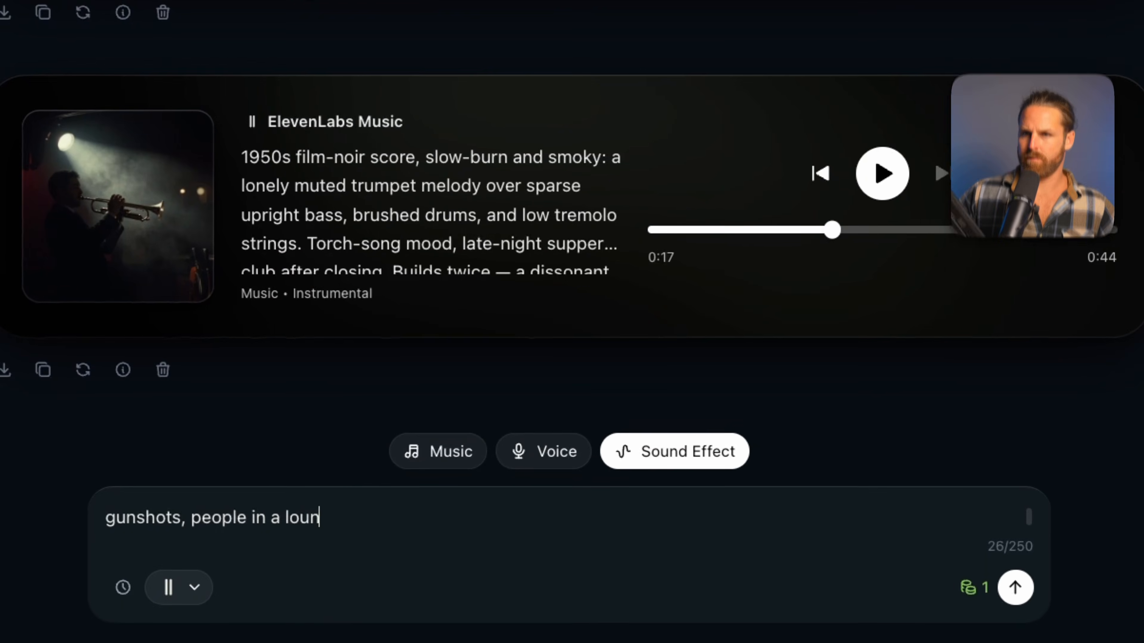
pyautogui.write('ge screaming')
pyautogui.click(1014, 587)
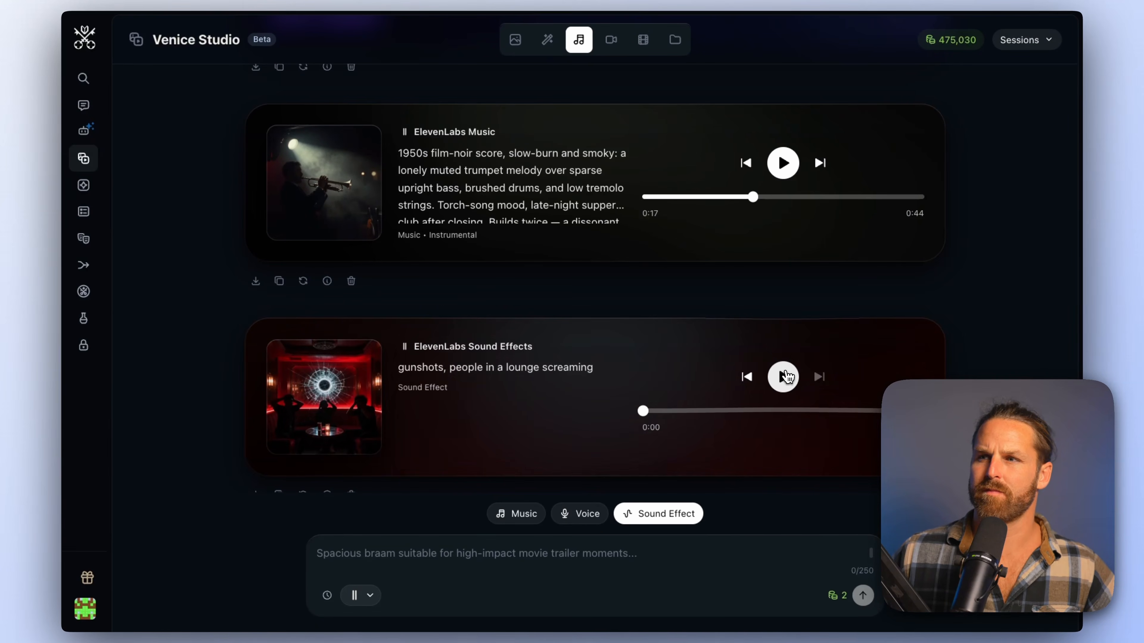
pyautogui.click(784, 375)
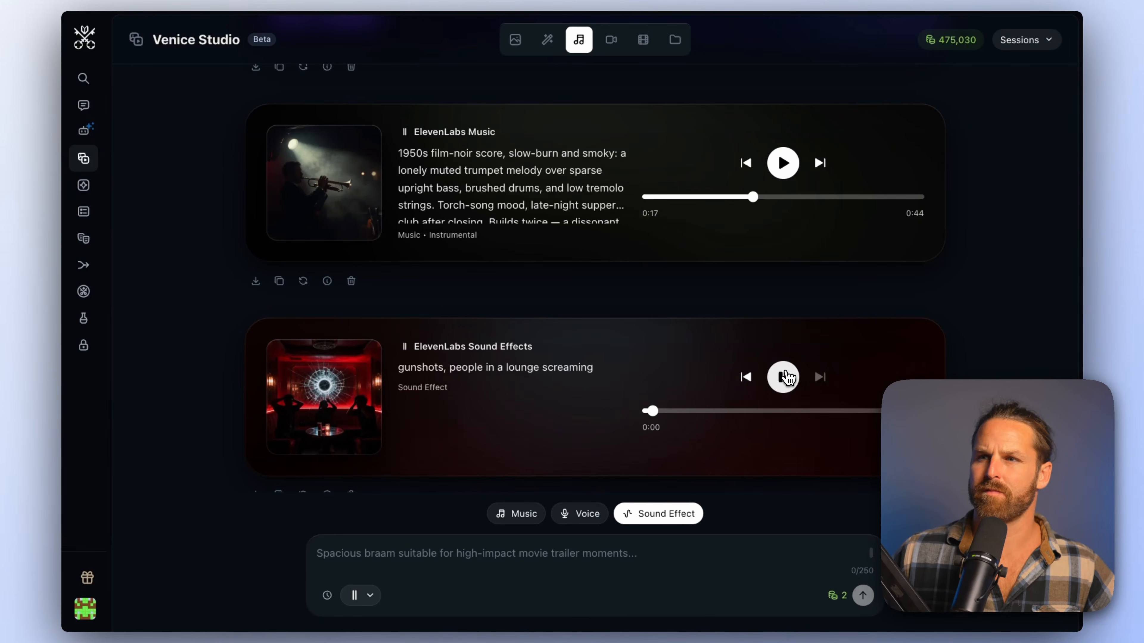
pyautogui.click(784, 376)
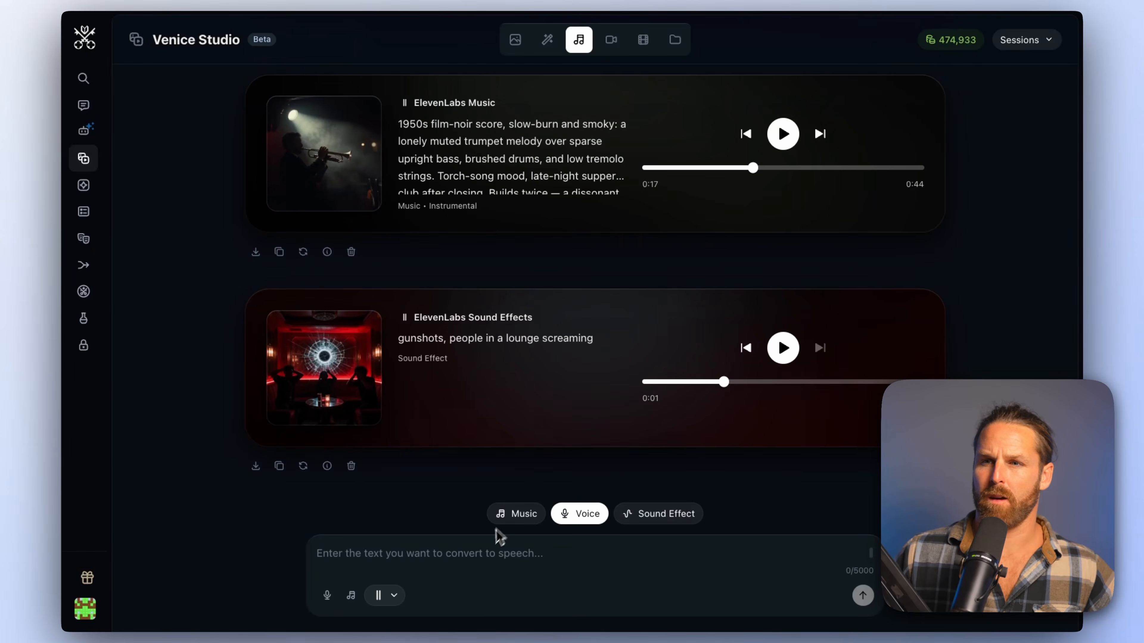
# Paste the Meridian City narration script as voice text and delete the unwanted leading characters from its lines
pyautogui.click(469, 557)
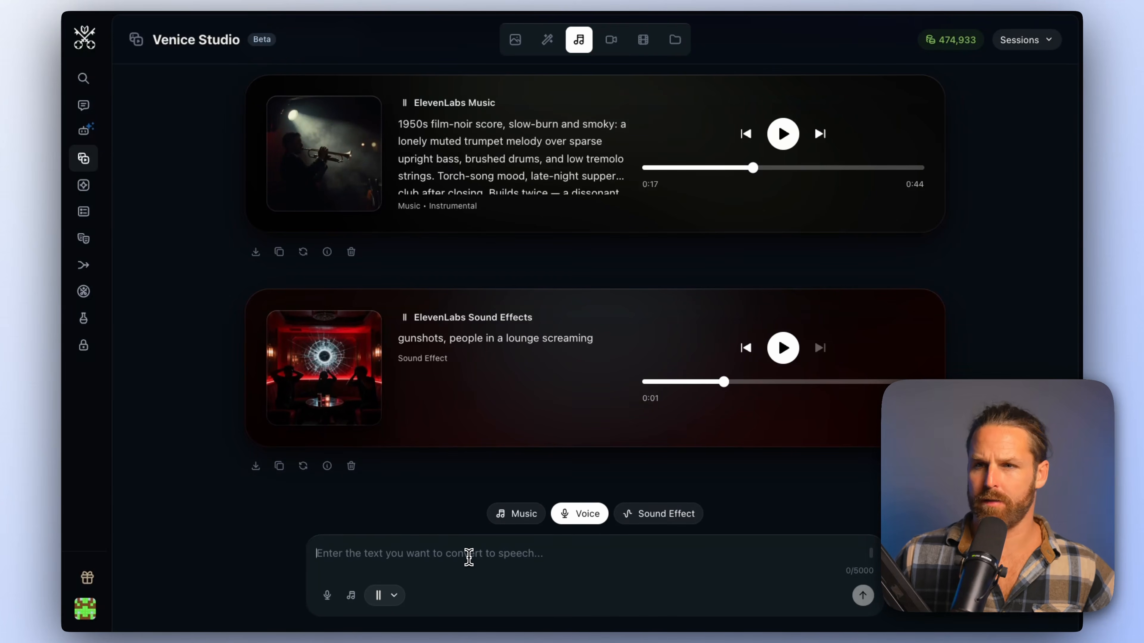
pyautogui.write("[T1] Meridian City. Nineteen fifty-eight. A town that chromed its sins and called them progress.  [T2] Down on Bird Street there's a club where the whiskey's honest — and nothing else is.  [T3] They built her to sing. Nobody thought to ask what she'd remember.  [T4] (no VO — one gunshot, then silence)  [T5] I don't take cases with heartbeats anymore. Turns out she didn't have one.  [T6] Everything she saw that night, wound onto three inches of brass wire.  [T7] And the man who owns this town wants that wire... pulled.  [T8] The Chrome Canary. Some songs don't die. They just change key.")
pyautogui.click(338, 481)
pyautogui.press('BackSpace')
pyautogui.press('BackSpace')
pyautogui.press('BackSpace')
pyautogui.press('BackSpace')
pyautogui.press('BackSpace')
pyautogui.click(341, 510)
pyautogui.press('BackSpace')
pyautogui.press('BackSpace')
pyautogui.press('BackSpace')
pyautogui.press('BackSpace')
pyautogui.press('BackSpace')
pyautogui.scroll(-3, 335, 531)
pyautogui.click(340, 532)
pyautogui.press('BackSpace')
pyautogui.press('BackSpace')
pyautogui.press('BackSpace')
pyautogui.press('BackSpace')
pyautogui.press('BackSpace')
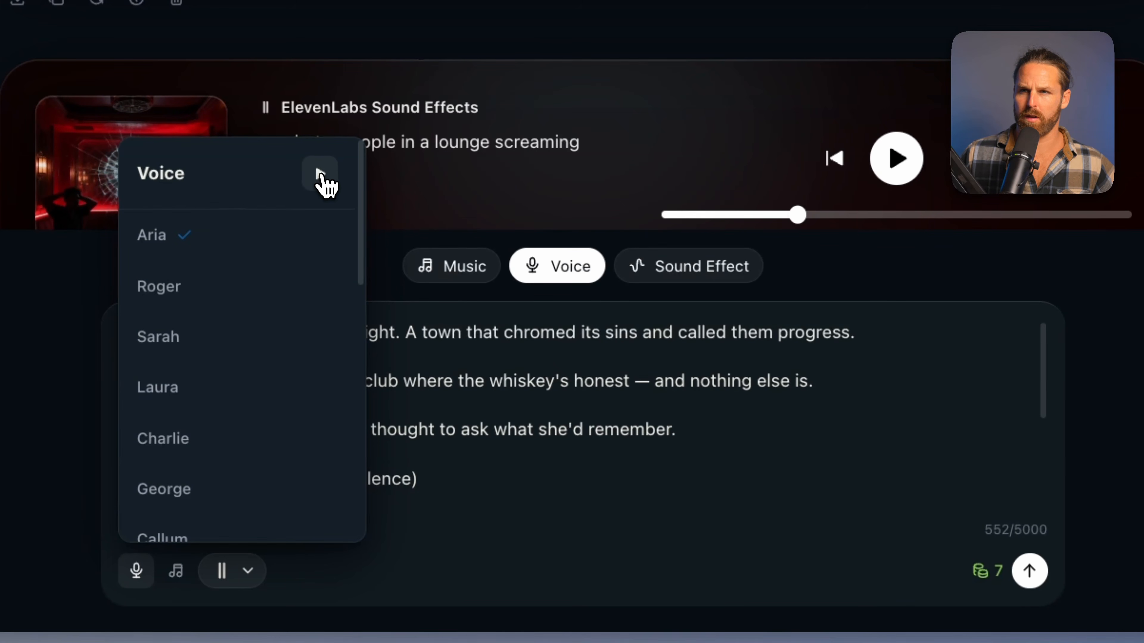
# Preview the Aria voice sample and look at the reference audio options for ElevenLabs TTS v3
pyautogui.click(319, 173)
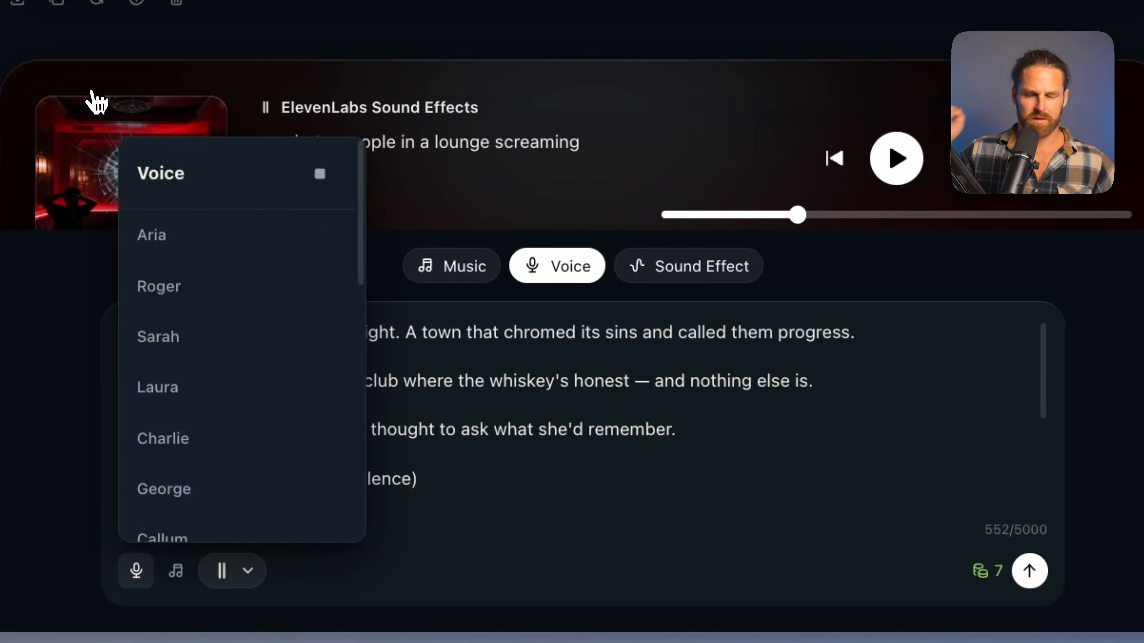
pyautogui.click(479, 428)
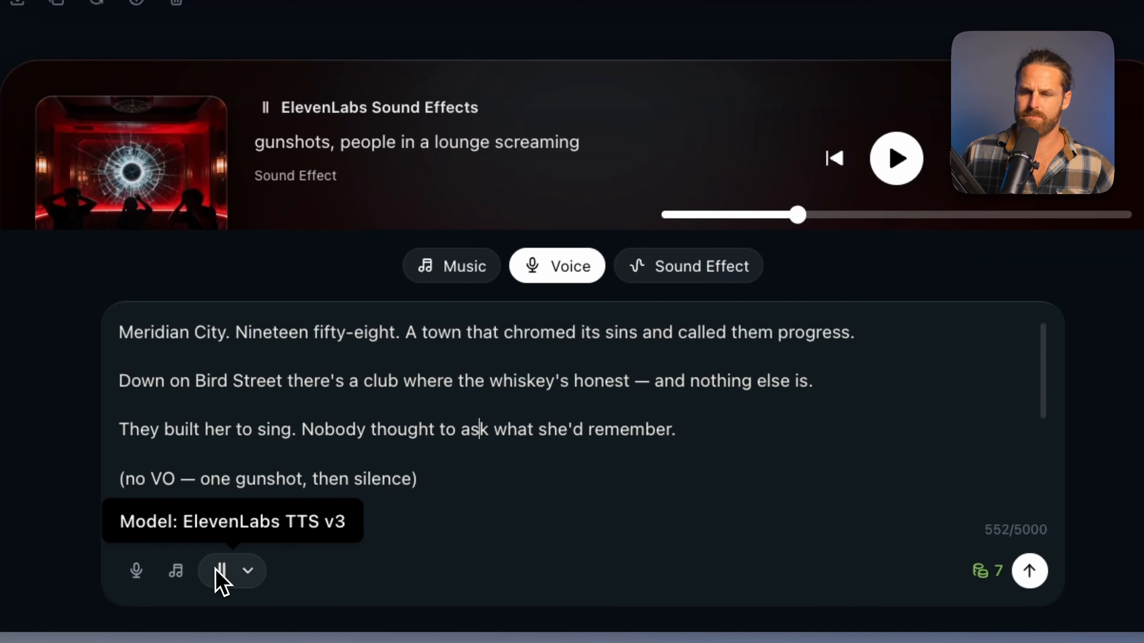
pyautogui.click(185, 572)
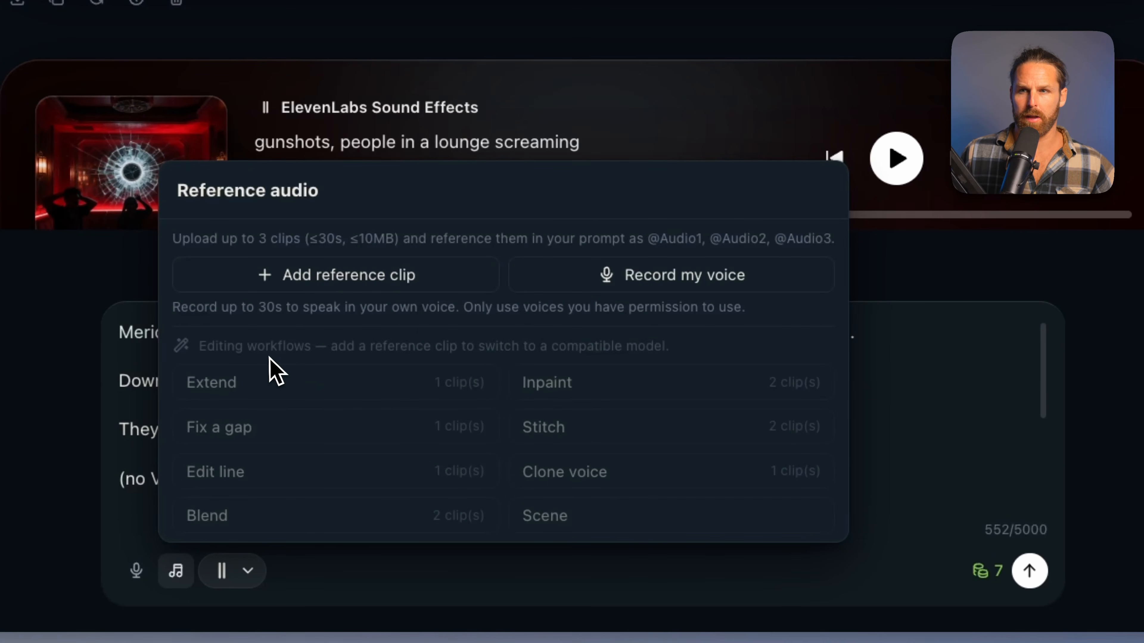
# Switch the voice model to Seed Audio 1.0 and open its reference audio options
pyautogui.click(224, 571)
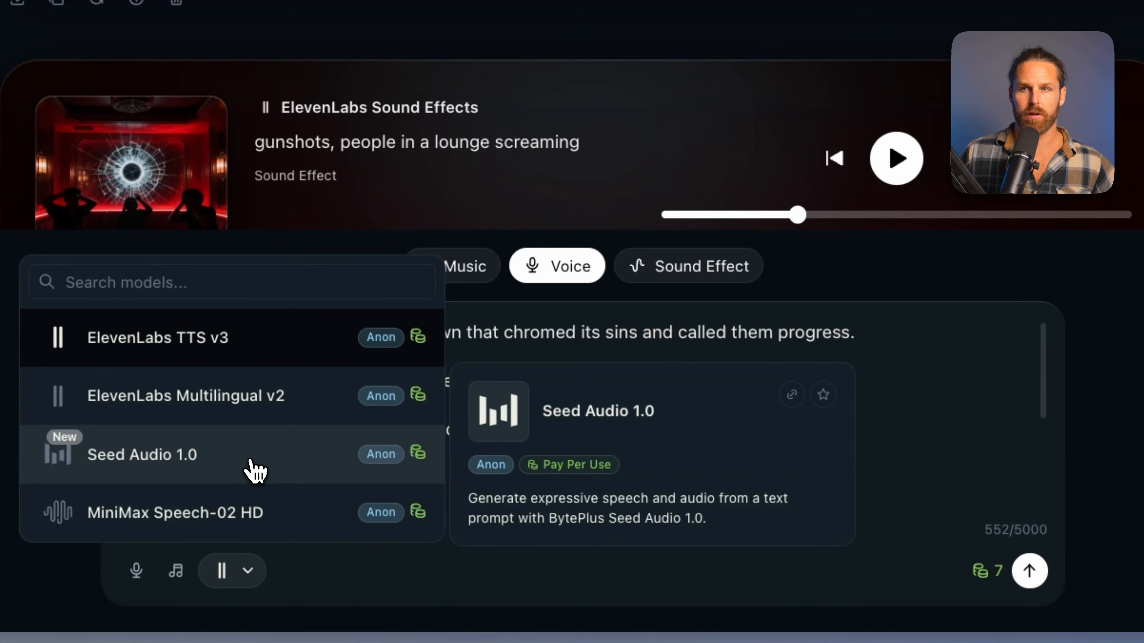
pyautogui.click(255, 471)
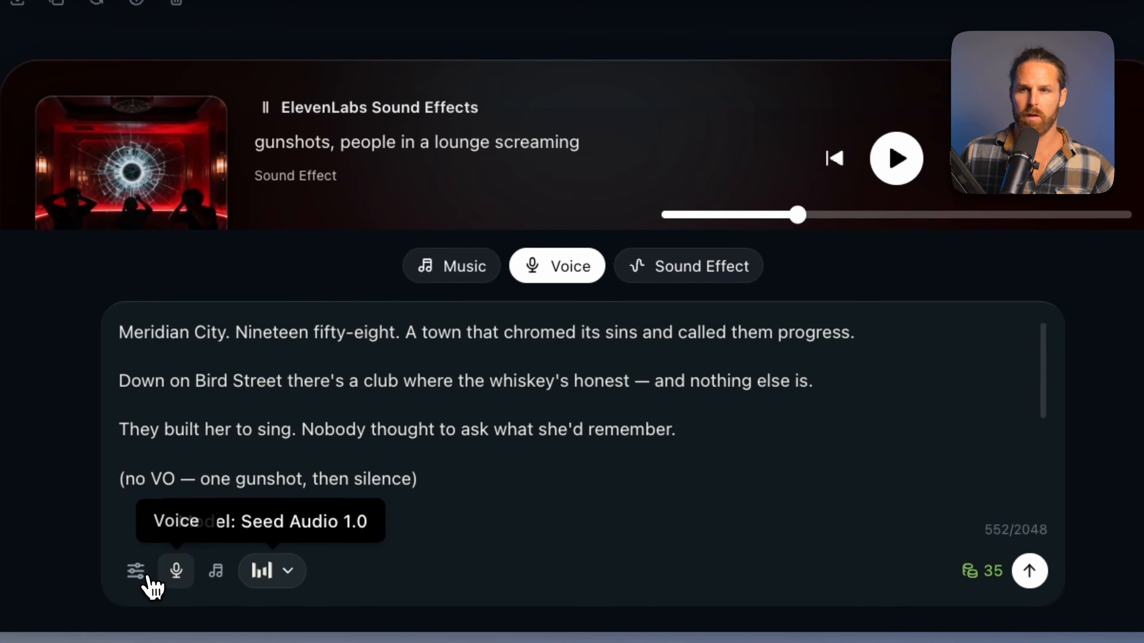
pyautogui.click(225, 572)
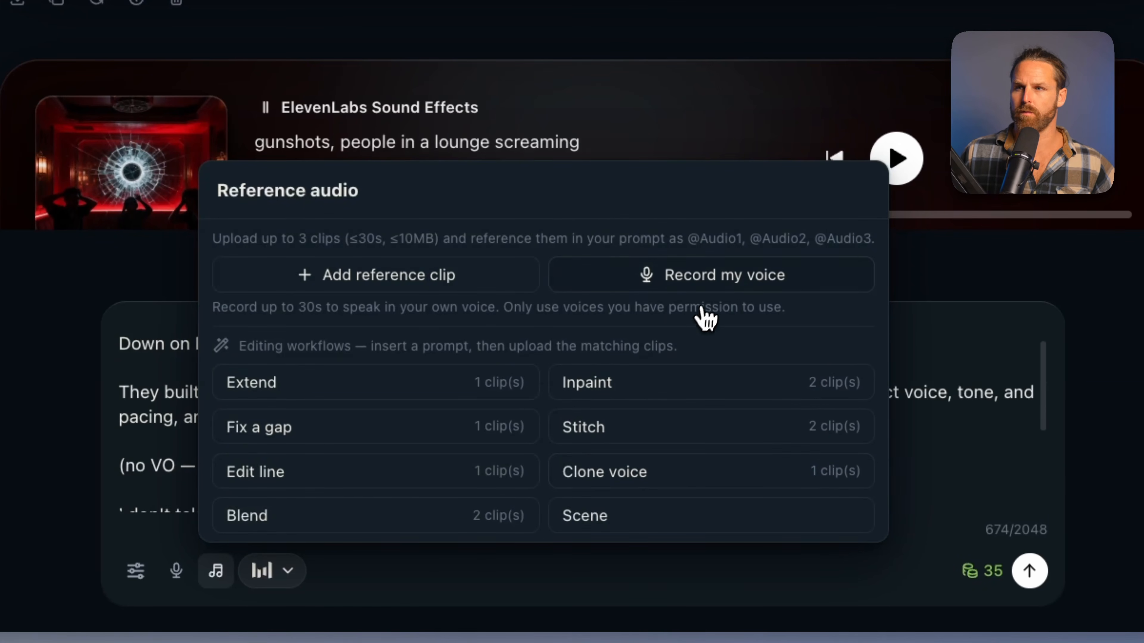
# Record a sample of your own voice as reference audio and insert the Clone voice prompt above the narration script
pyautogui.click(709, 288)
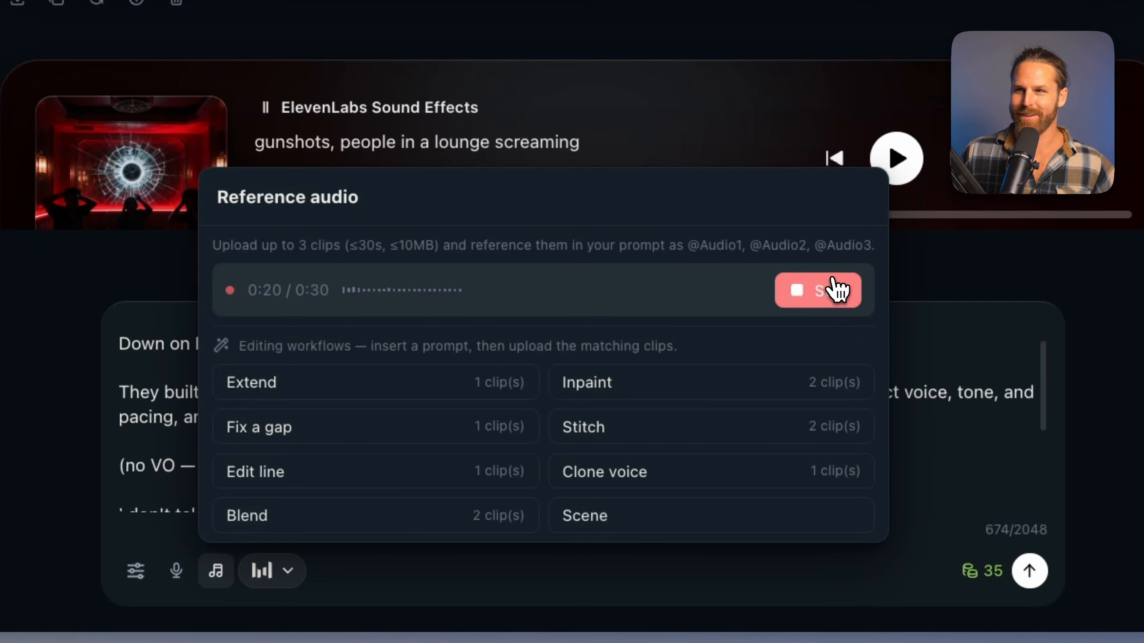
pyautogui.click(835, 291)
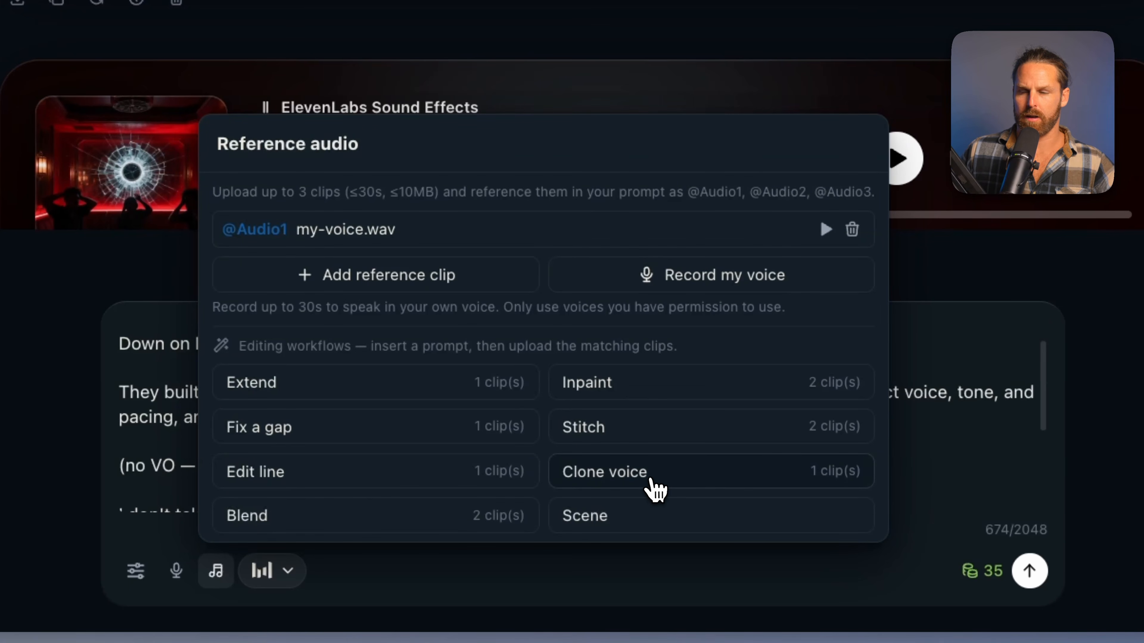
pyautogui.click(654, 486)
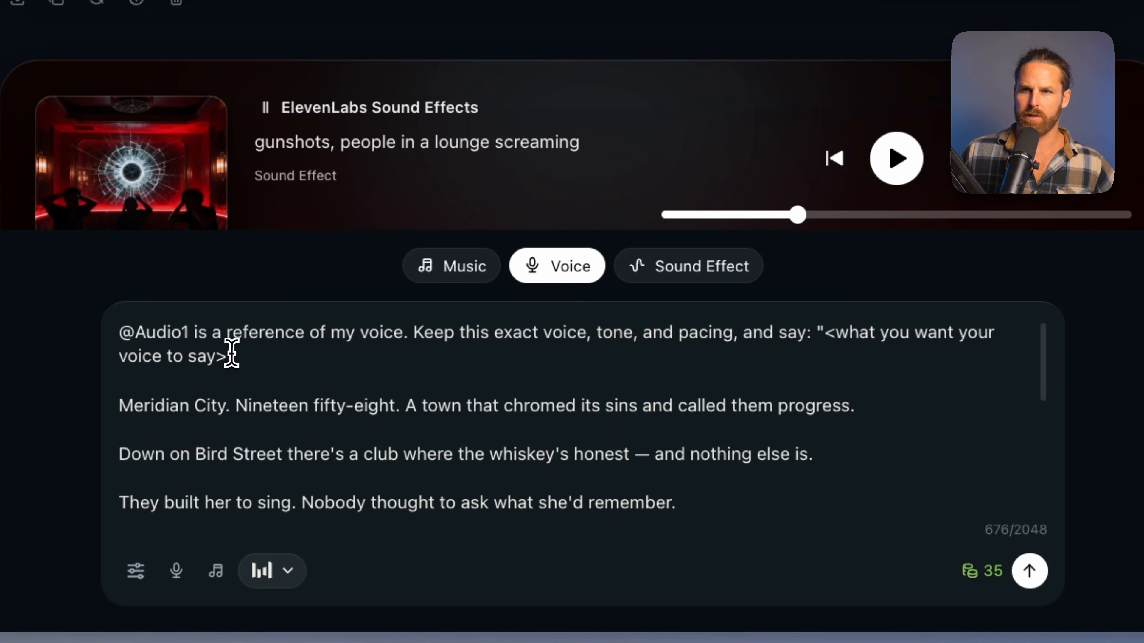
pyautogui.moveTo(119, 332); pyautogui.dragTo(188, 332)
pyautogui.click(191, 332)
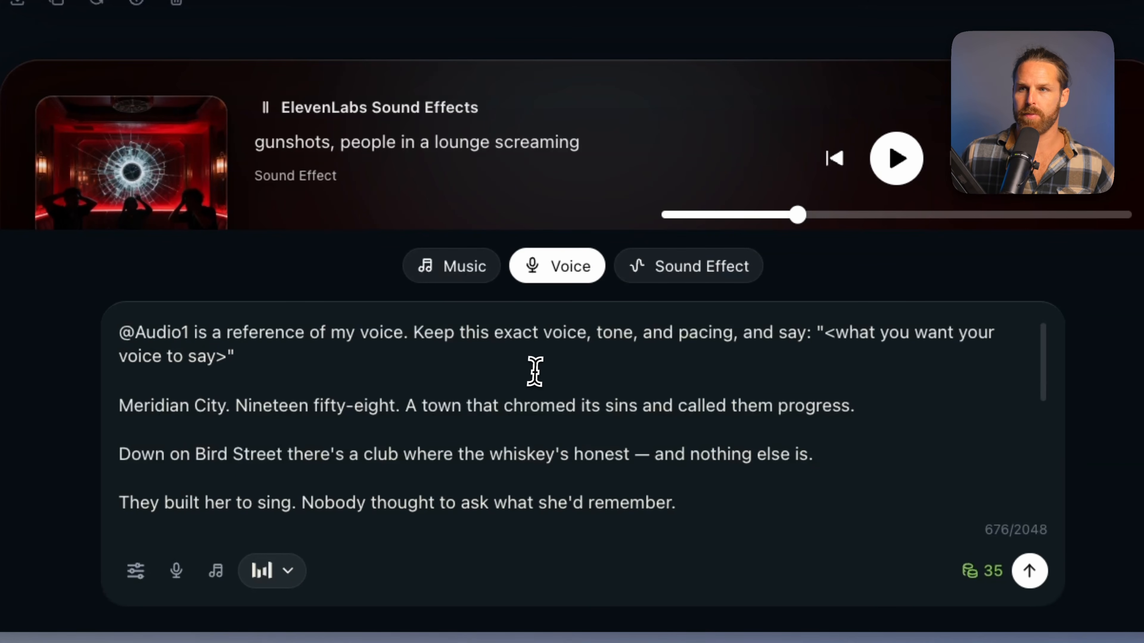
pyautogui.scroll(-5, 536, 405)
pyautogui.click(136, 571)
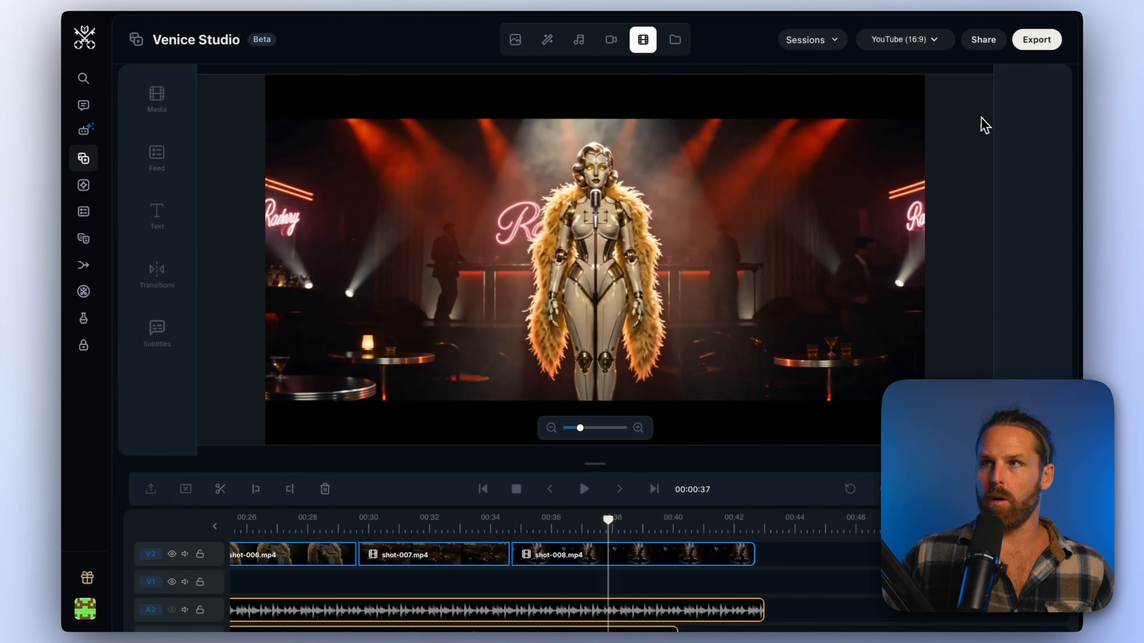
# Export the assembled film from the timeline as a rendered video
pyautogui.click(1040, 52)
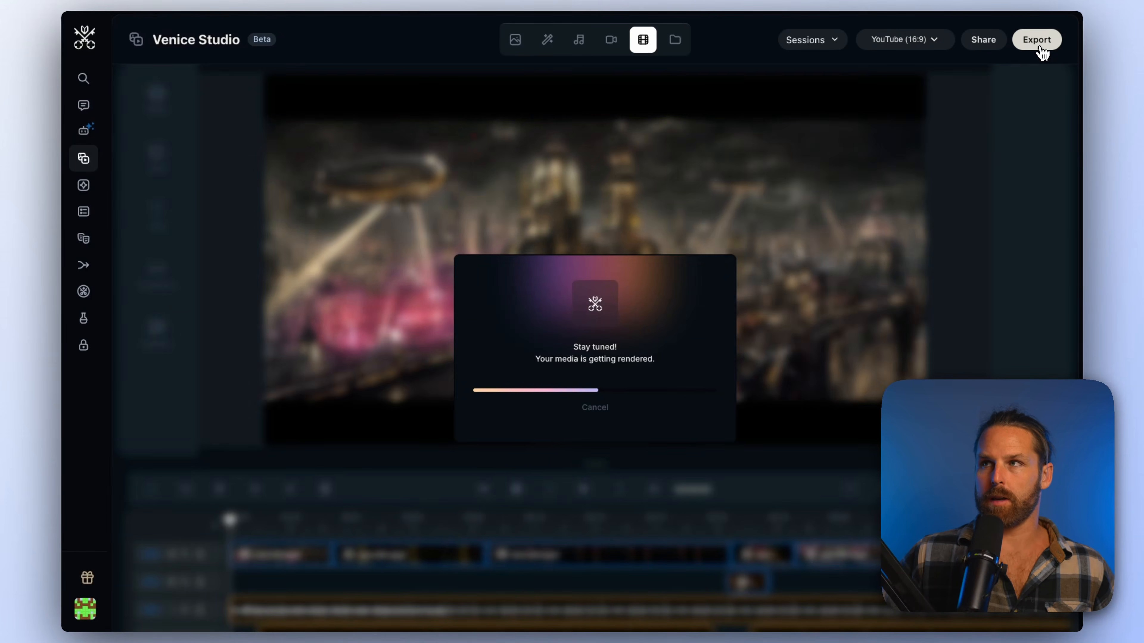